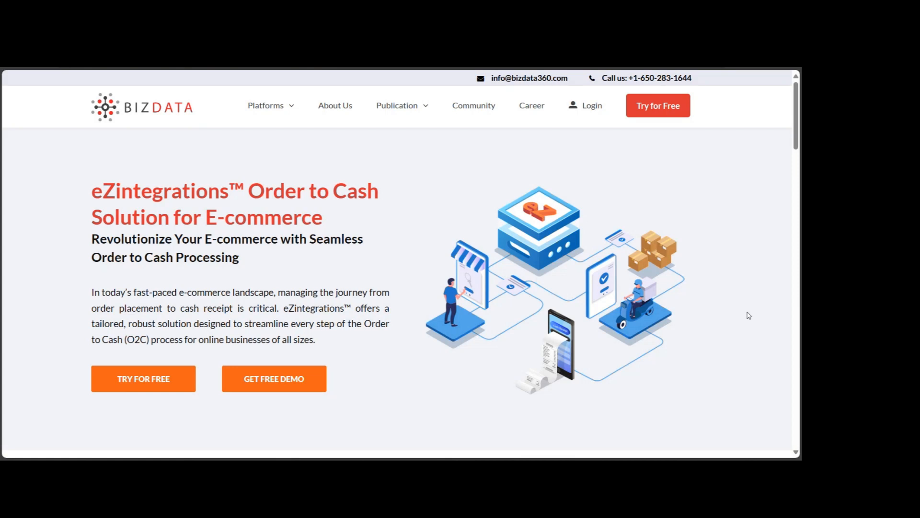
- Log in to the Bizdata platform with the prefilled credentials and open the eZintegrations bridge list
scroll(749, 315, "down", 10)
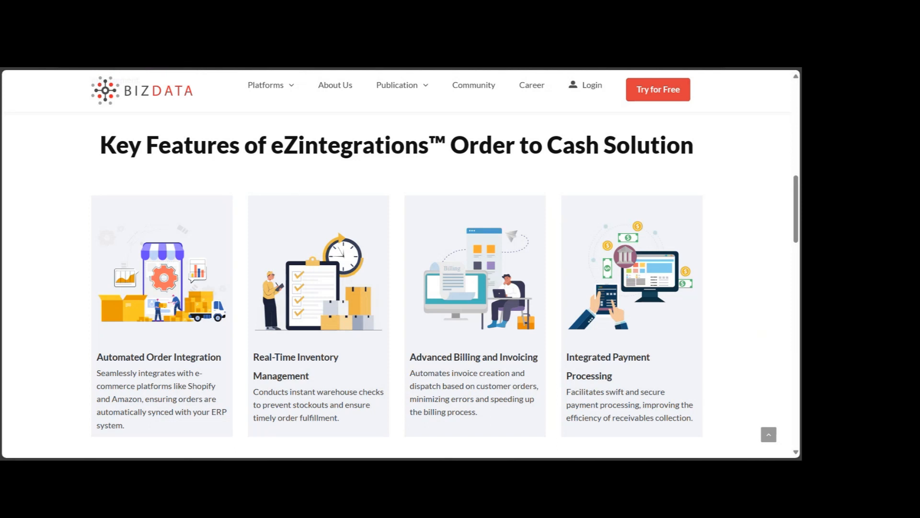
left_click(216, 41)
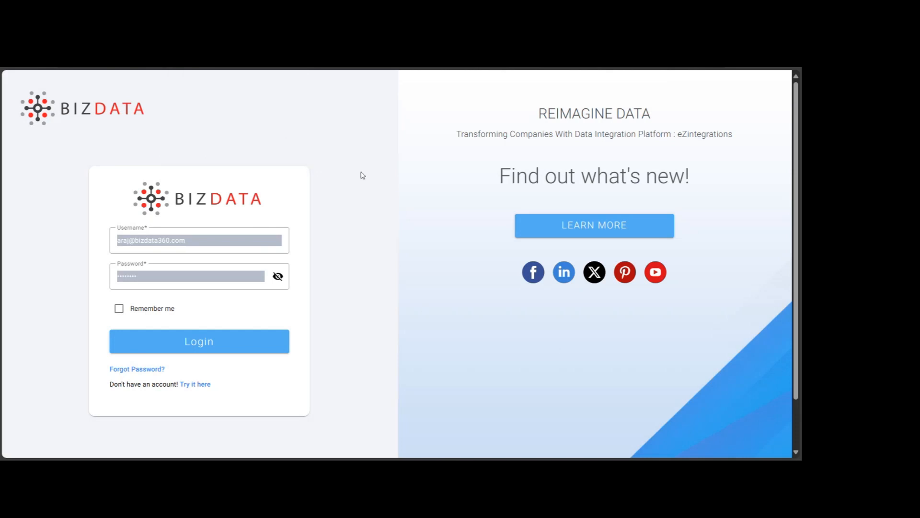
left_click(234, 341)
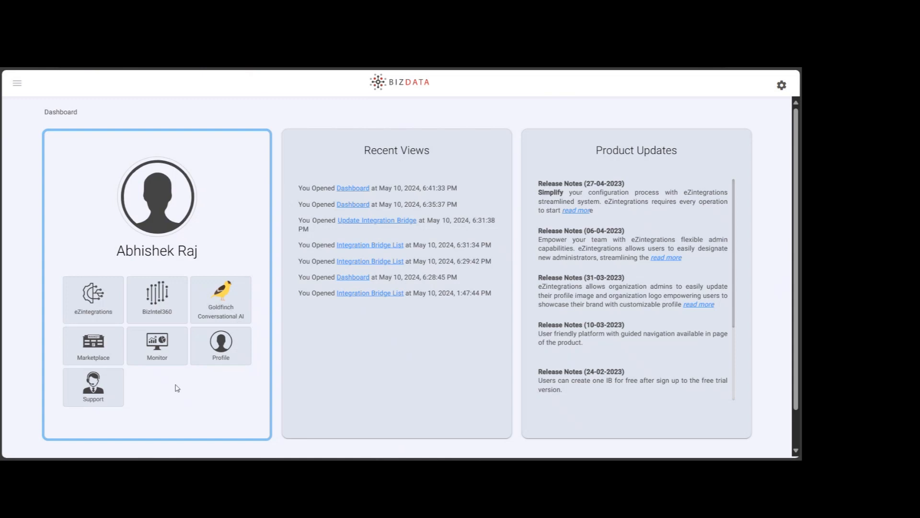
left_click(93, 303)
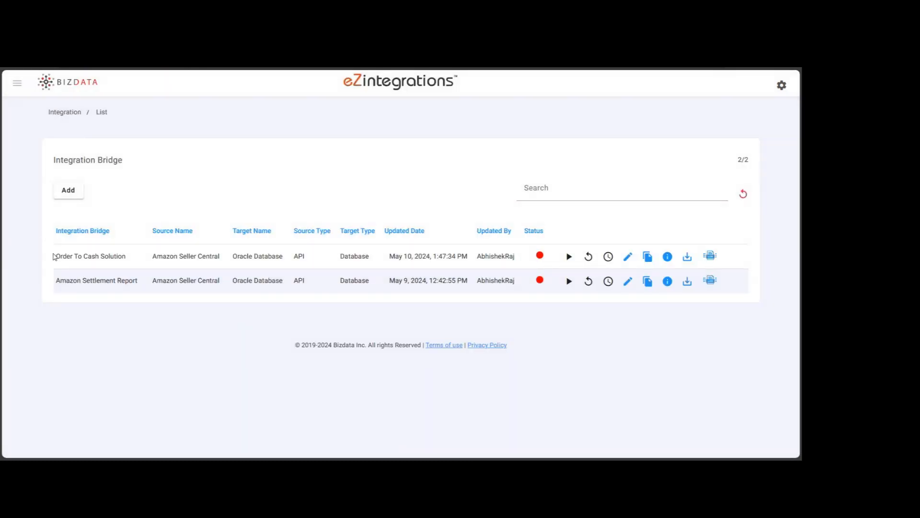
- Open the Order To Cash Solution integration bridge for editing
left_click_drag(53, 256, 132, 259)
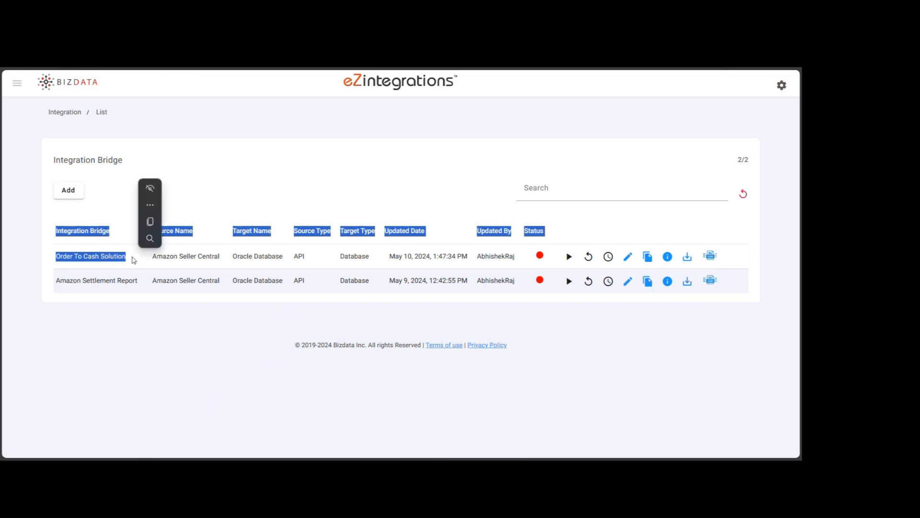
left_click(128, 261)
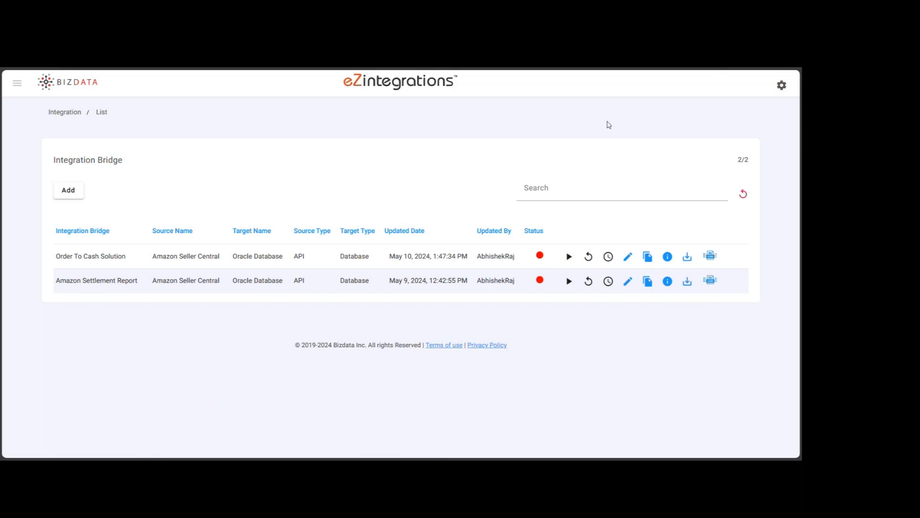
left_click(628, 258)
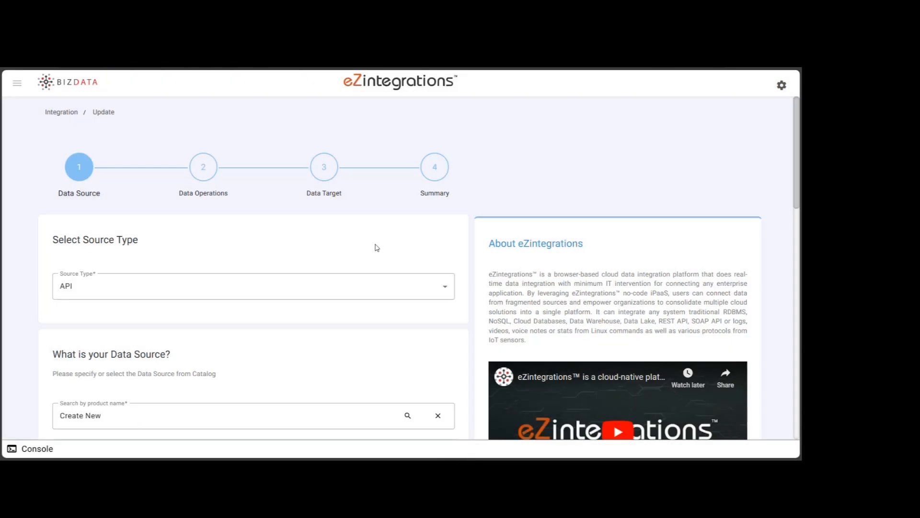
- Browse the product catalog for the data source, and reload the page to discard the cleared product name
scroll(376, 248, "down", 2)
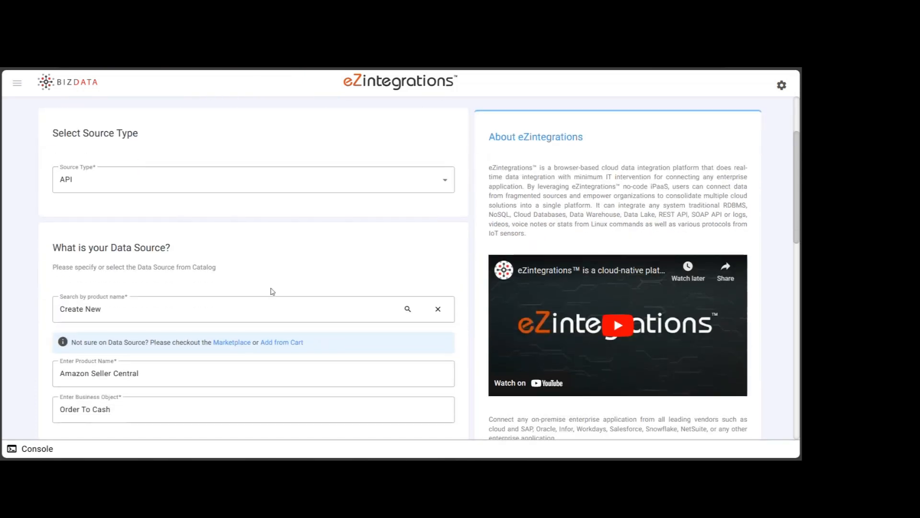
scroll(269, 273, "down", 1)
left_click(261, 266)
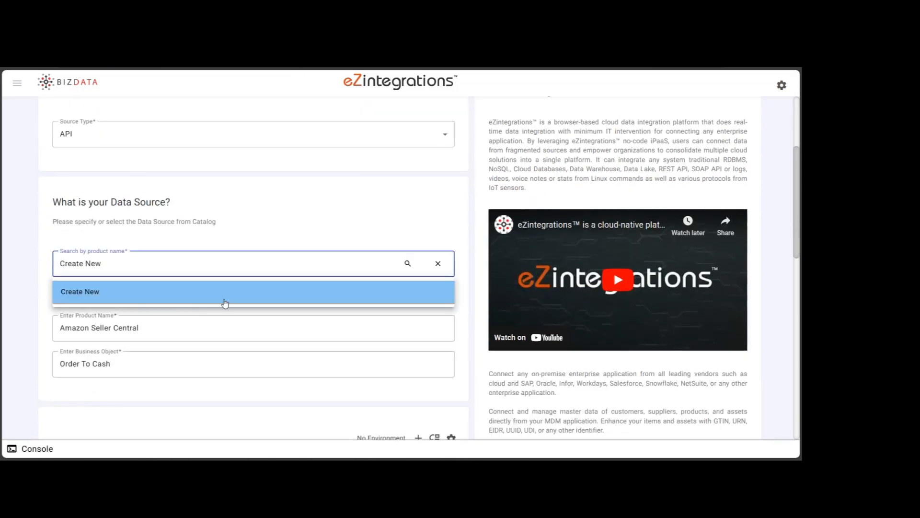
left_click(436, 265)
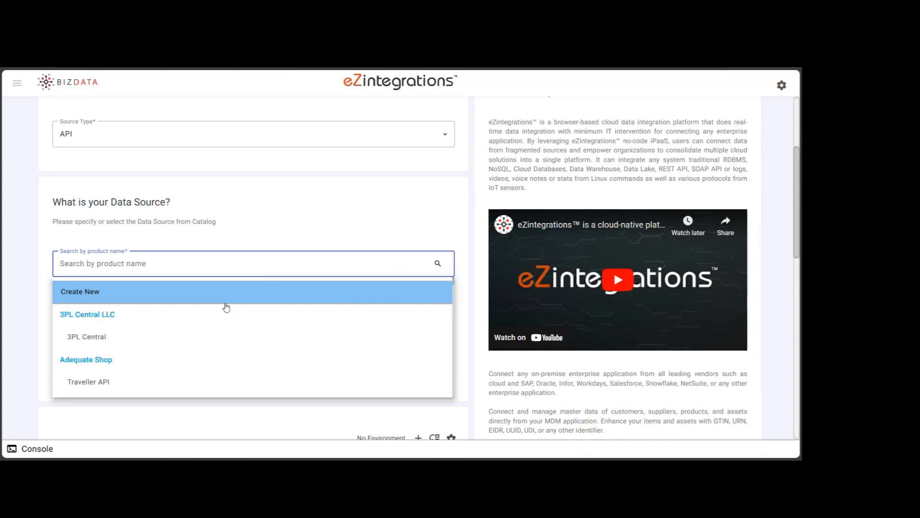
scroll(144, 342, "up", 1)
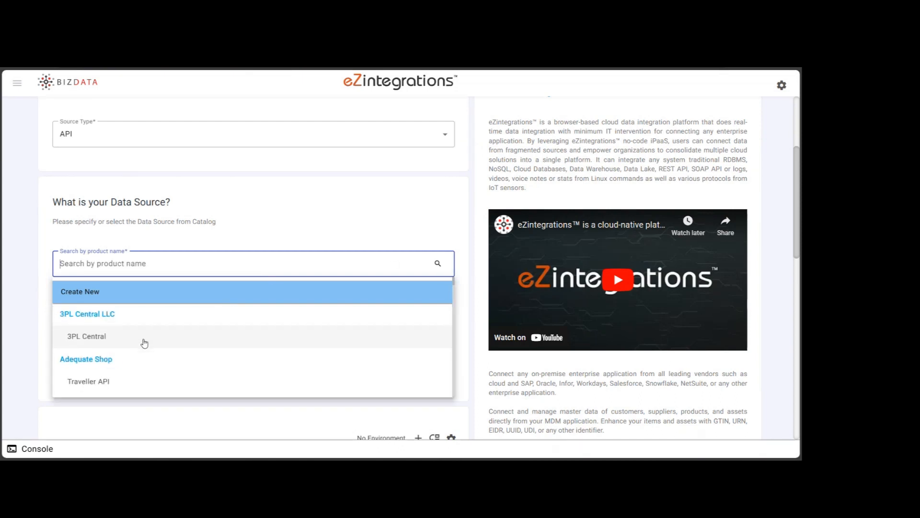
scroll(146, 342, "down", 3)
scroll(145, 342, "down", 10)
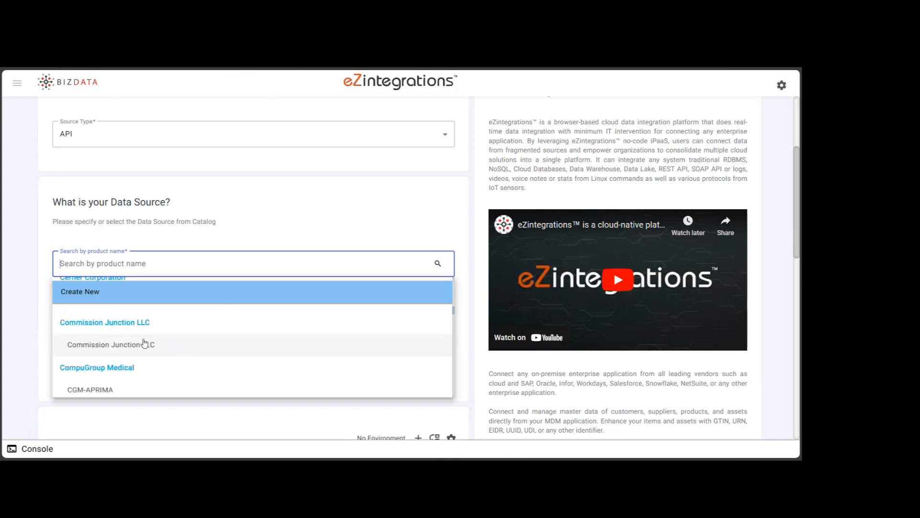
scroll(145, 343, "down", 6)
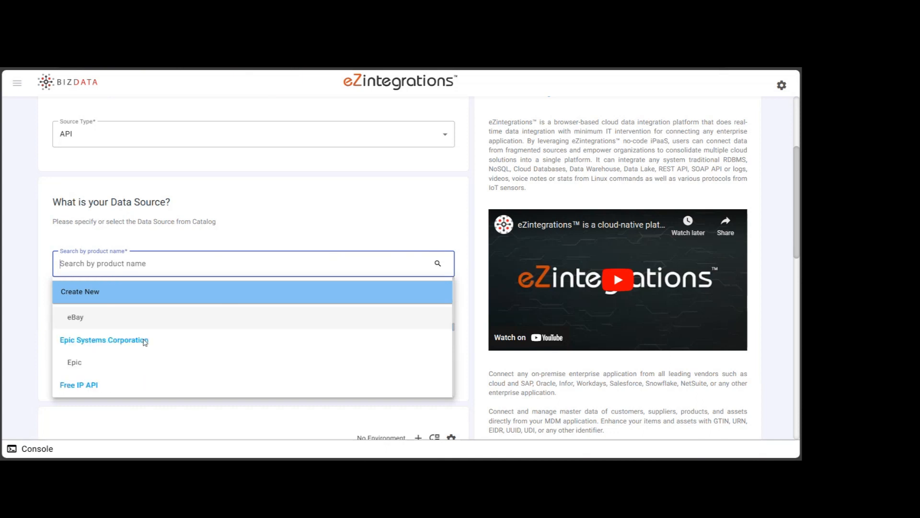
scroll(144, 342, "down", 6)
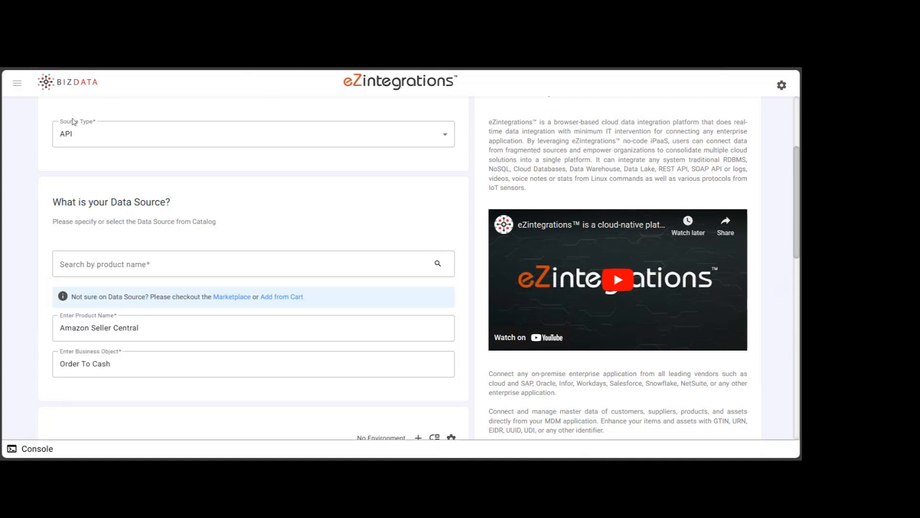
key("F5")
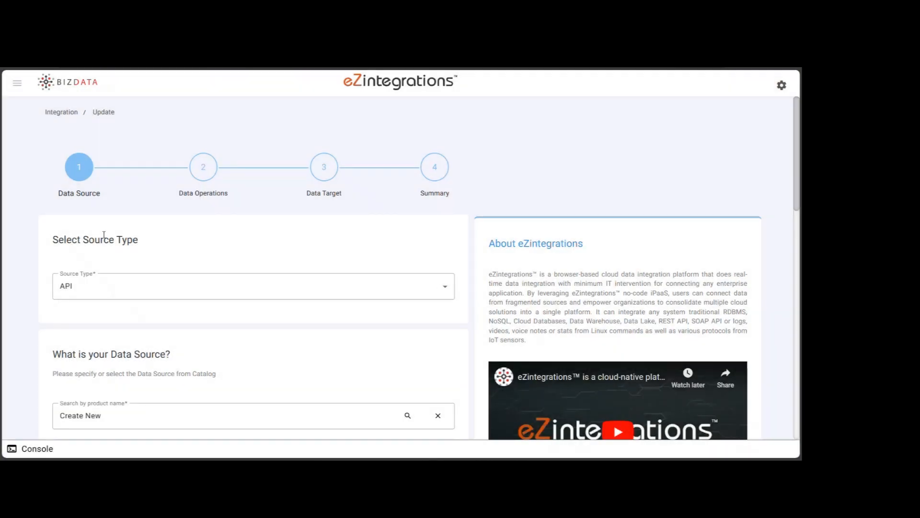
- Review the data source's product name, business object, request URL and query parameters
scroll(104, 235, "down", 4)
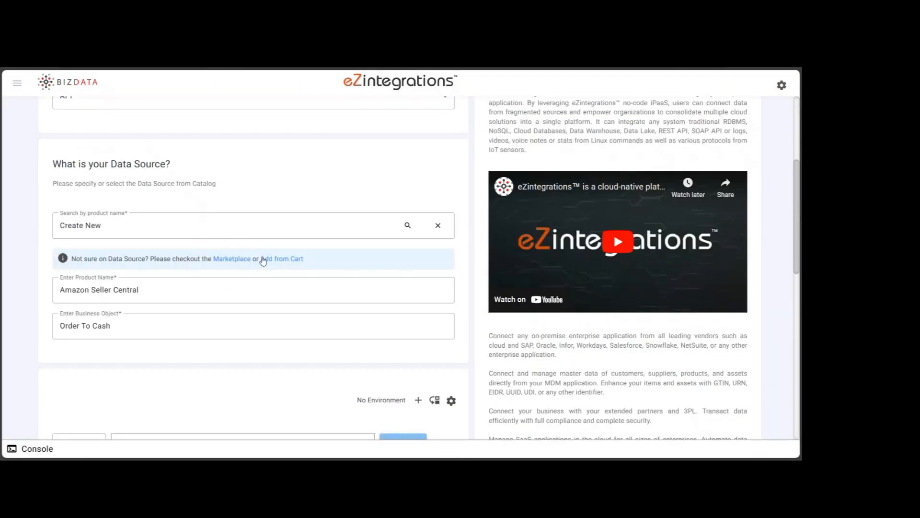
scroll(149, 294, "down", 1)
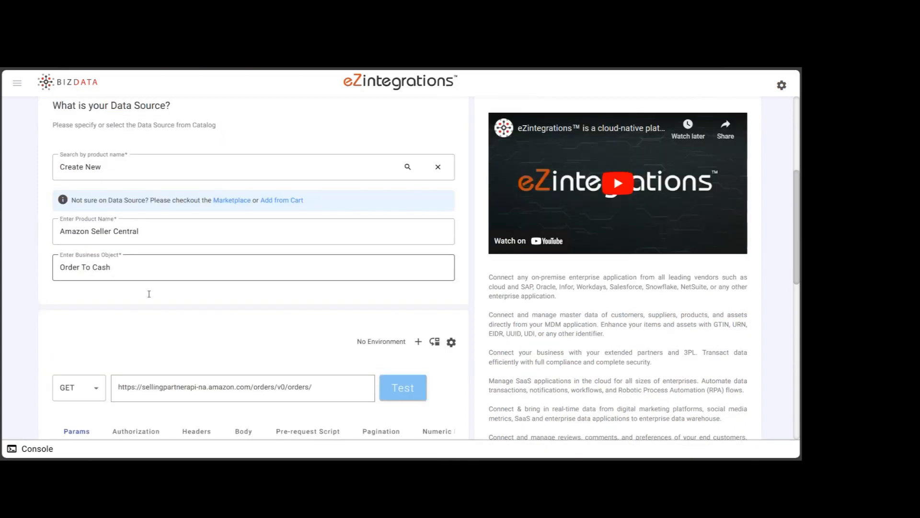
left_click(125, 267)
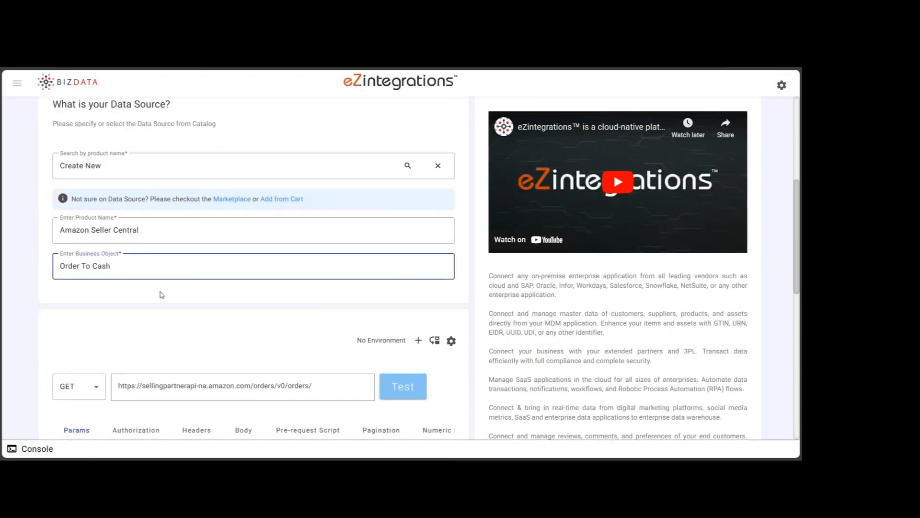
scroll(161, 293, "down", 1)
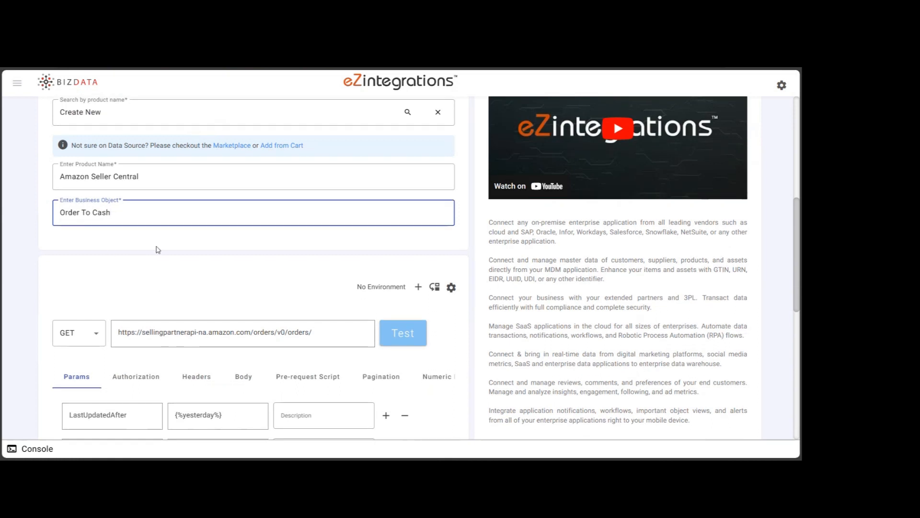
scroll(165, 261, "down", 2)
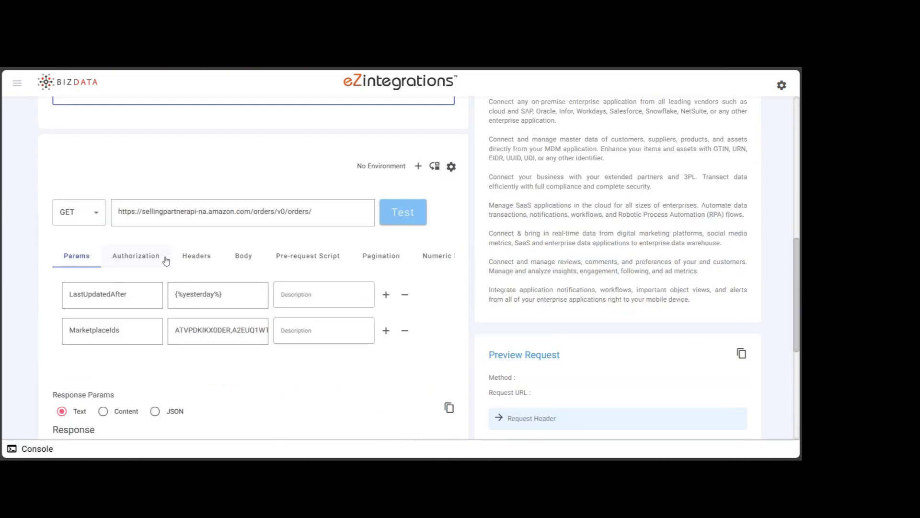
scroll(150, 230, "down", 1)
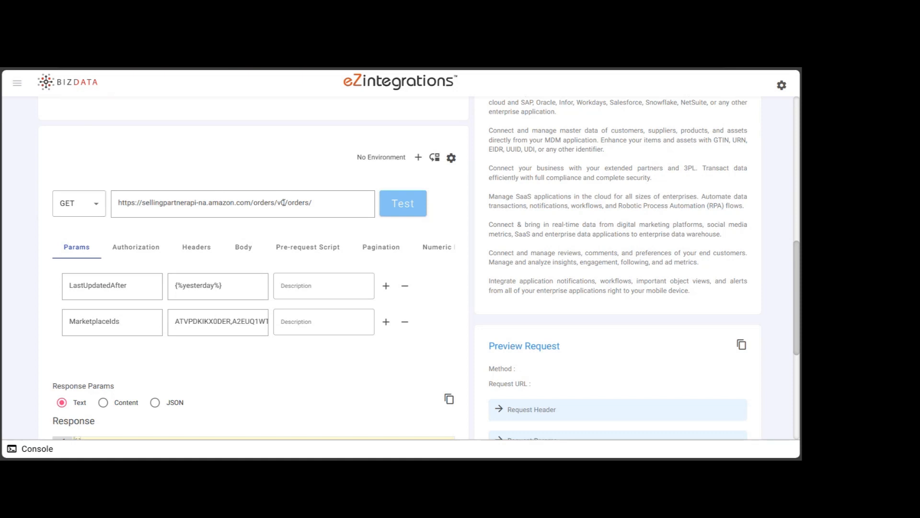
left_click(313, 203)
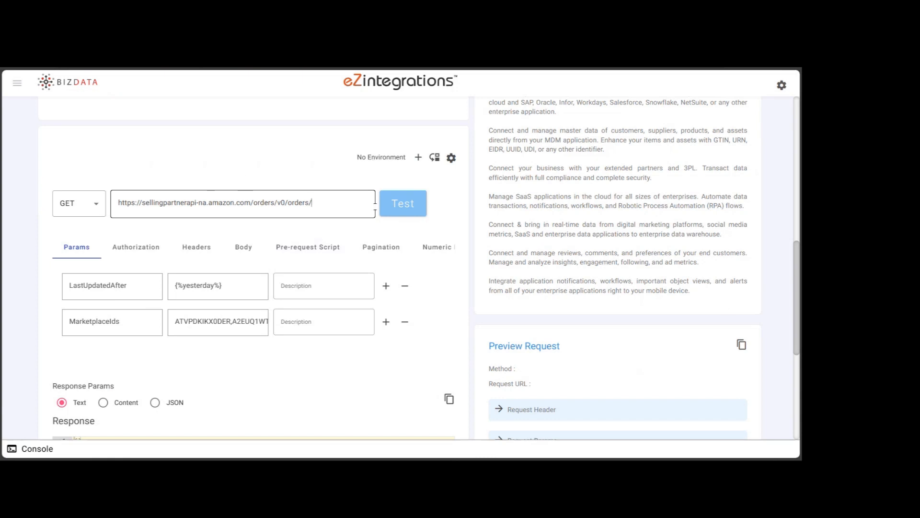
- Test the GET request to the Amazon selling partner orders endpoint
scroll(375, 204, "up", 2)
scroll(375, 206, "down", 3)
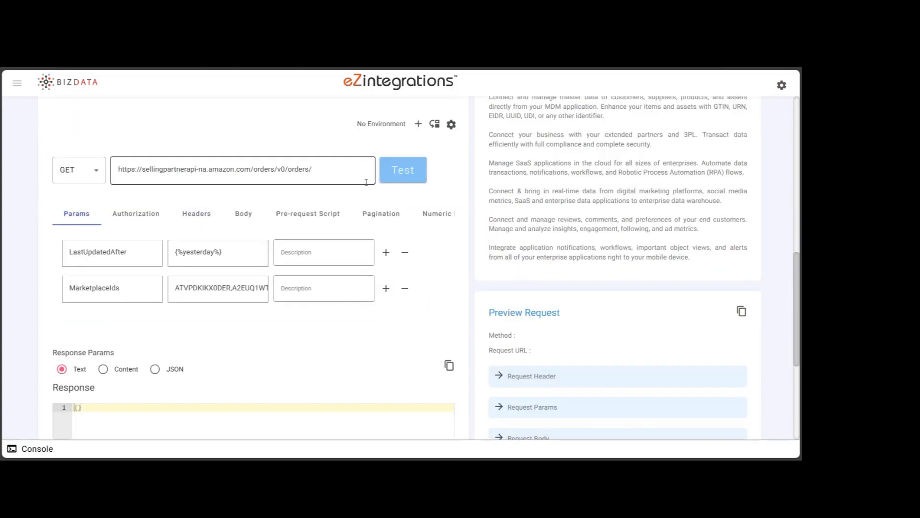
left_click(401, 179)
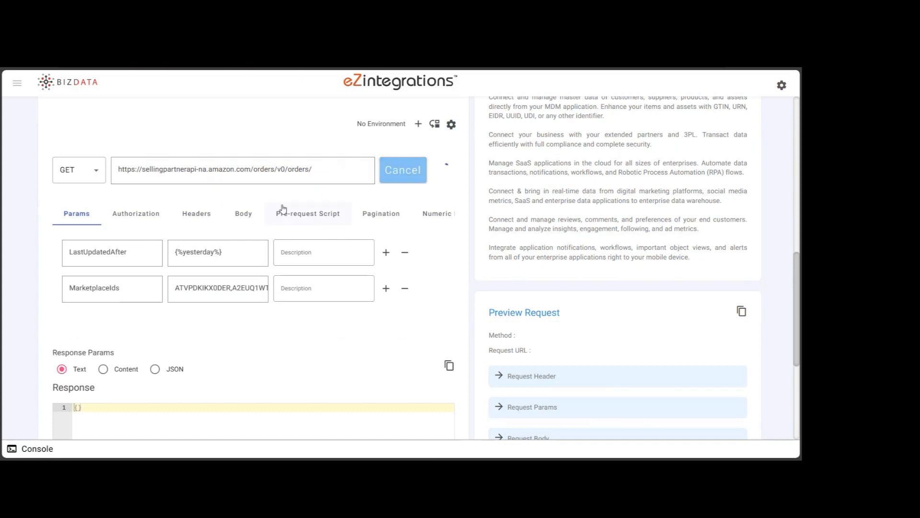
- Examine the order records in the test response, including the Orders array and its AmazonOrderId fields
scroll(283, 209, "down", 4)
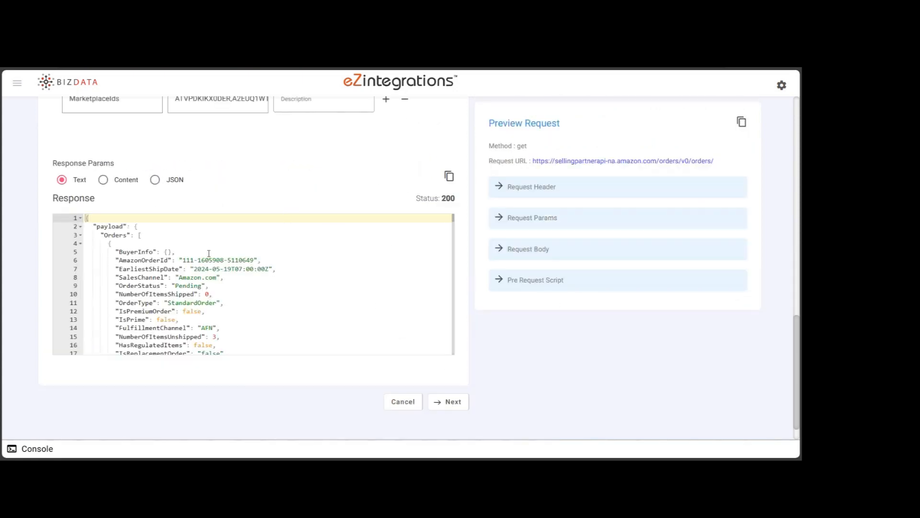
double_click(115, 235)
left_click(139, 260)
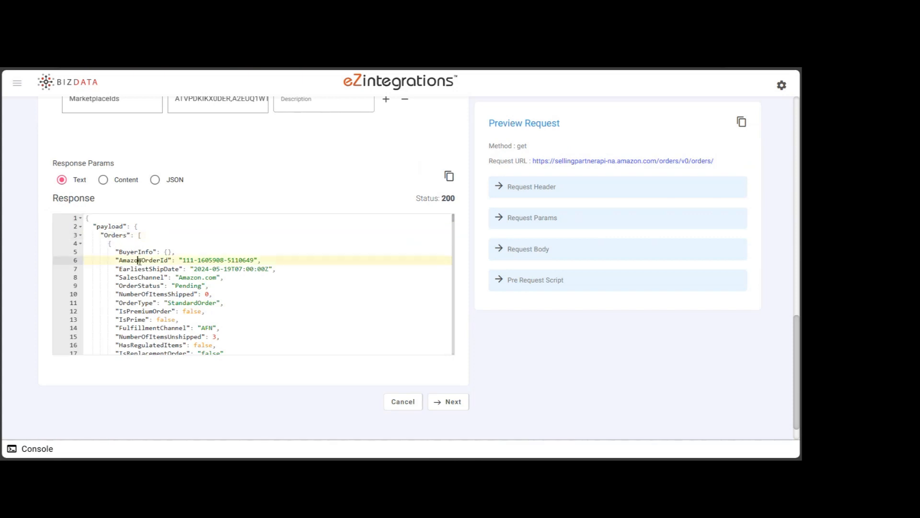
double_click(139, 260)
scroll(193, 292, "down", 5)
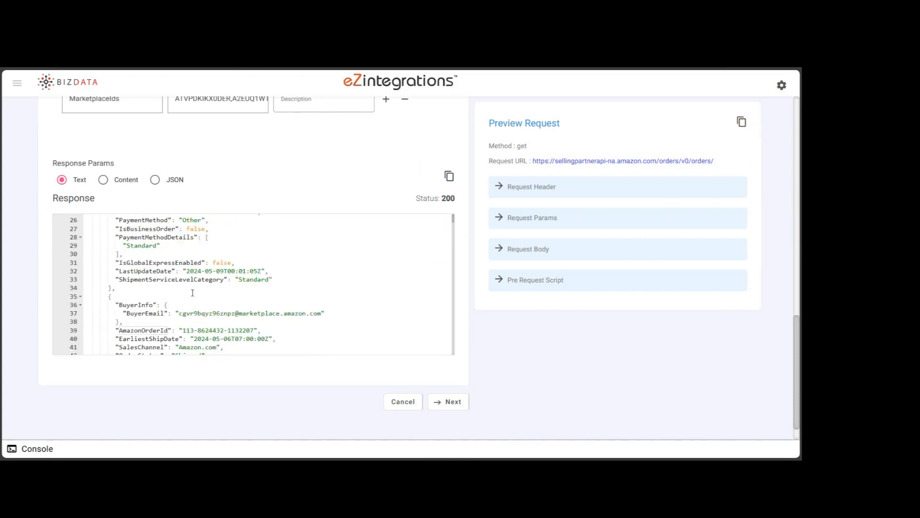
scroll(193, 292, "down", 2)
scroll(150, 276, "down", 7)
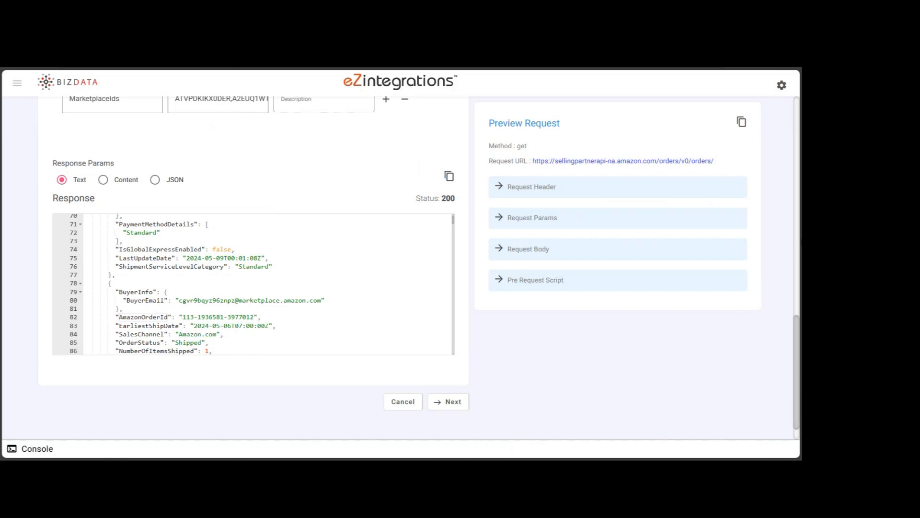
scroll(404, 226, "up", 8)
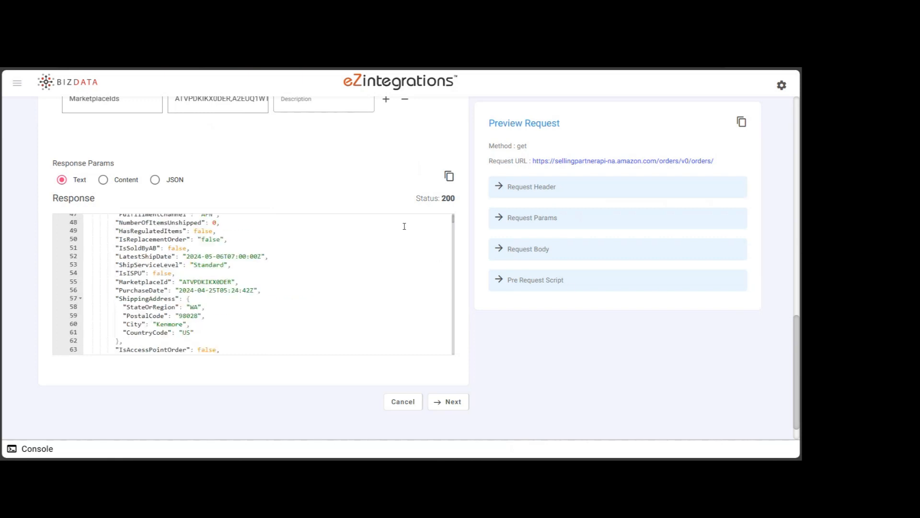
scroll(462, 237, "up", 6)
scroll(462, 237, "down", 6)
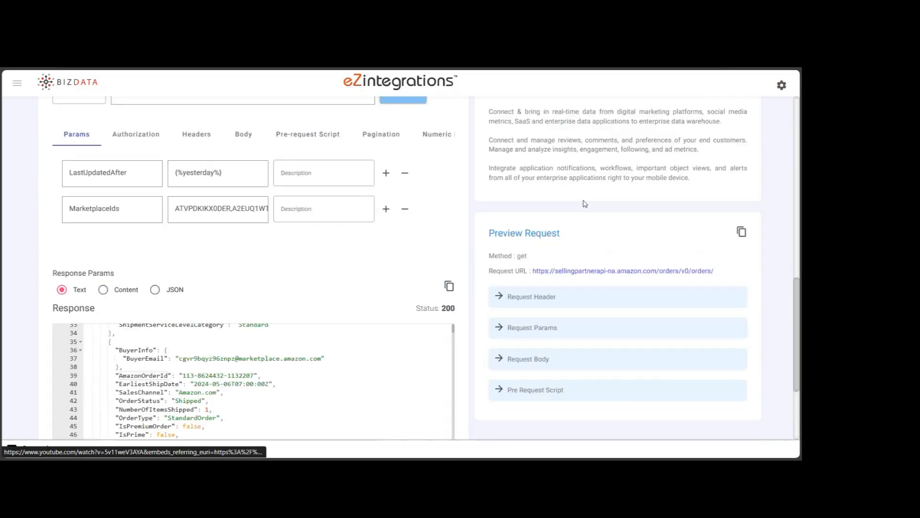
scroll(182, 268, "up", 2)
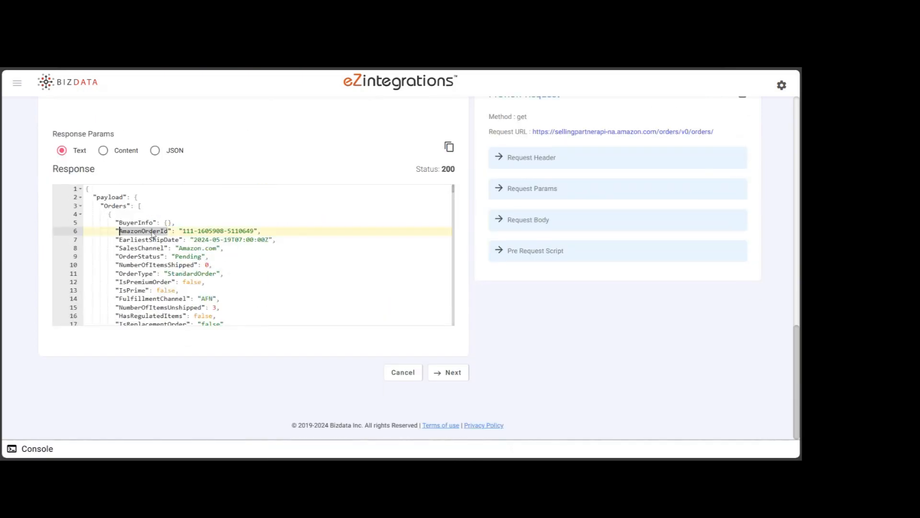
left_click(112, 207)
double_click(187, 231)
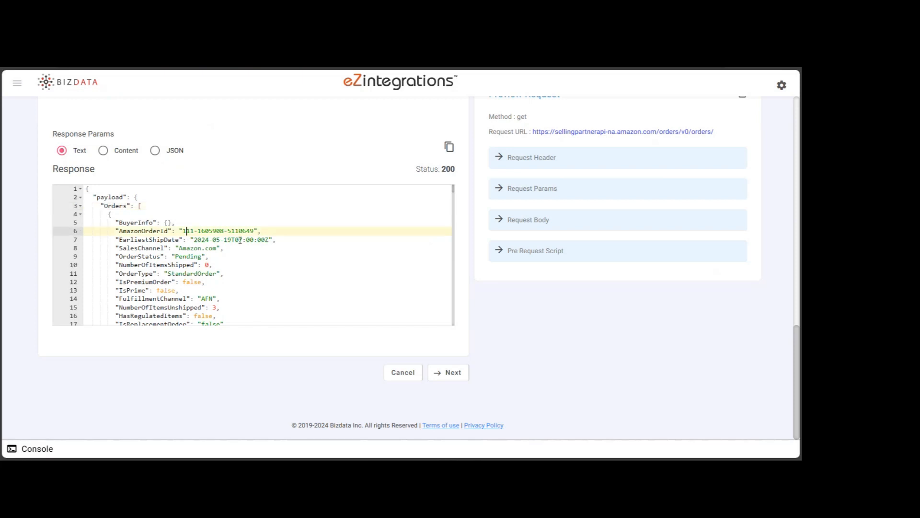
- Go to the Data Operations stage of the bridge and look through the available operations
scroll(242, 240, "up", 15)
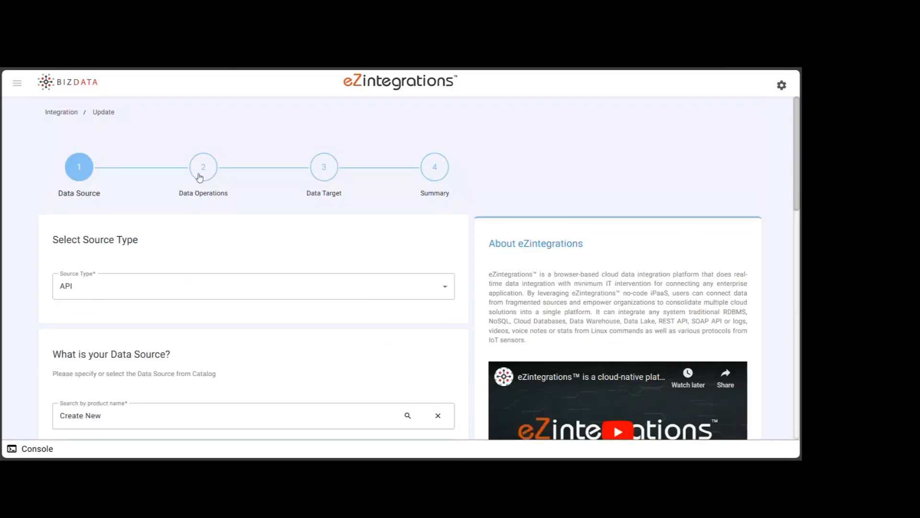
left_click(201, 177)
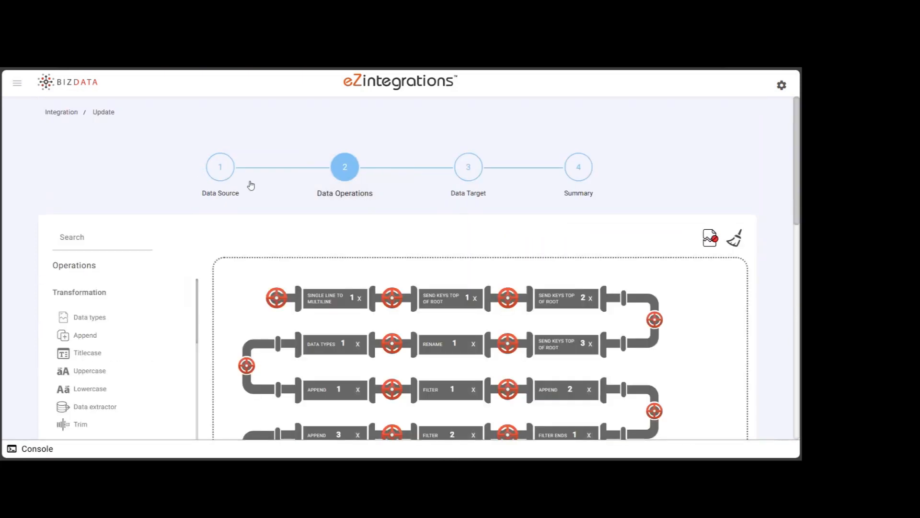
scroll(131, 295, "down", 10)
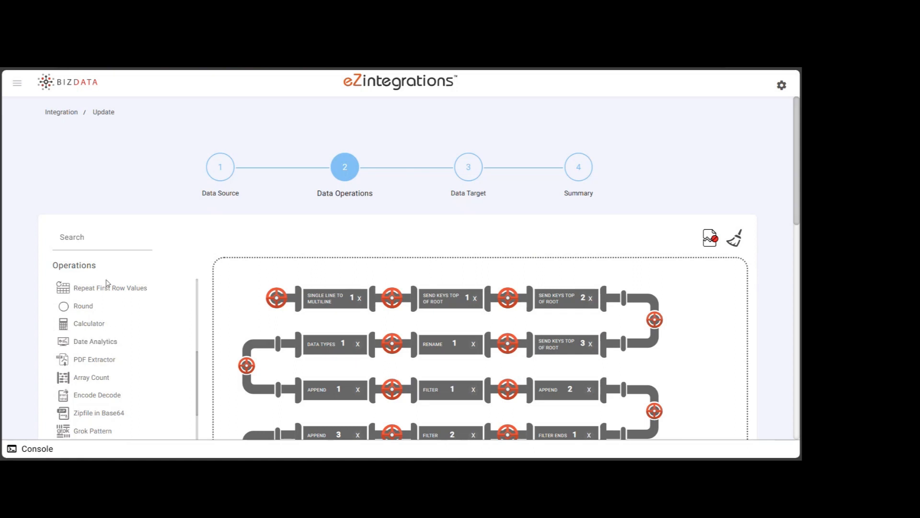
- Review the Chopkey of the Single Line to Multiline 1 operation, including its payload and Orders keys
scroll(108, 353, "down", 1)
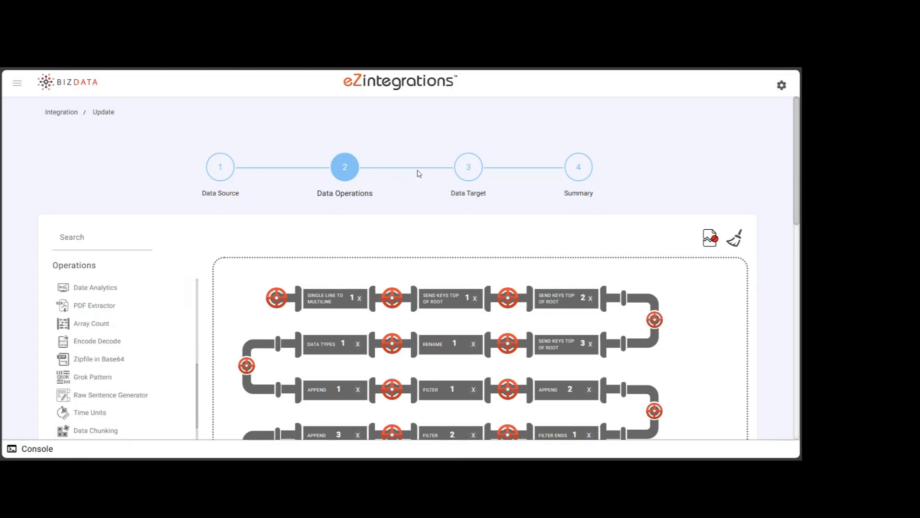
scroll(384, 146, "down", 1)
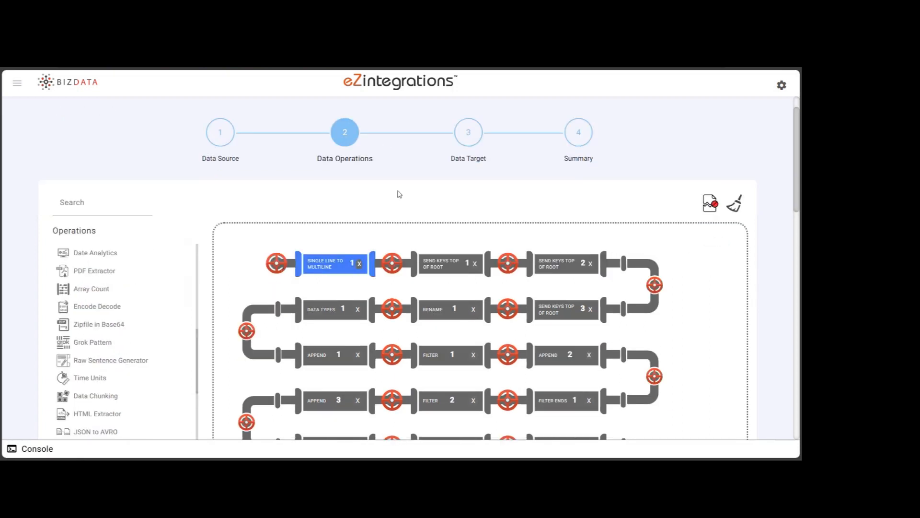
scroll(471, 205, "down", 5)
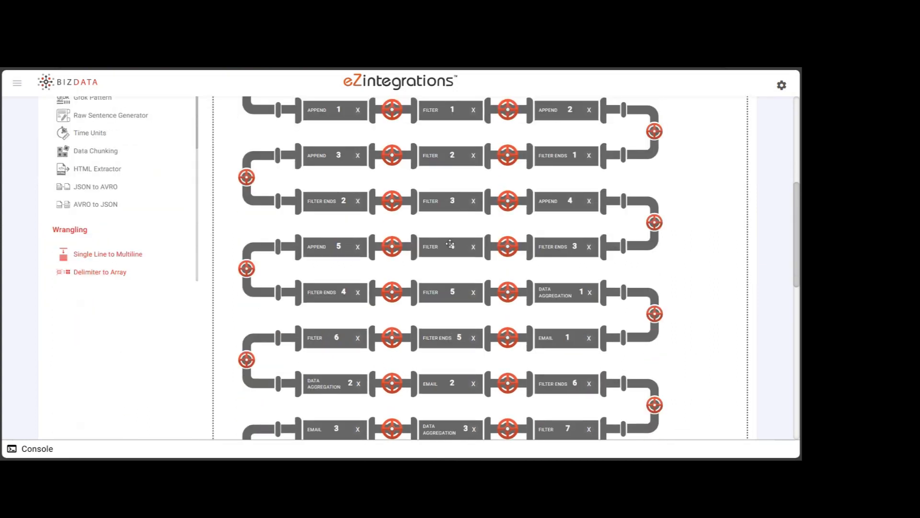
scroll(450, 244, "down", 5)
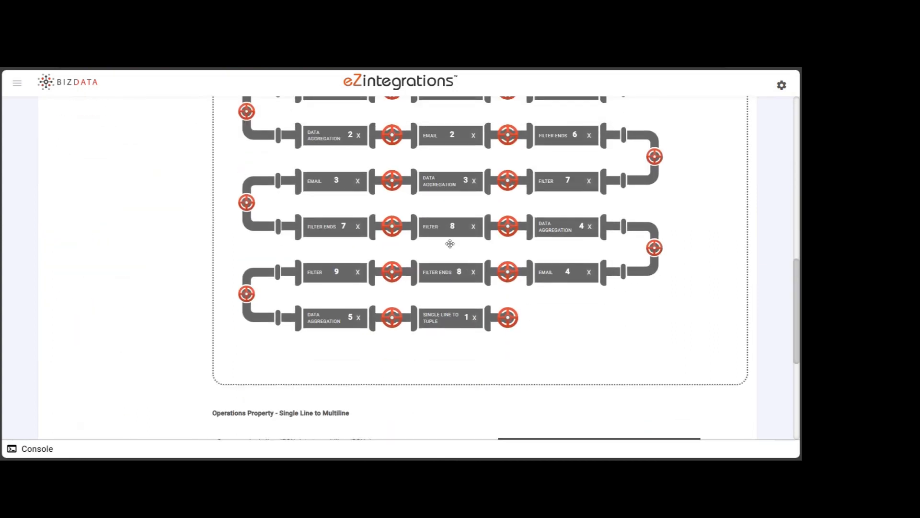
scroll(450, 244, "down", 4)
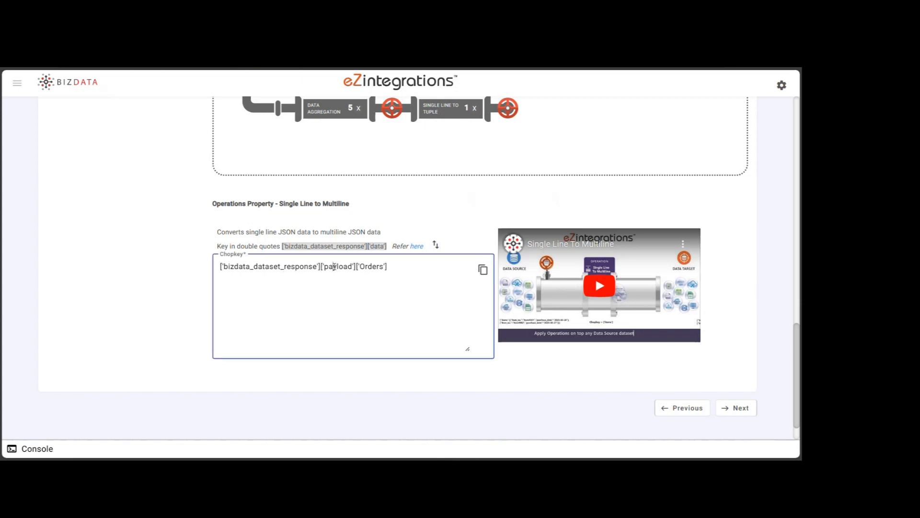
double_click(338, 266)
double_click(372, 267)
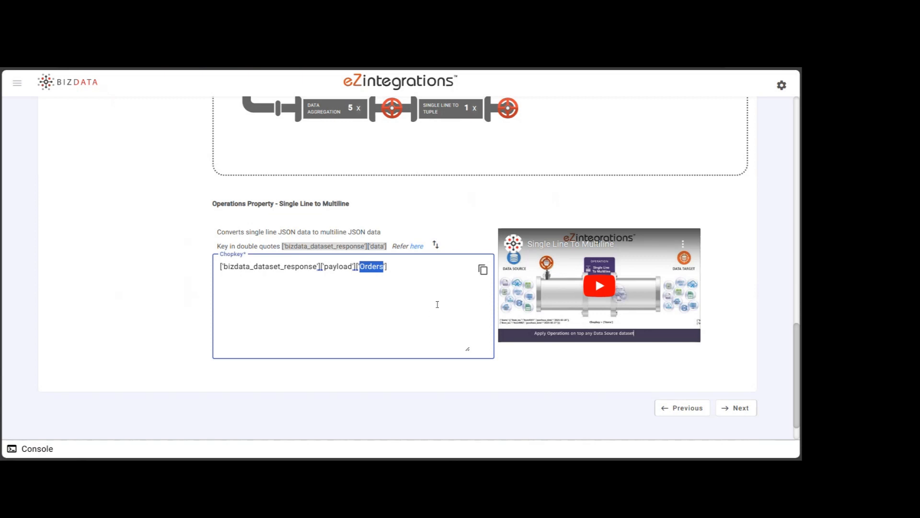
- Open the Send Keys Top of Root 1 operation and review its Column To Root key
scroll(437, 304, "up", 2)
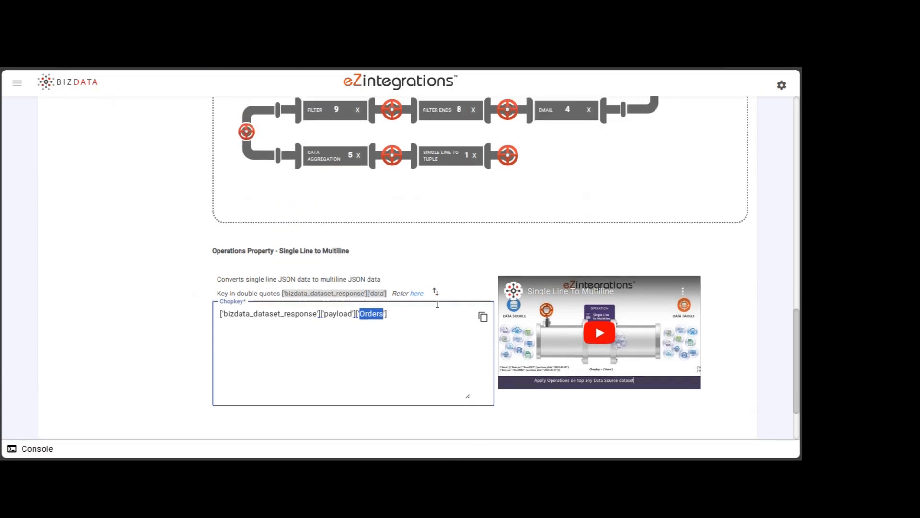
scroll(437, 308, "up", 10)
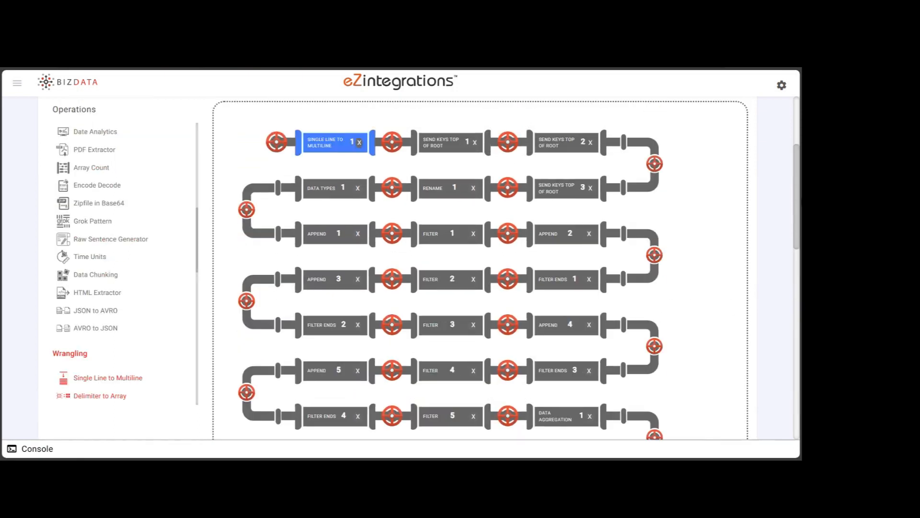
left_click(440, 145)
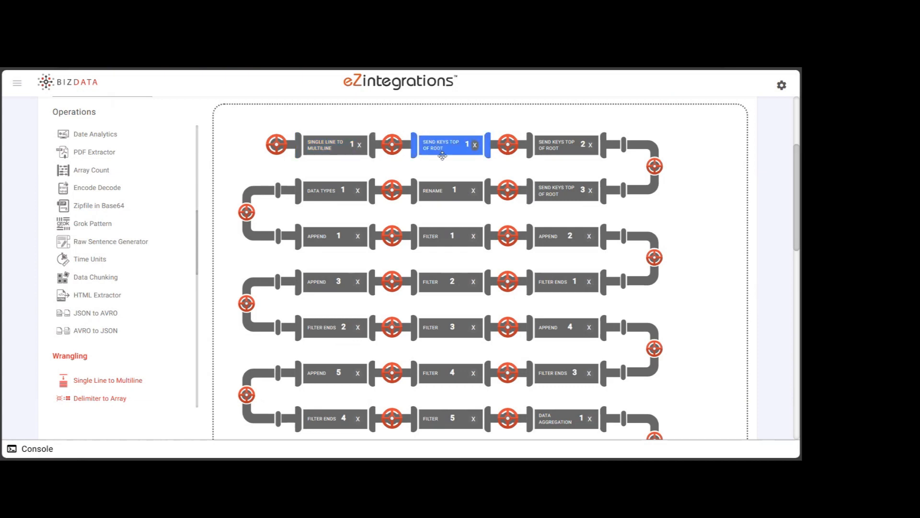
scroll(447, 168, "down", 10)
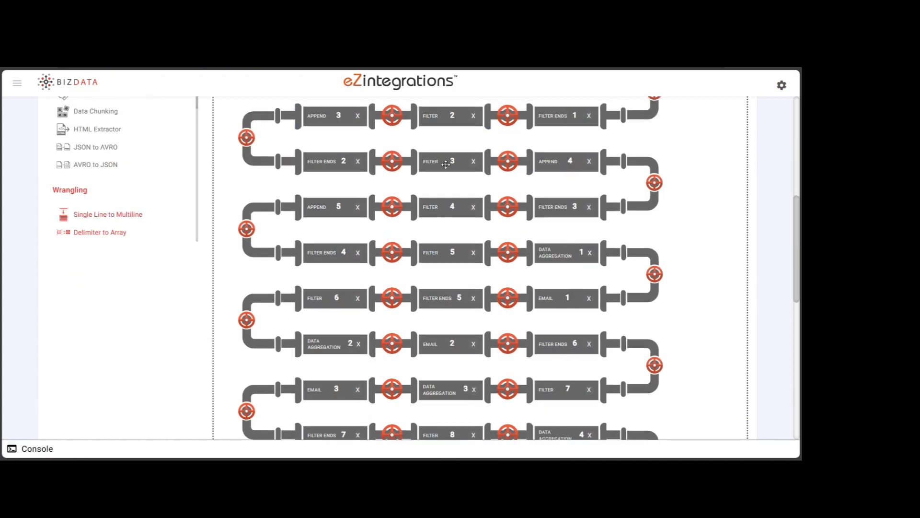
scroll(445, 165, "down", 3)
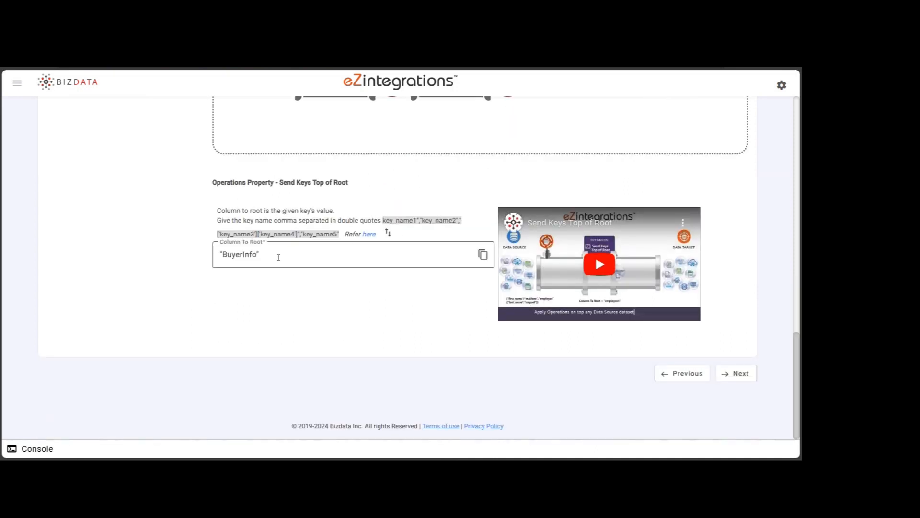
double_click(245, 254)
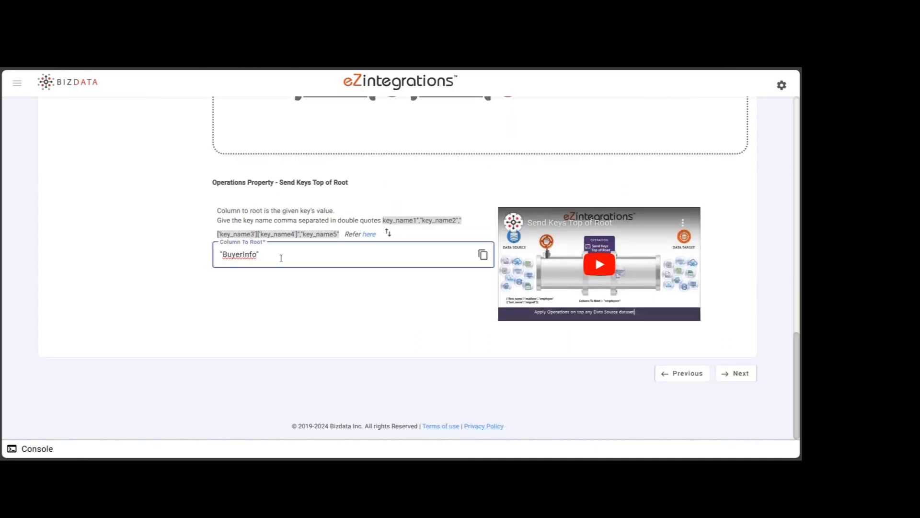
- Review the Column To Root key of the Send Keys Top of Root 2 operation and open Send Keys Top of Root 3
scroll(545, 198, "up", 4)
scroll(545, 198, "up", 10)
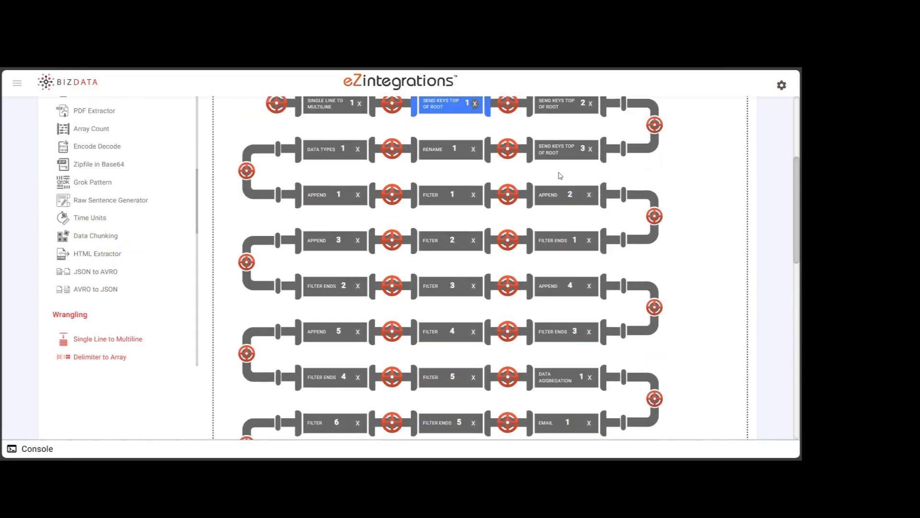
left_click(553, 186)
scroll(554, 186, "down", 14)
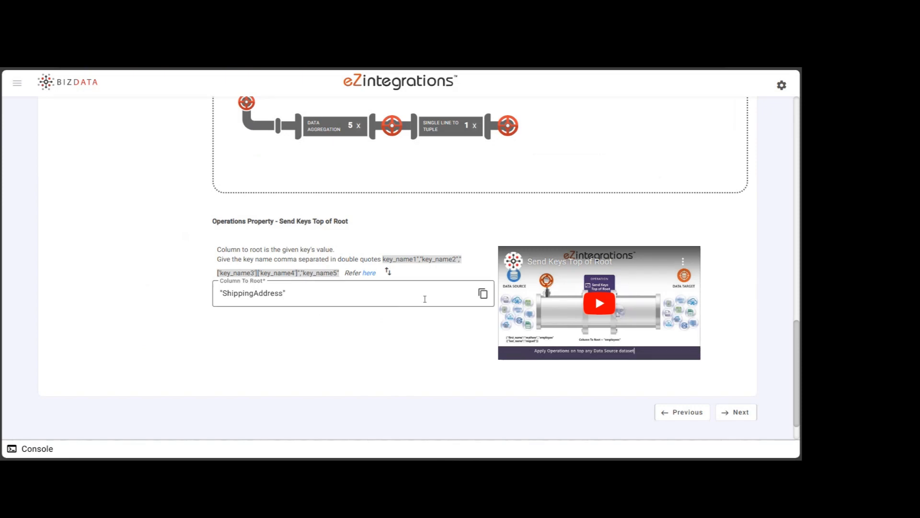
scroll(425, 299, "up", 10)
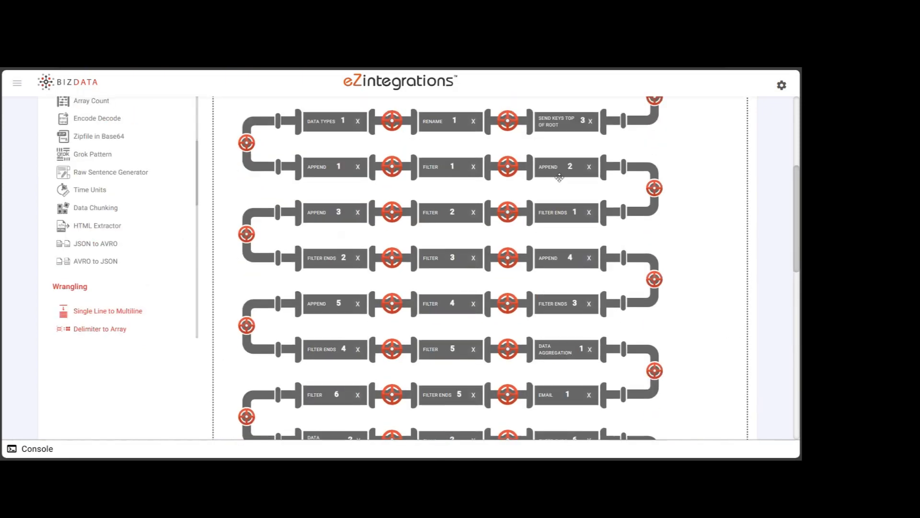
scroll(559, 177, "up", 3)
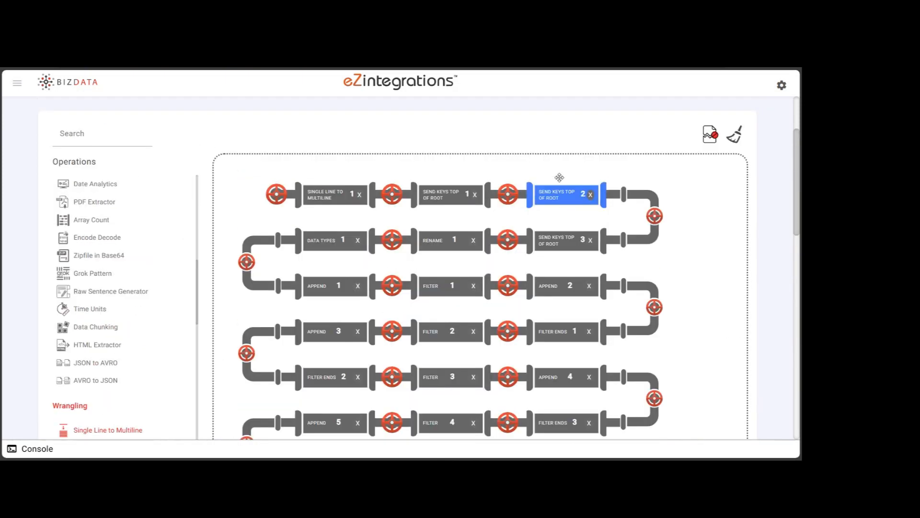
scroll(564, 219, "down", 1)
left_click(561, 209)
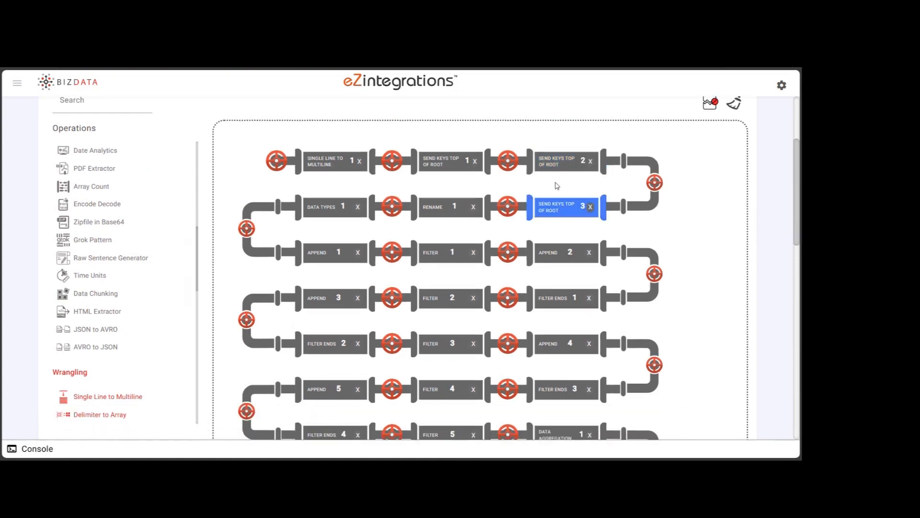
- Open the Rename 1 operation and examine its column mappings for the order total, currency code and shipping address fields
left_click(447, 201)
scroll(423, 274, "down", 10)
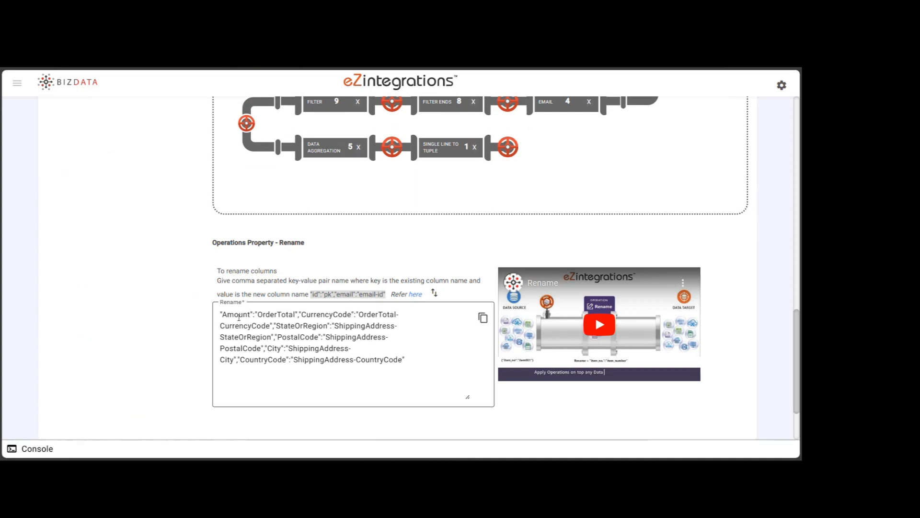
double_click(236, 315)
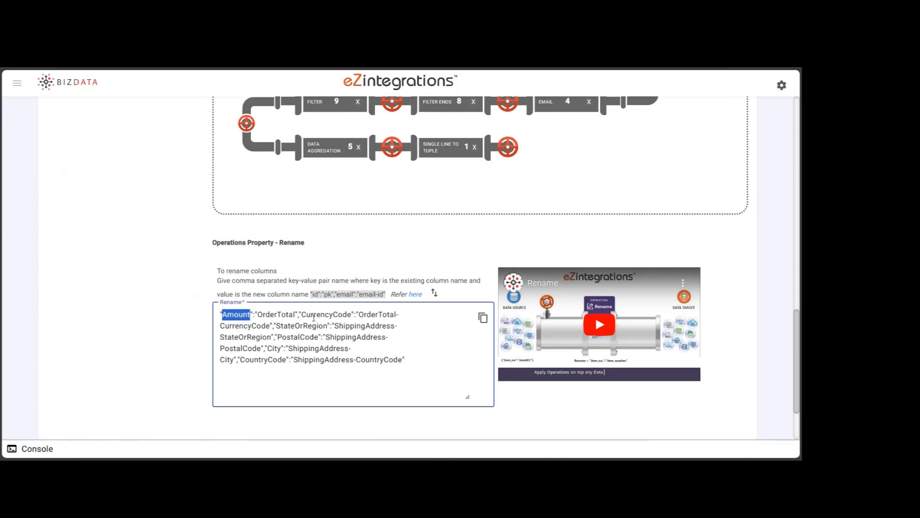
left_click(278, 315)
double_click(278, 315)
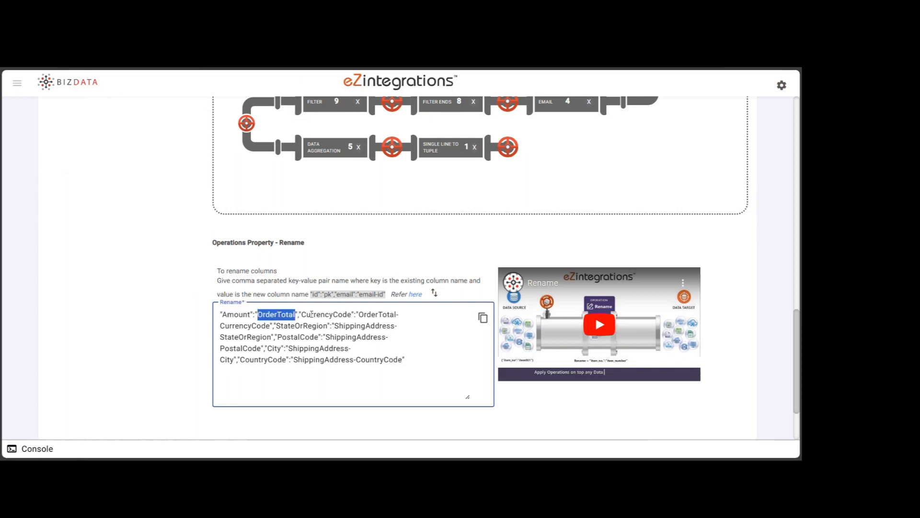
double_click(349, 314)
double_click(362, 314)
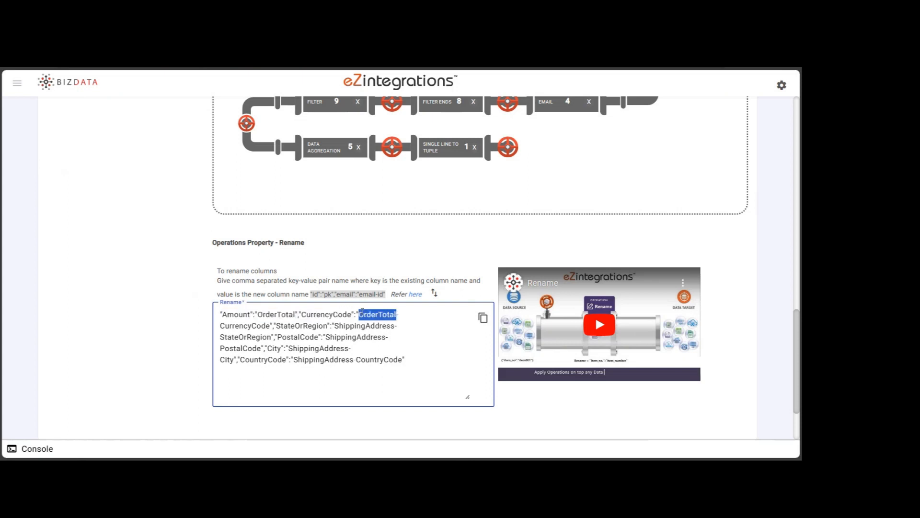
double_click(331, 338)
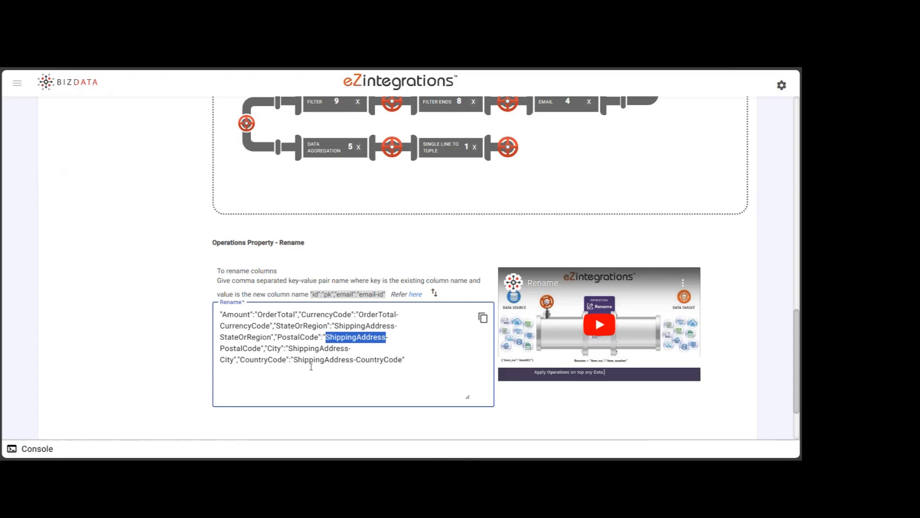
- Open the Data Types 1 operation and look through its properties down to the Datetime Operator
left_click(410, 199)
scroll(412, 254, "up", 10)
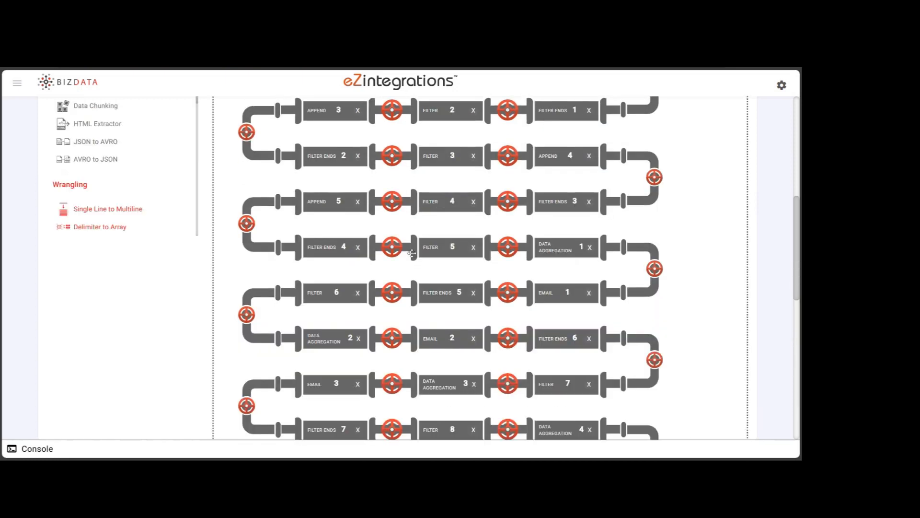
scroll(411, 253, "up", 5)
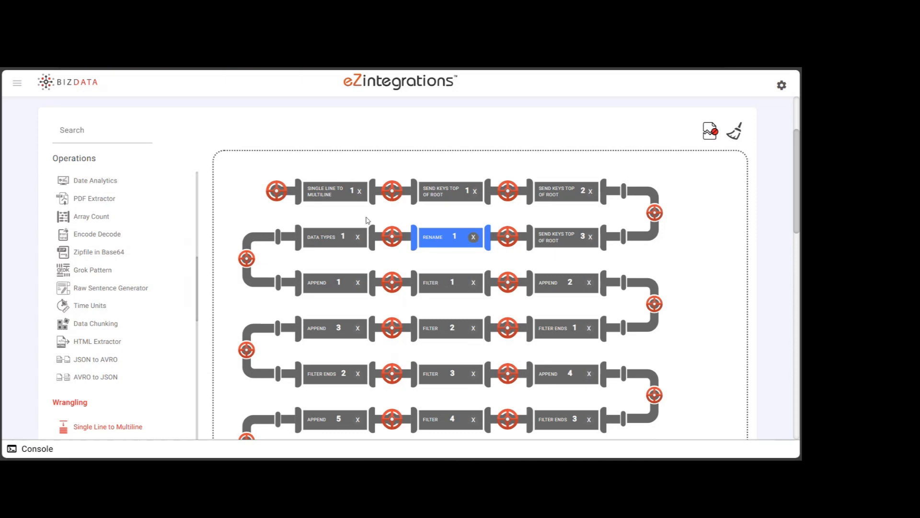
left_click(322, 237)
scroll(323, 237, "down", 10)
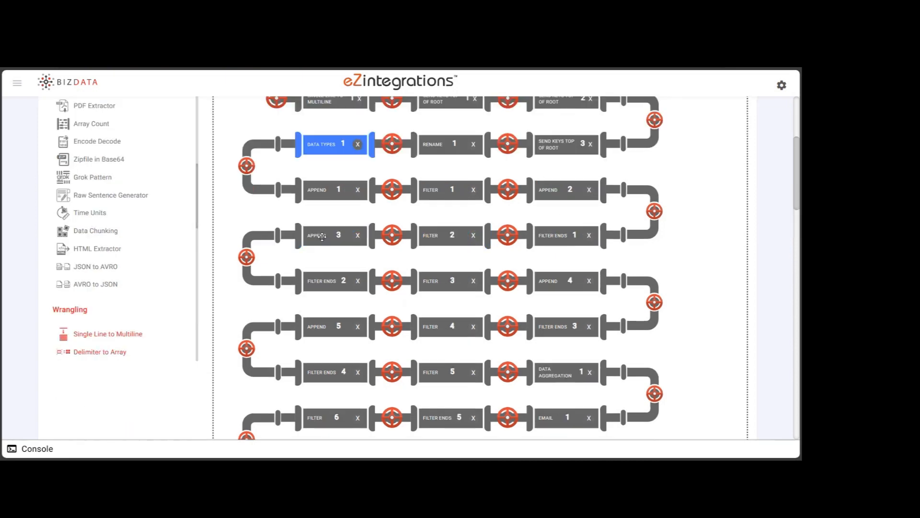
scroll(322, 236, "down", 10)
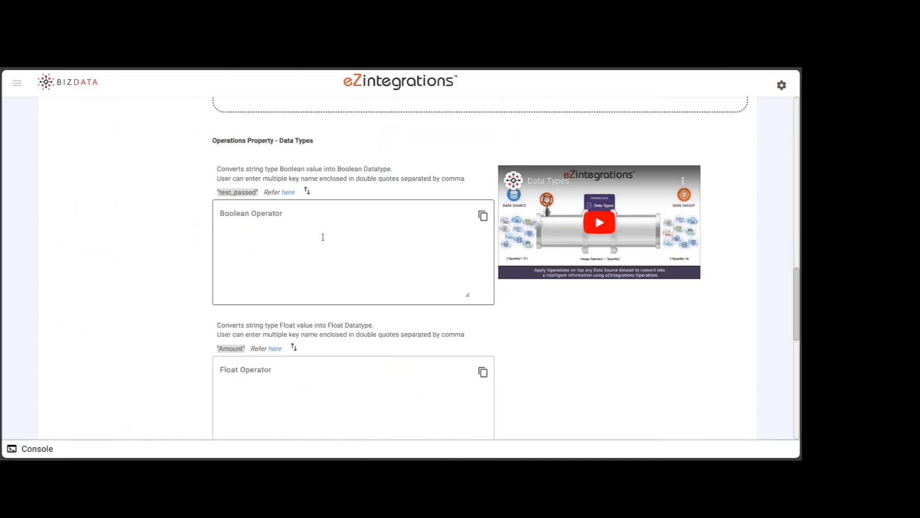
scroll(322, 239, "down", 3)
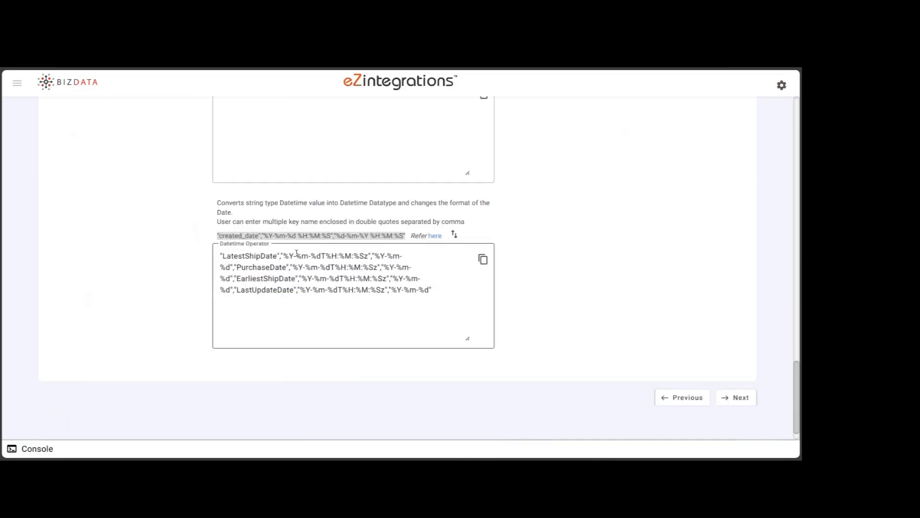
- Examine the LatestShipDate key and its source and target date formats in the Datetime Operator
double_click(247, 257)
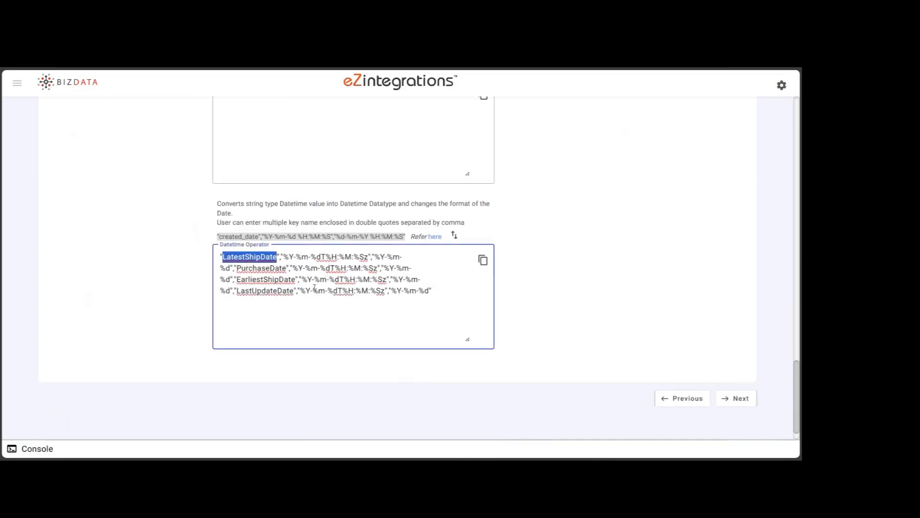
left_click(290, 257)
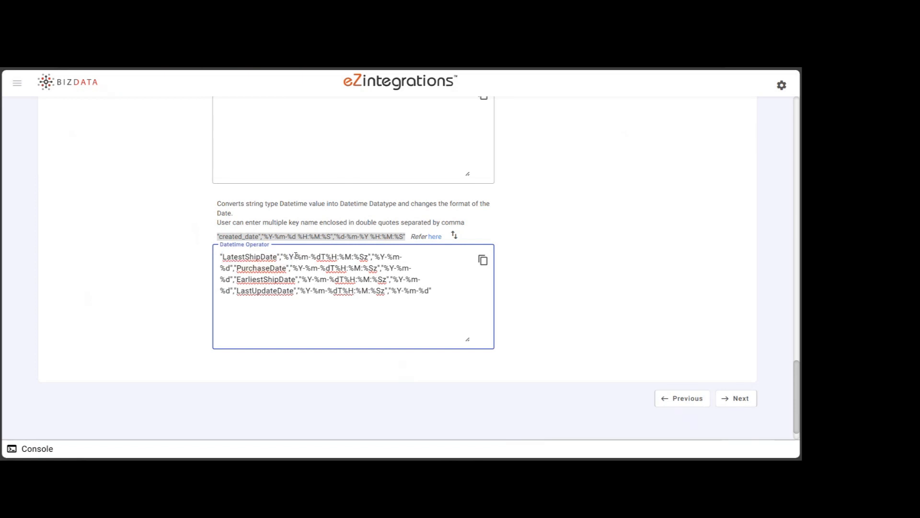
right_click(324, 258)
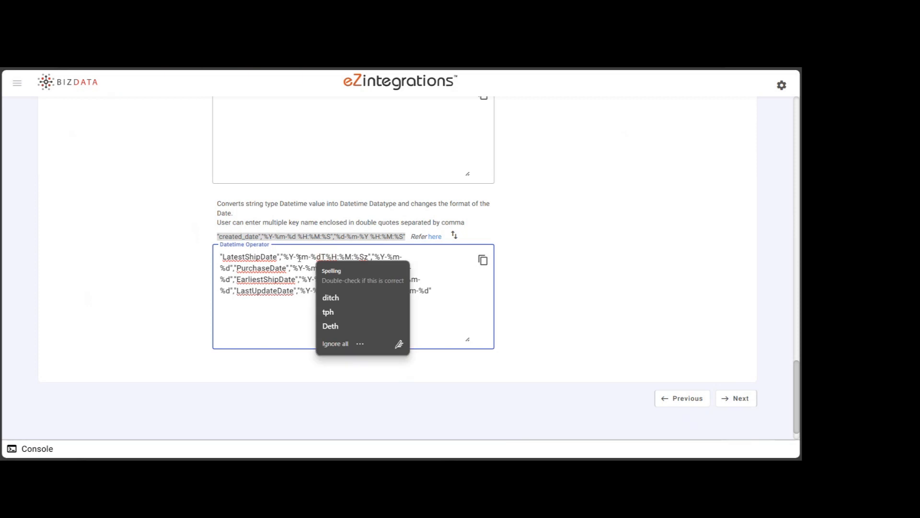
left_click_drag(290, 257, 230, 269)
left_click(363, 259)
left_click(420, 267)
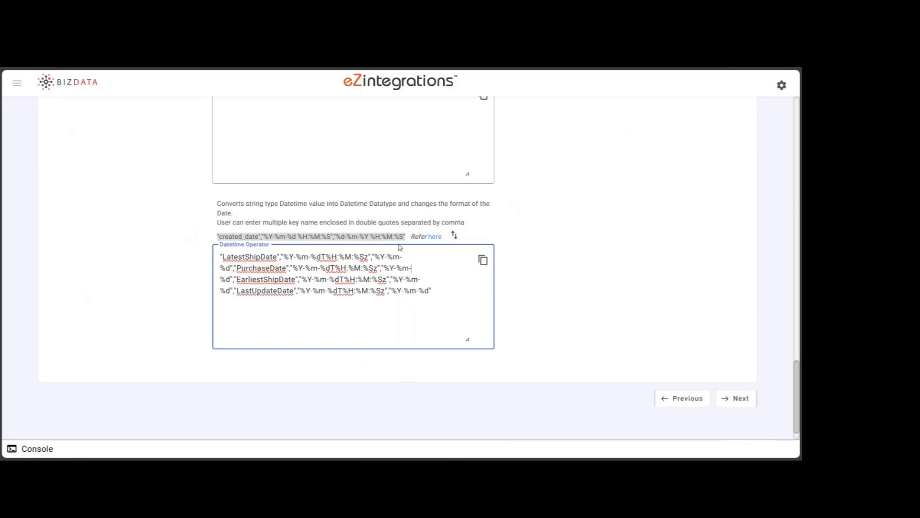
- Fill the Float Operator of the Data Types 1 operation with its sample key "Amount"
scroll(424, 248, "up", 2)
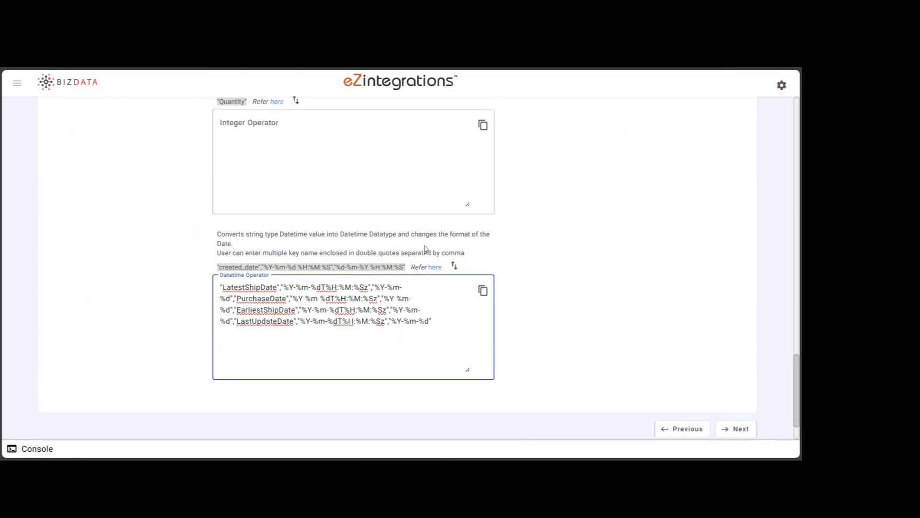
left_click(299, 208)
scroll(299, 208, "up", 3)
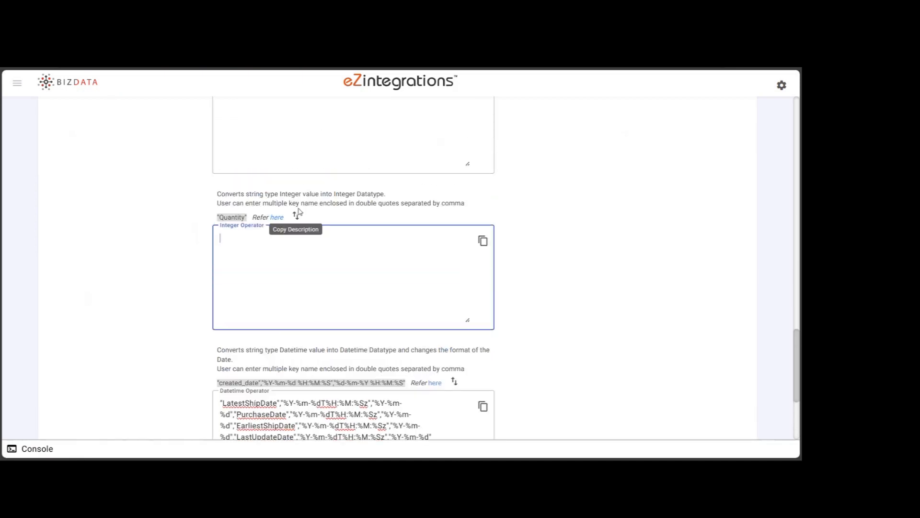
scroll(299, 208, "up", 3)
left_click(294, 222)
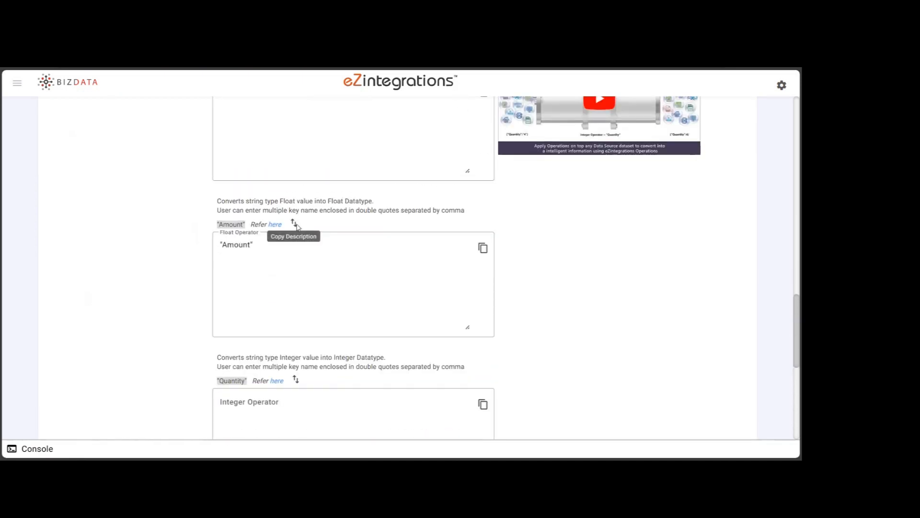
scroll(334, 229, "up", 8)
scroll(334, 229, "up", 8)
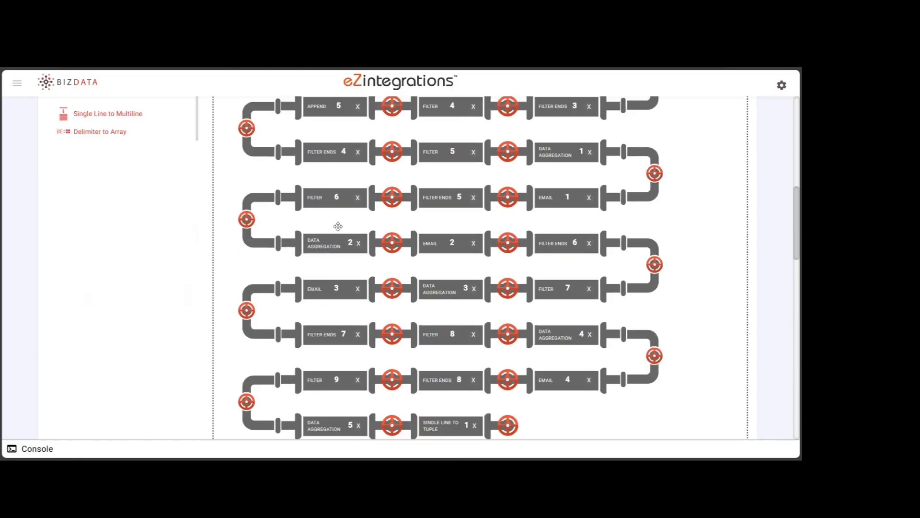
- Open the Append 1 operation and examine the key-value pair it adds to the dataset
scroll(348, 211, "up", 3)
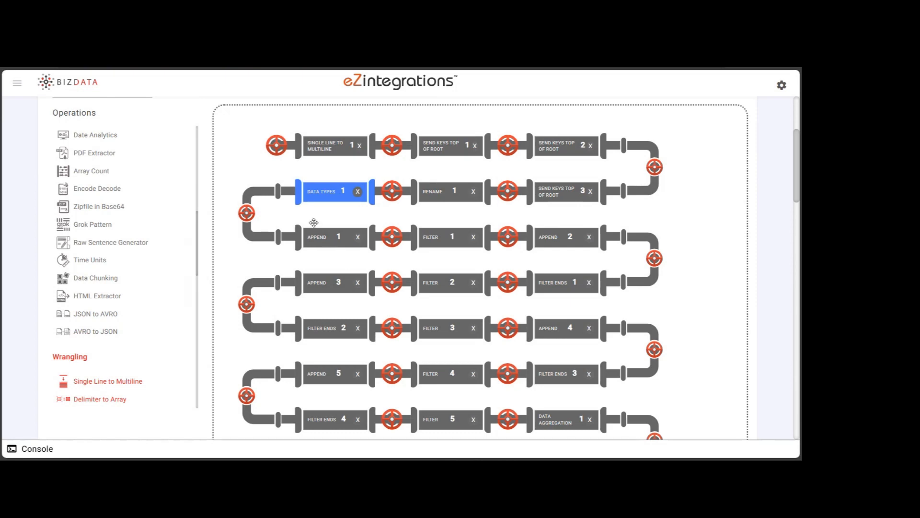
scroll(312, 221, "down", 1)
left_click(318, 205)
scroll(319, 204, "down", 10)
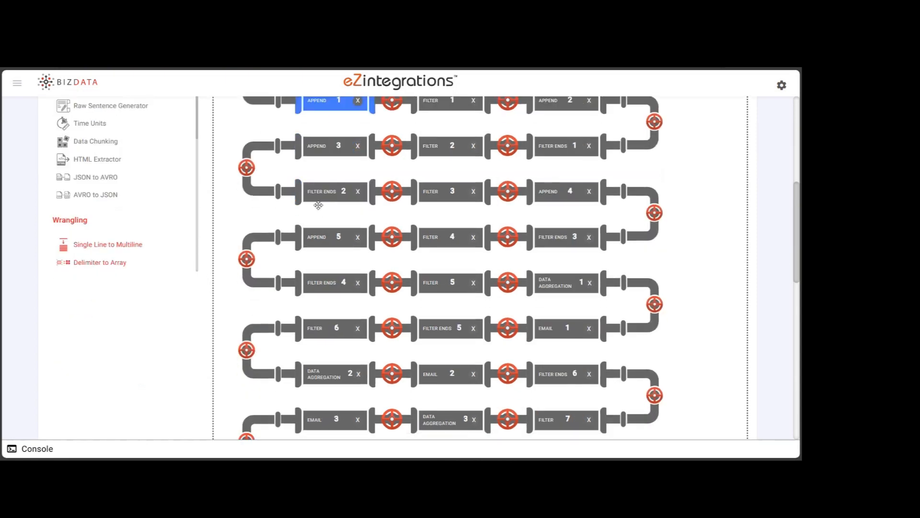
scroll(326, 305, "up", 10)
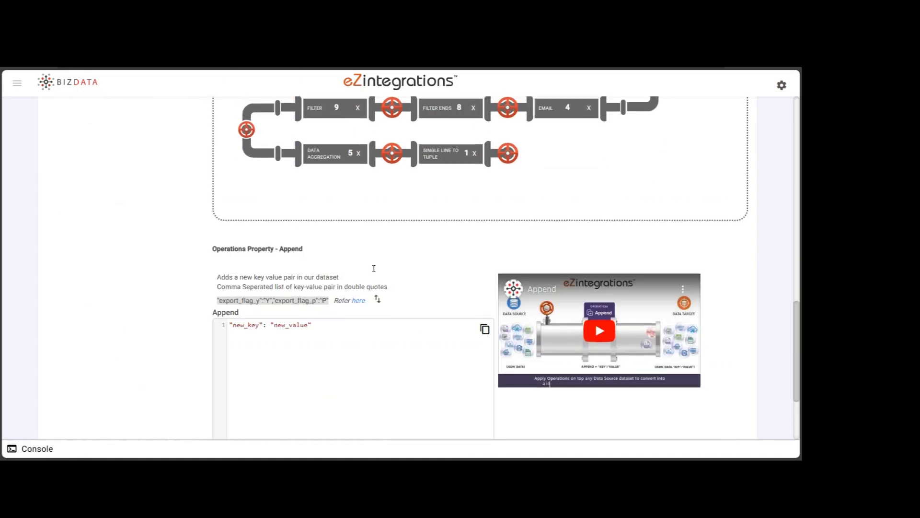
scroll(456, 156, "up", 1)
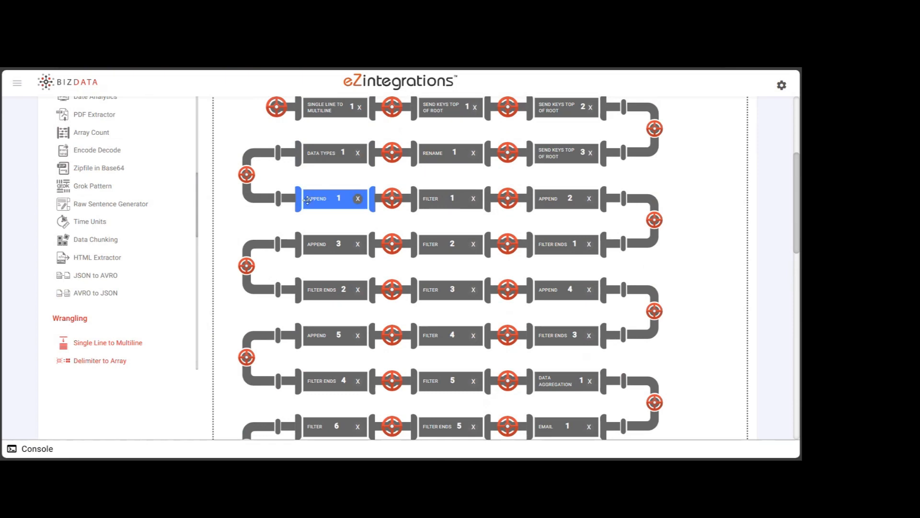
scroll(330, 215, "up", 1)
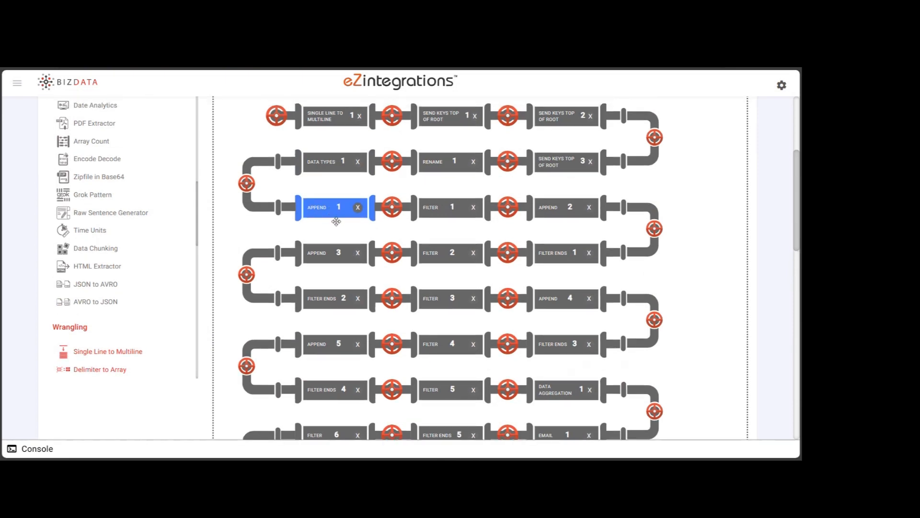
scroll(333, 217, "down", 5)
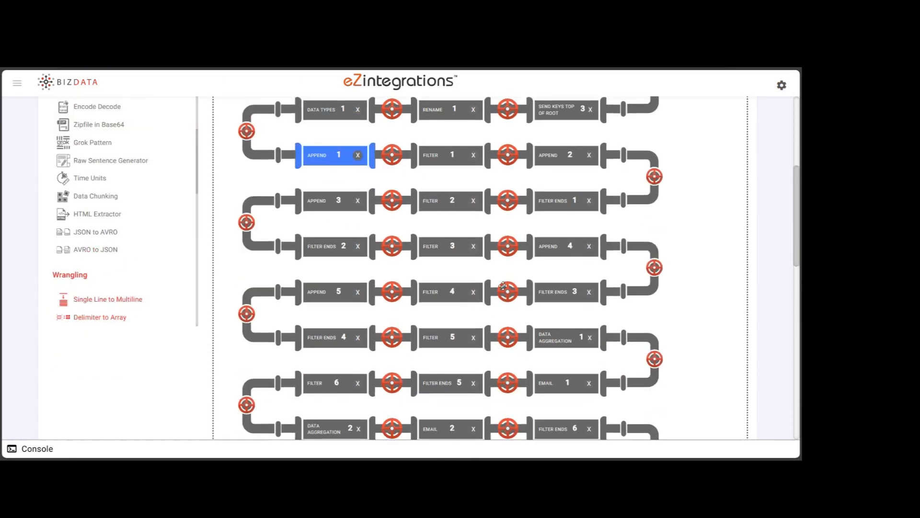
scroll(532, 353, "down", 6)
scroll(309, 202, "up", 11)
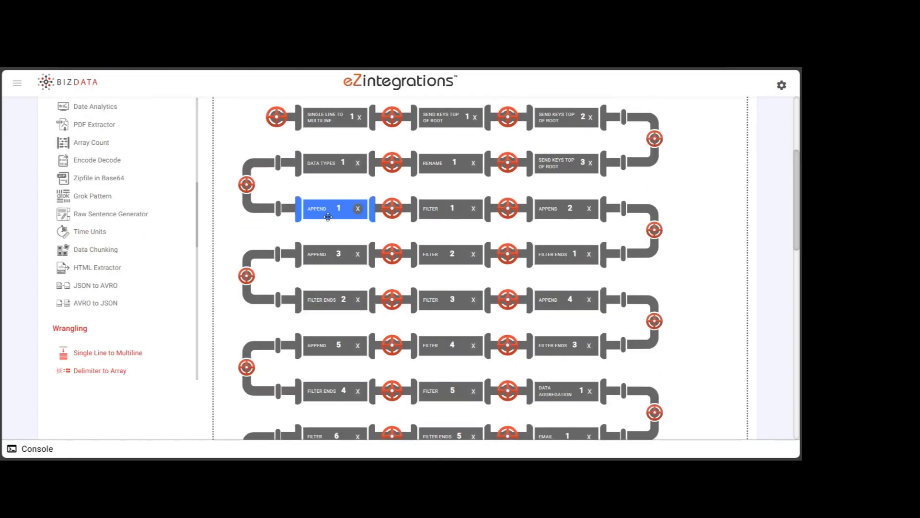
- Open the Filter 1 operation and examine the OrderStatus key and comparison value in its Conditional Statement
scroll(328, 213, "up", 3)
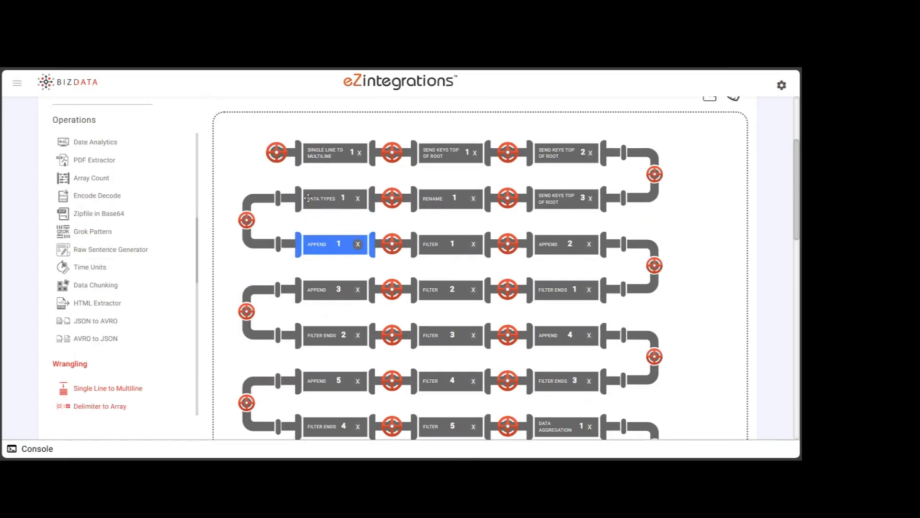
left_click(443, 244)
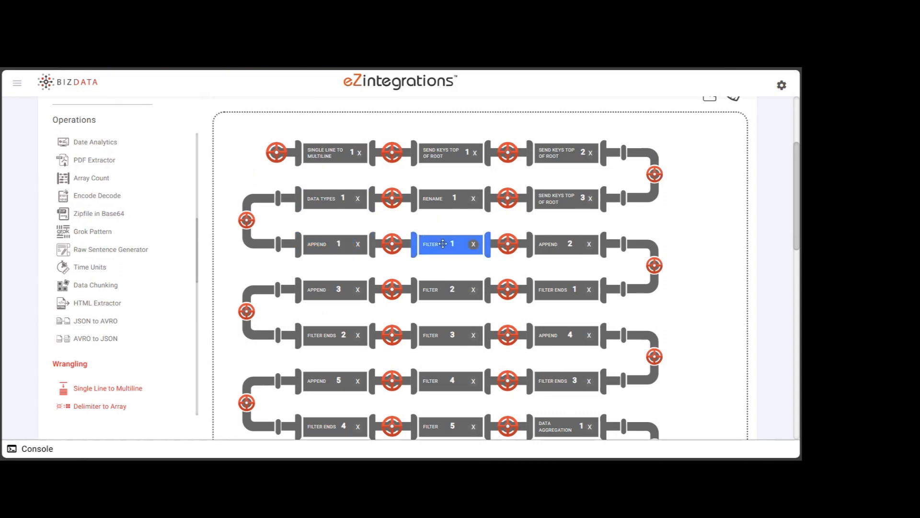
scroll(443, 244, "down", 10)
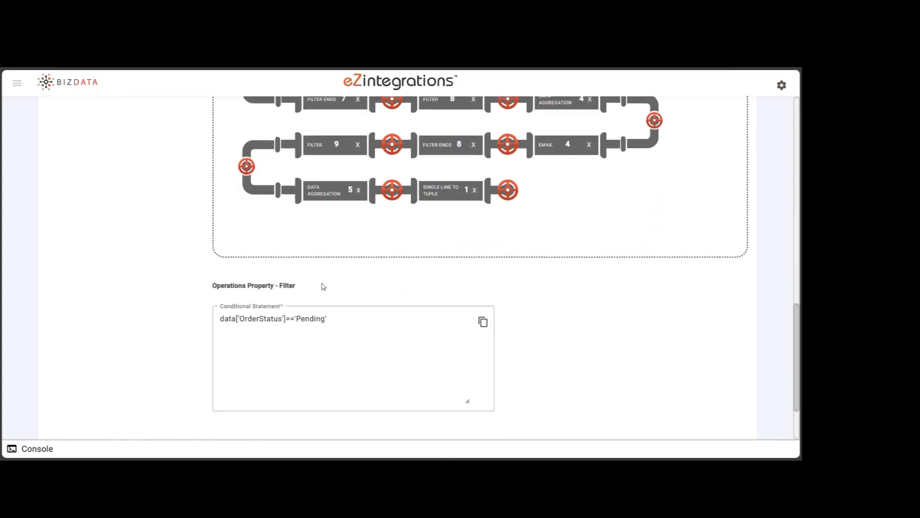
left_click(306, 365)
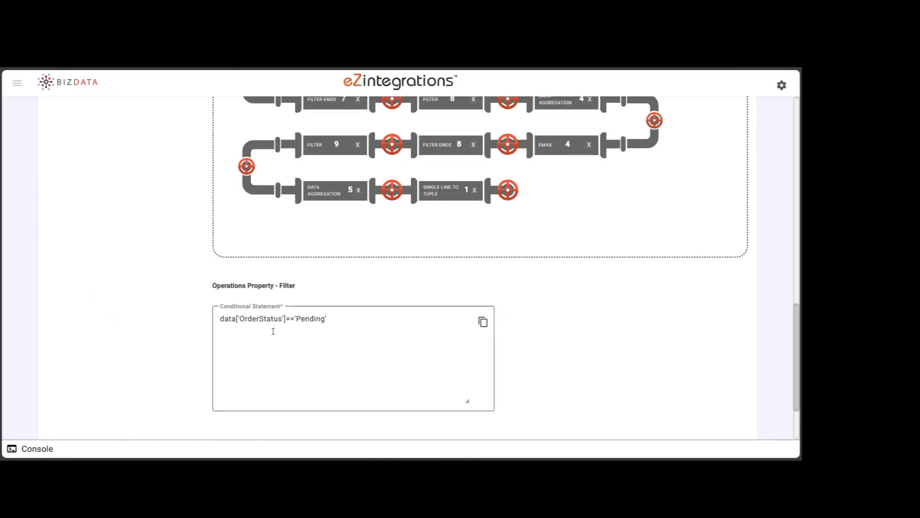
double_click(259, 318)
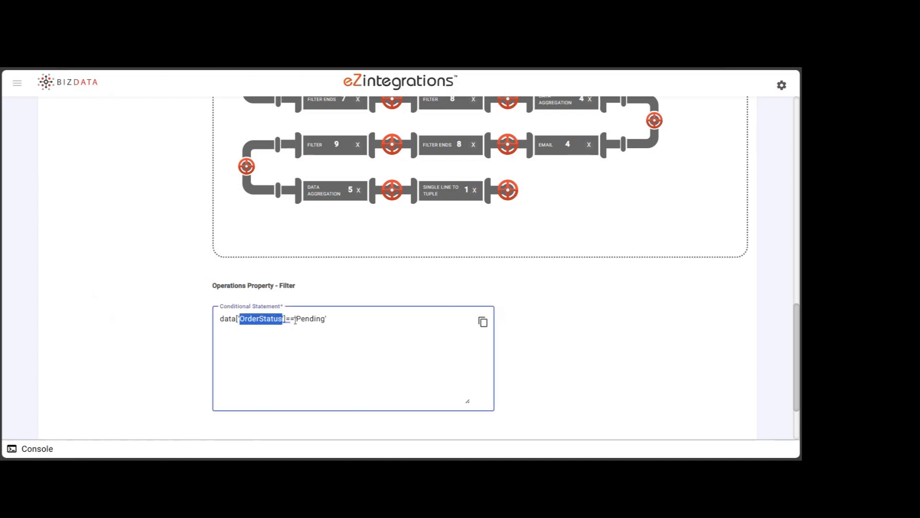
double_click(304, 319)
left_click(331, 322)
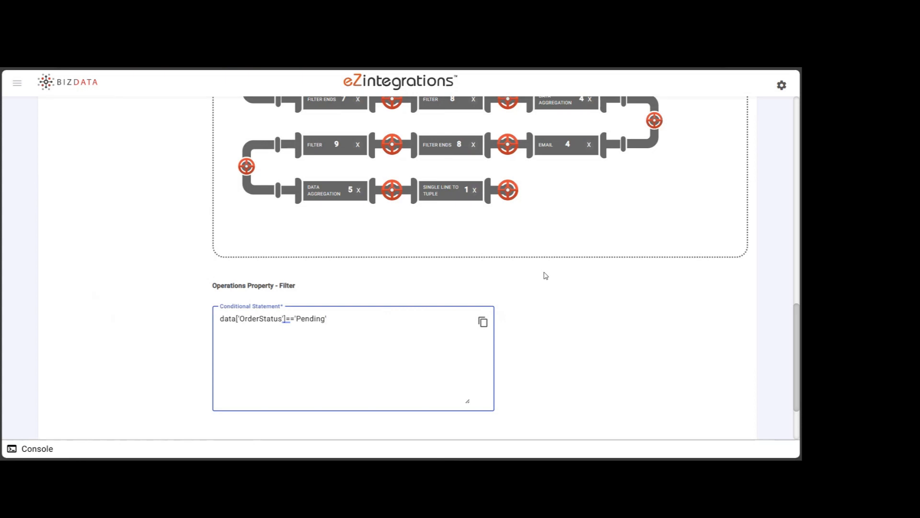
- Open the Append 2 operation following Filter 1 and examine its appended key and value
scroll(545, 275, "up", 10)
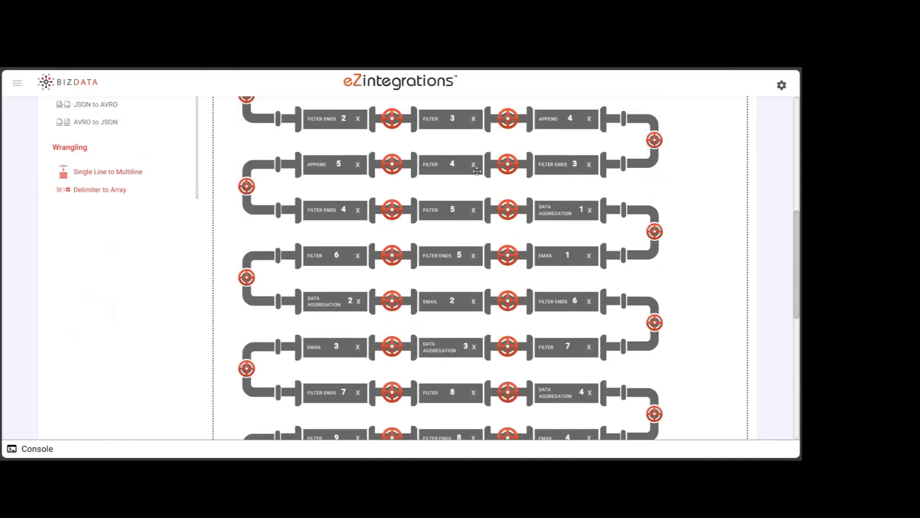
scroll(430, 169, "up", 5)
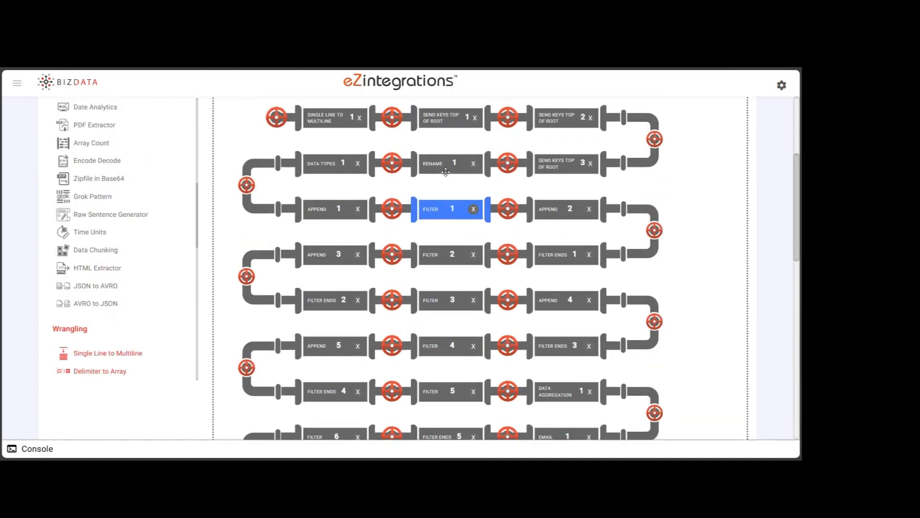
scroll(446, 173, "up", 3)
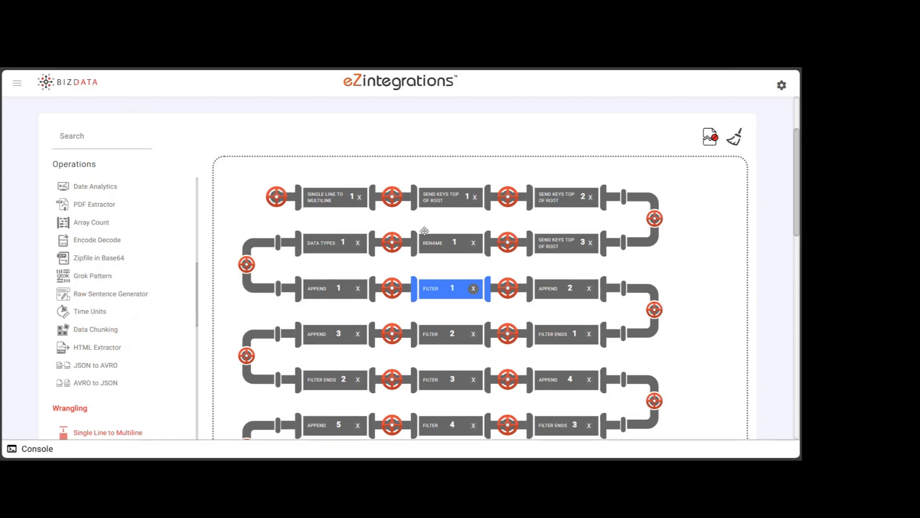
scroll(443, 301, "down", 1)
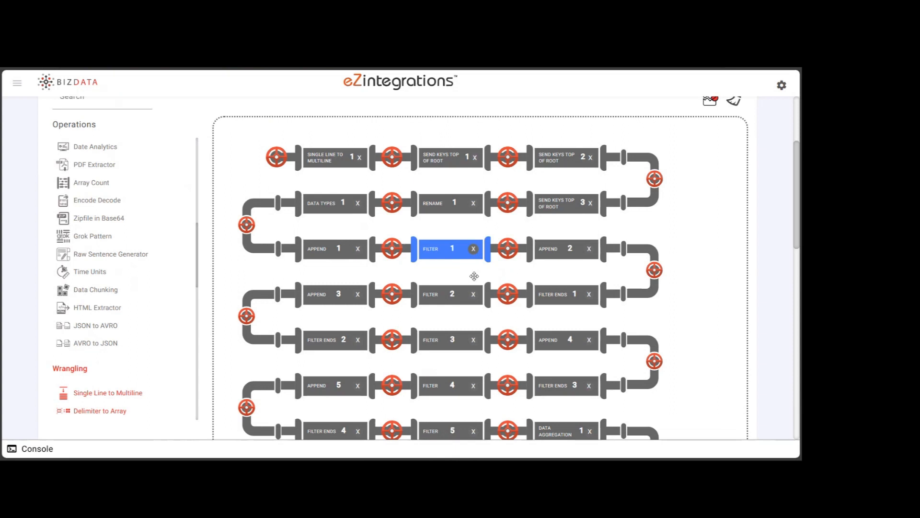
left_click(551, 251)
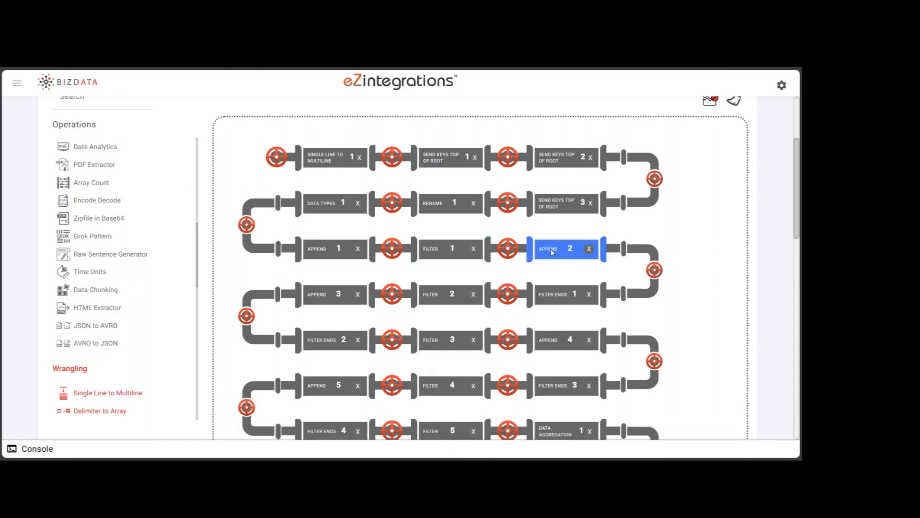
scroll(668, 249, "down", 3)
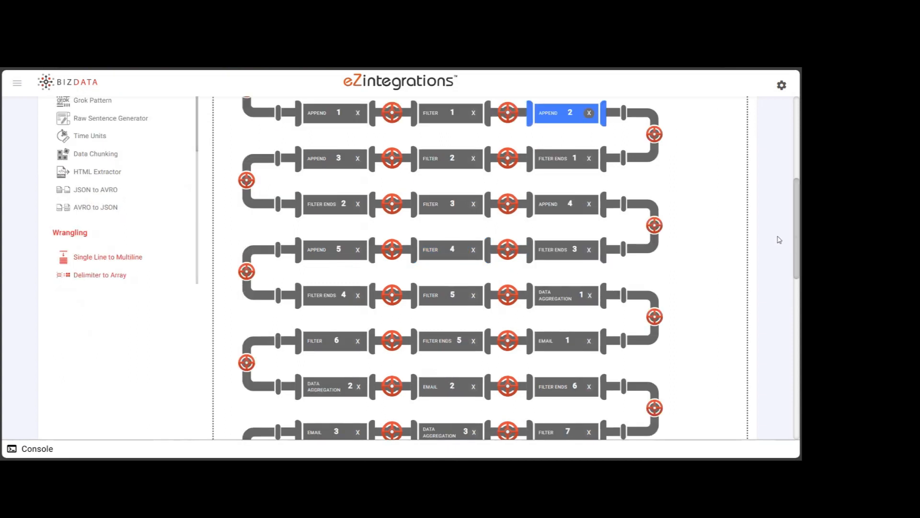
scroll(765, 244, "down", 2)
scroll(727, 263, "down", 5)
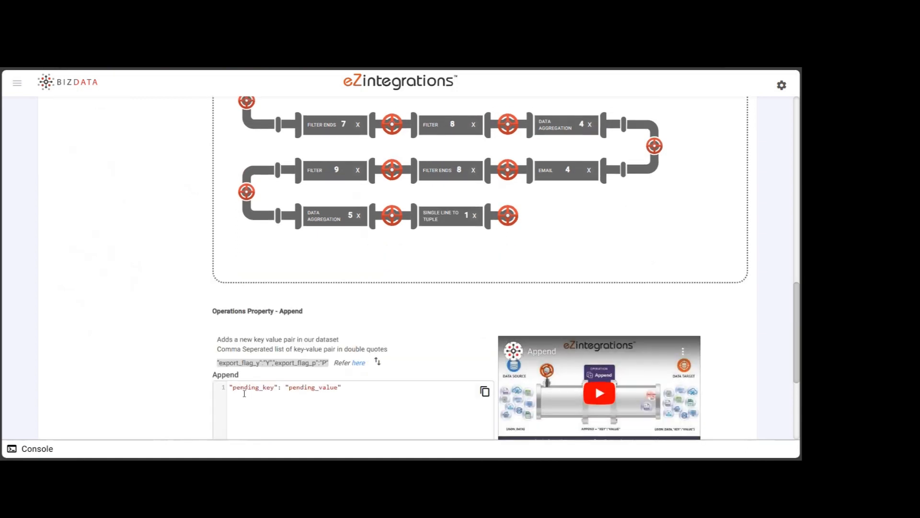
double_click(253, 388)
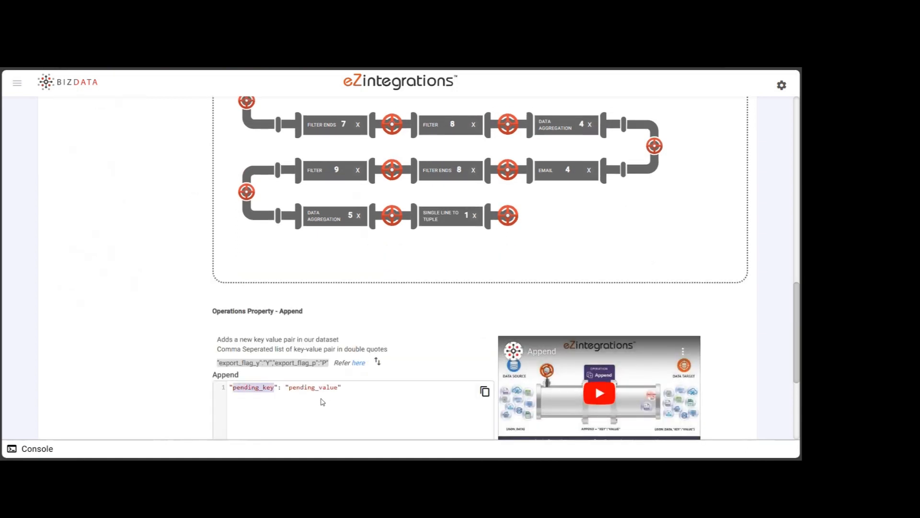
double_click(257, 391)
- Select the Filter Ends 1 operation and look over its place in the pipeline after Append 2
scroll(666, 171, "up", 15)
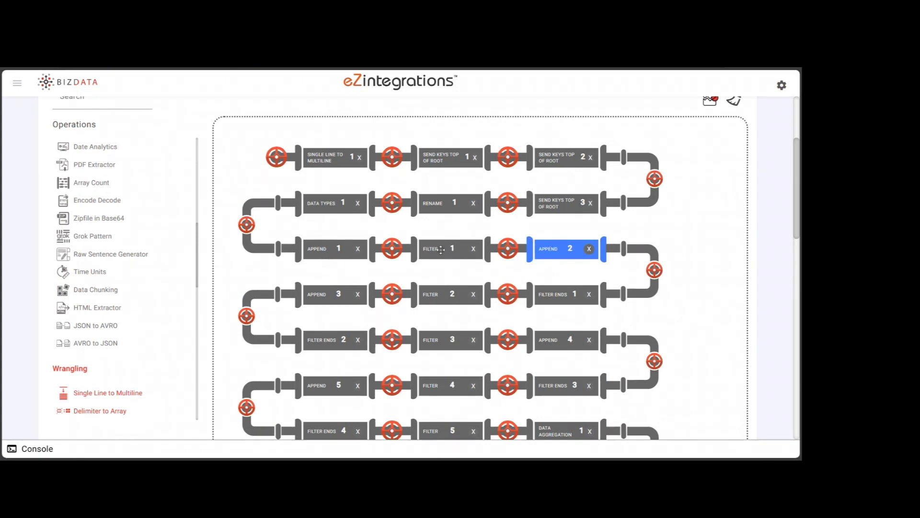
left_click(571, 290)
scroll(570, 290, "down", 5)
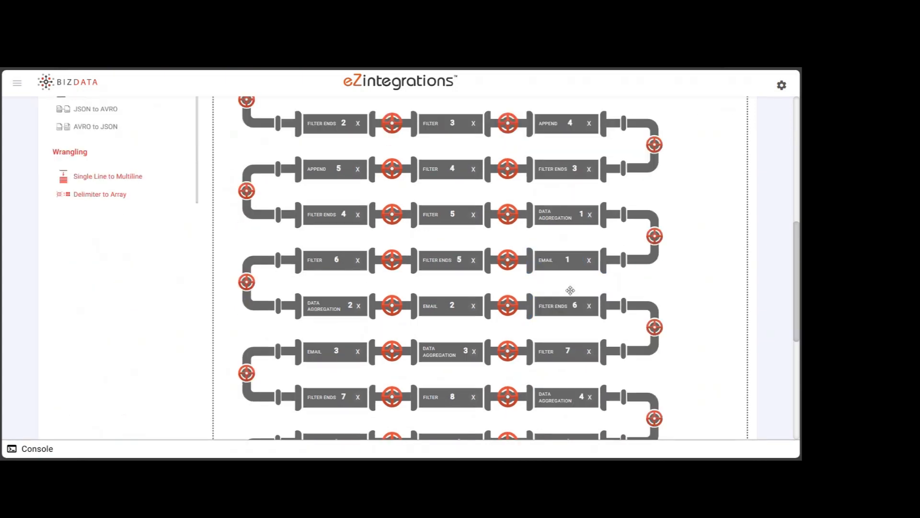
scroll(569, 287, "up", 6)
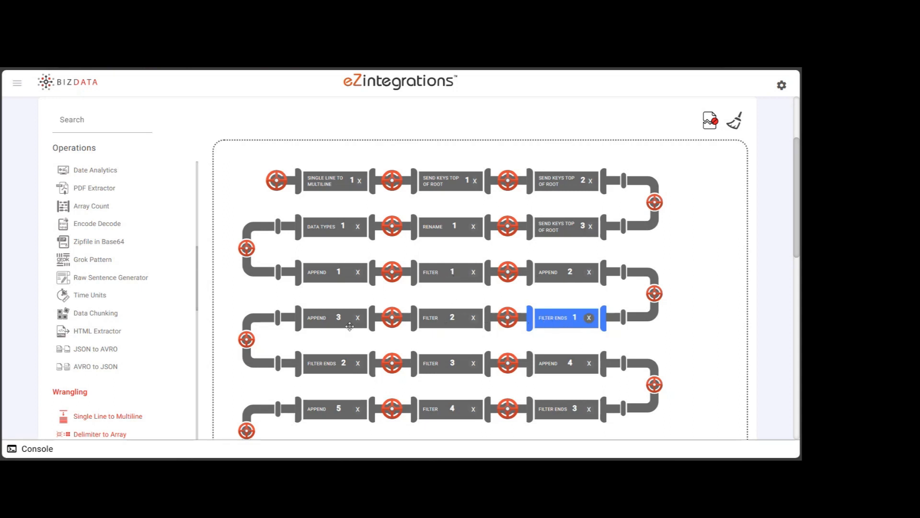
- Reopen the Filter 1 operation and review its Conditional Statement again
left_click(441, 272)
scroll(441, 271, "down", 12)
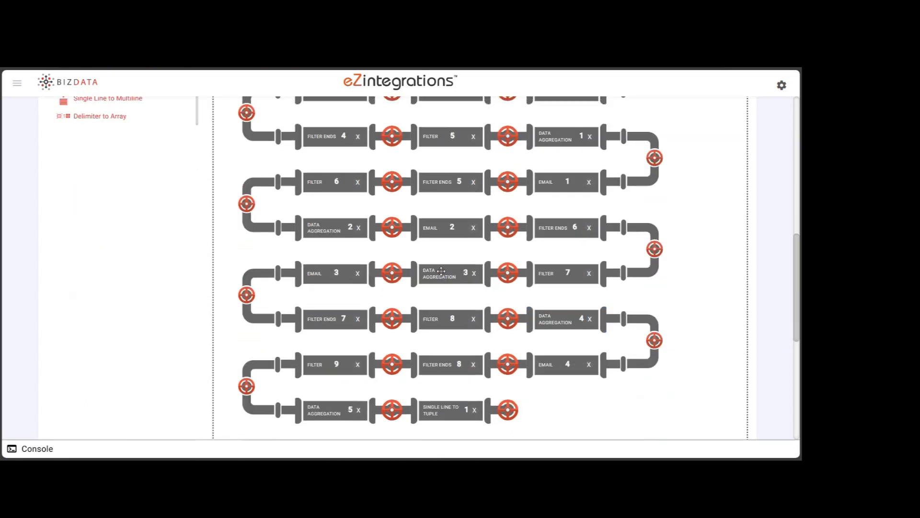
scroll(357, 268, "up", 10)
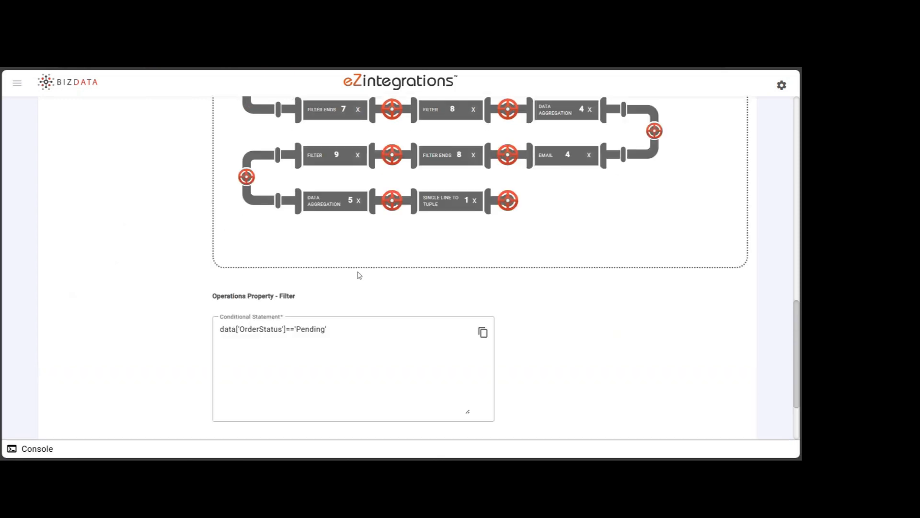
- Open the Filter 2 operation and examine the fulfillment channel condition in its Conditional Statement
scroll(359, 270, "up", 5)
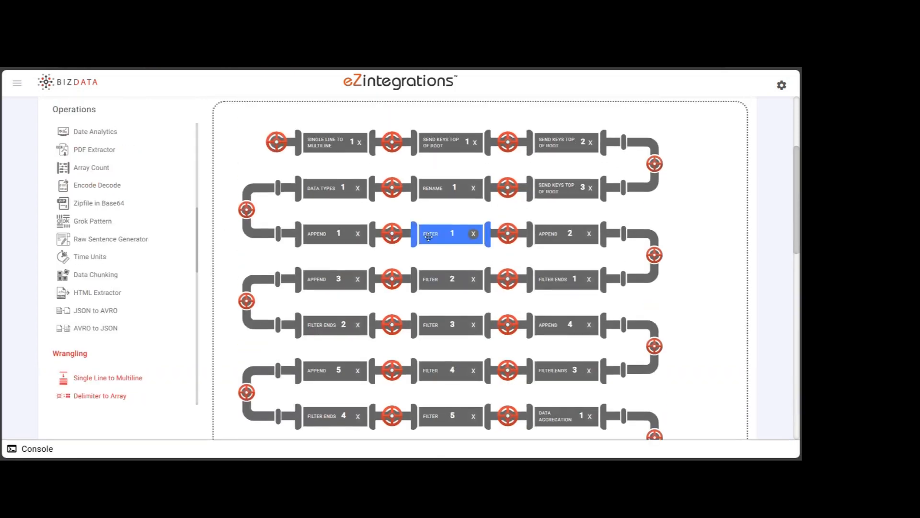
left_click(442, 277)
scroll(442, 275, "down", 15)
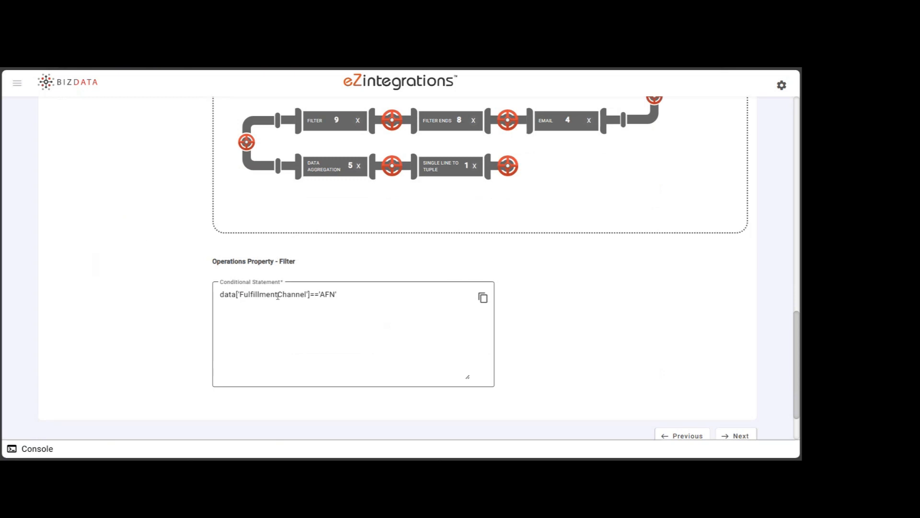
left_click(310, 298)
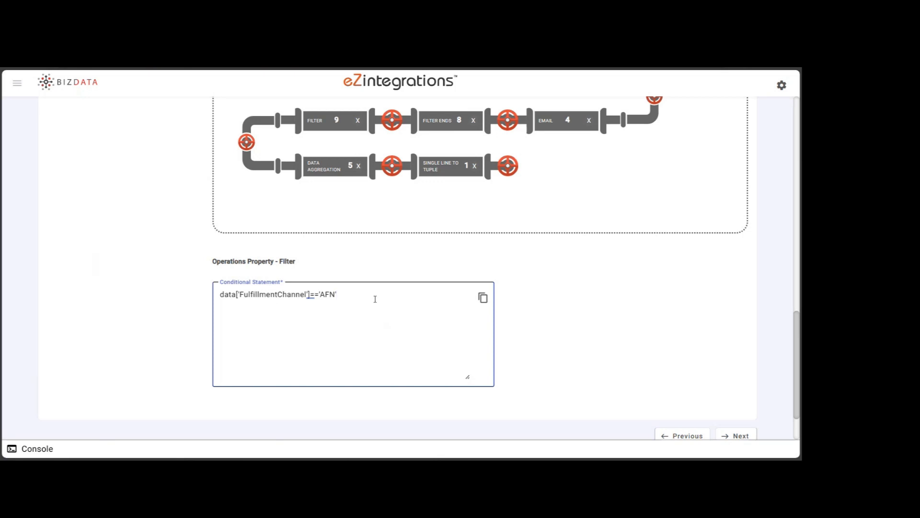
- Open the Filter 3 operation and examine the order status condition it applies
scroll(375, 299, "up", 10)
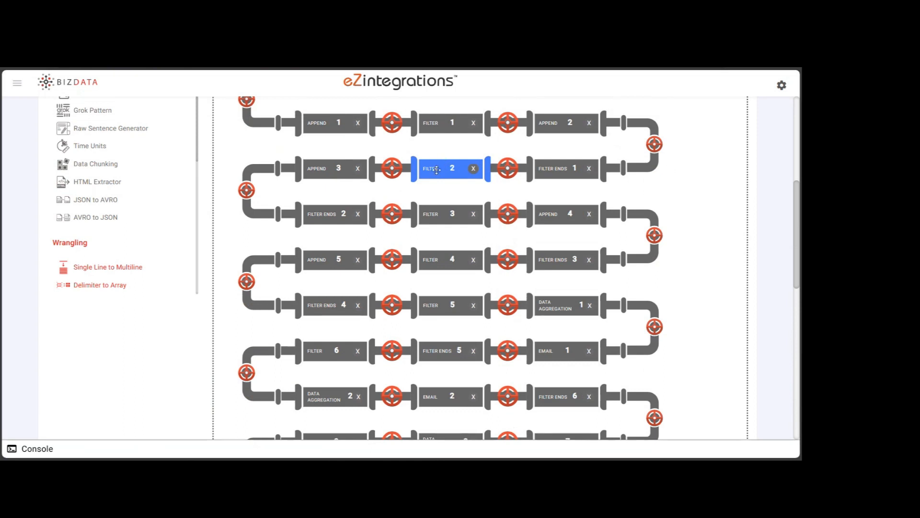
left_click(444, 214)
scroll(384, 322, "down", 10)
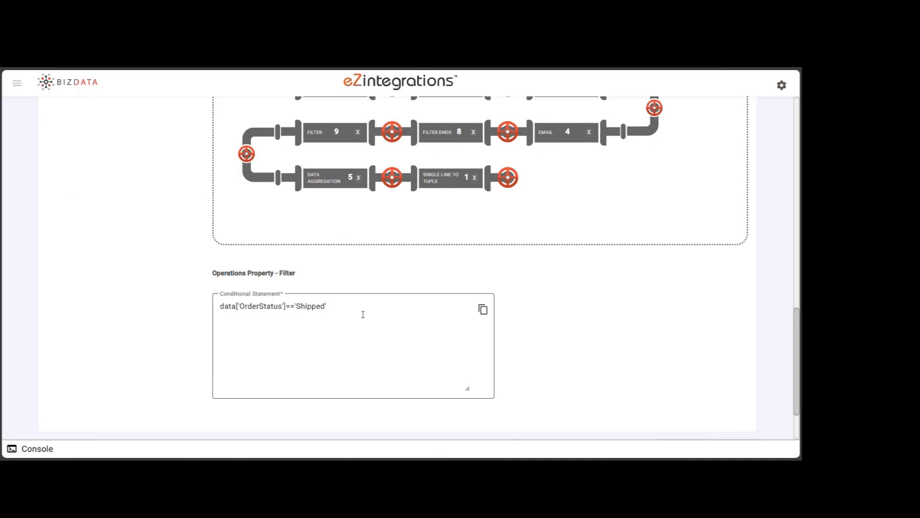
- Open the Filter 4 operation and examine the payment method condition in its Conditional Statement
scroll(416, 177, "up", 10)
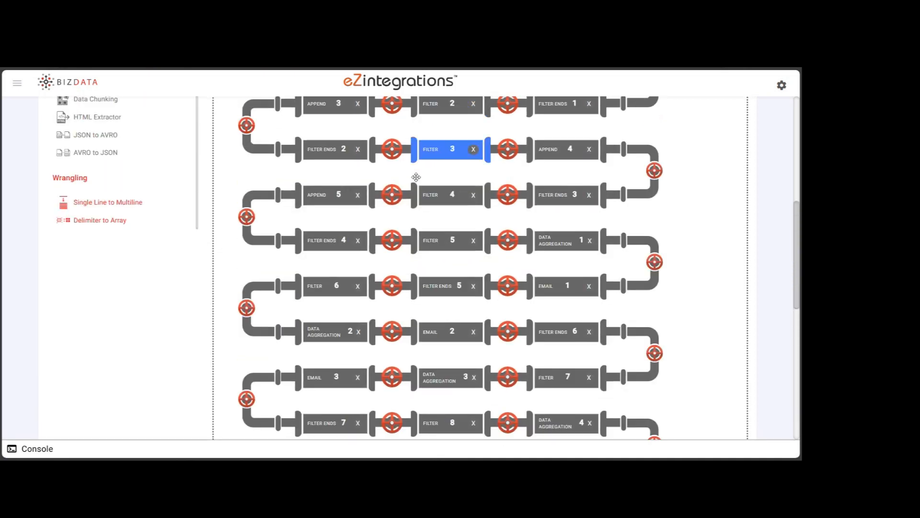
left_click(440, 192)
scroll(445, 192, "down", 10)
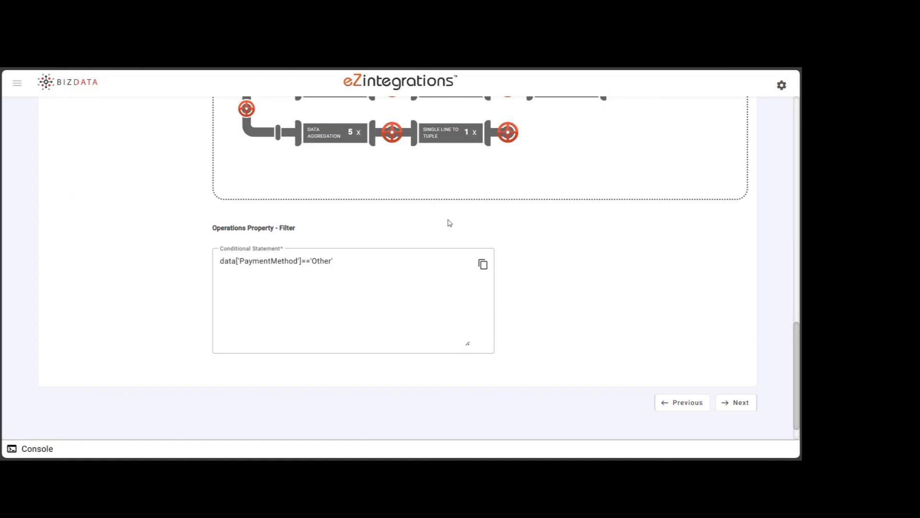
scroll(449, 223, "up", 10)
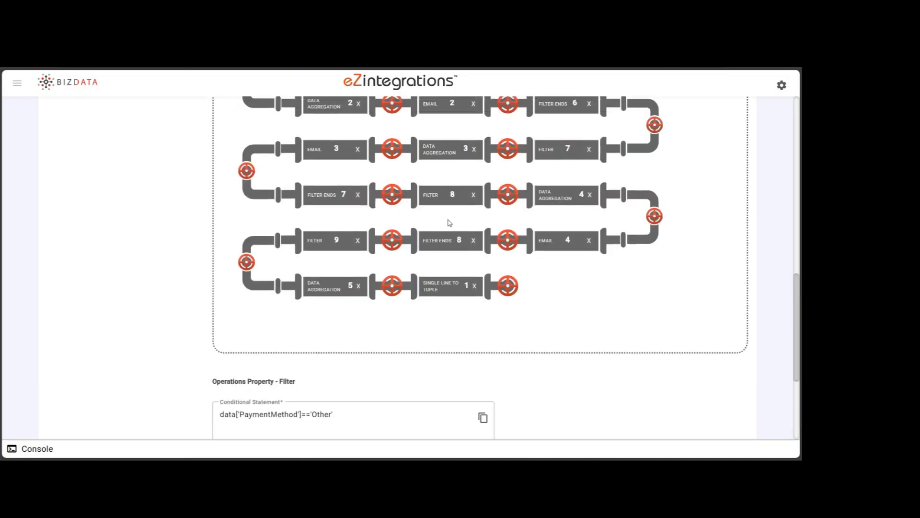
scroll(448, 224, "down", 2)
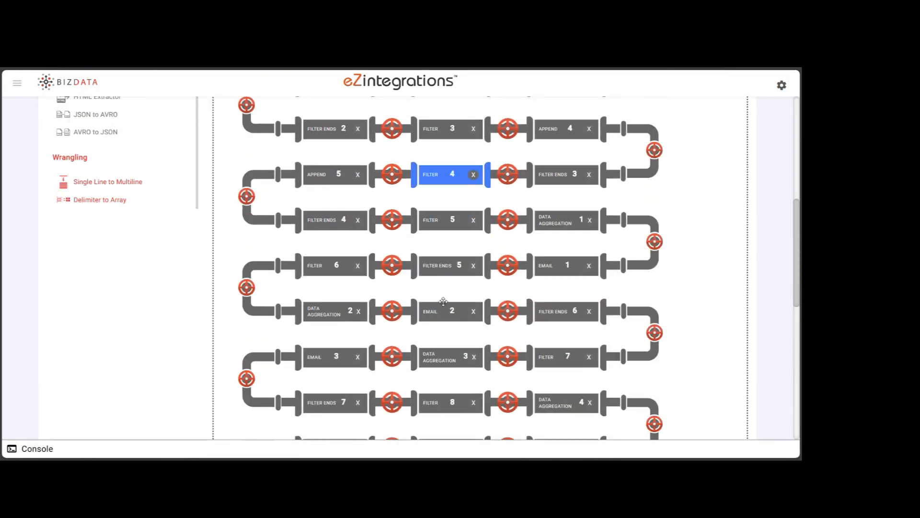
- Open the Filter 5 operation and examine the new_key condition and its comparison value in the Conditional Statement
scroll(450, 225, "down", 3)
scroll(450, 189, "up", 6)
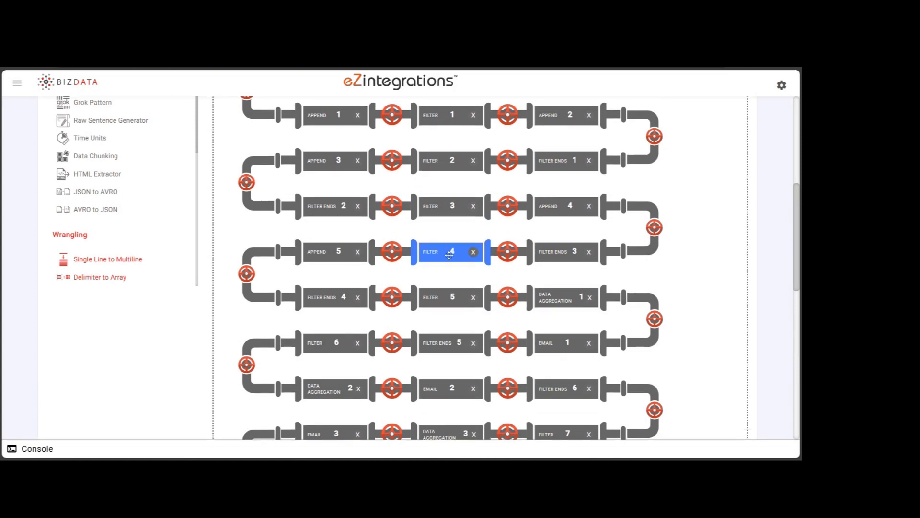
scroll(445, 211, "down", 1)
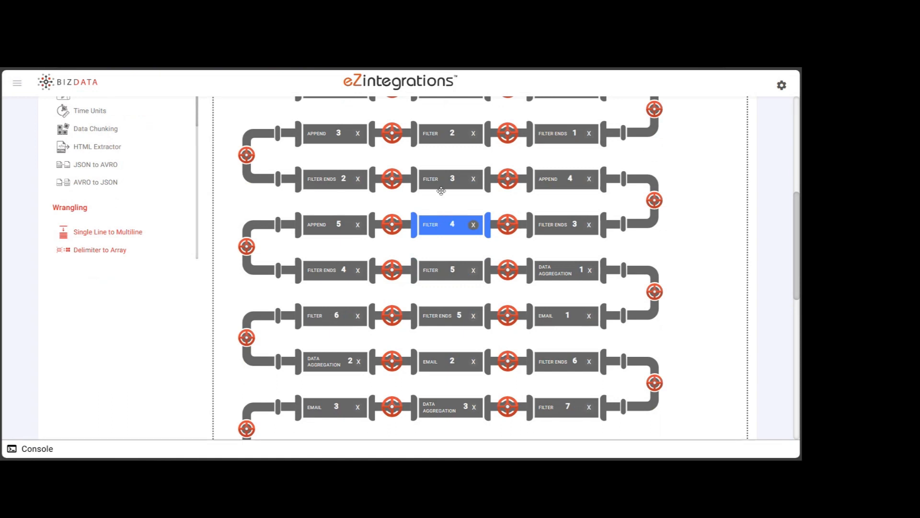
scroll(436, 256, "down", 1)
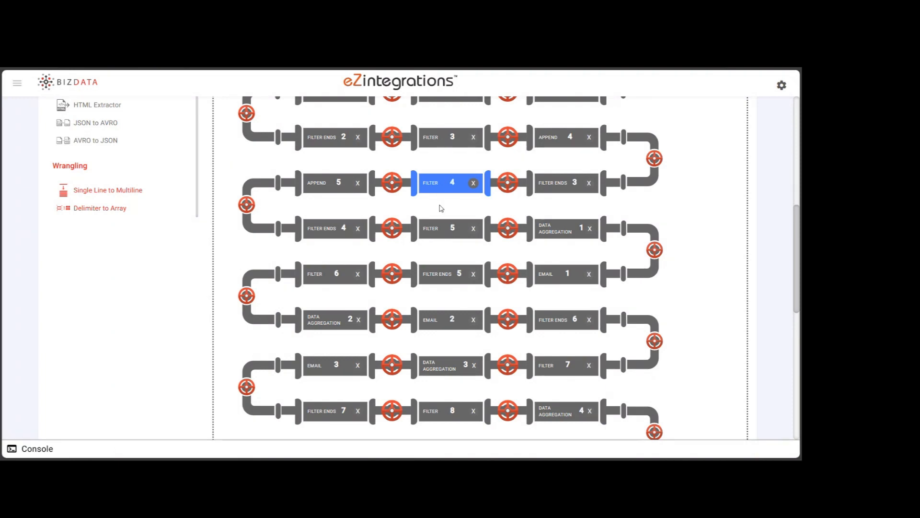
scroll(442, 208, "down", 1)
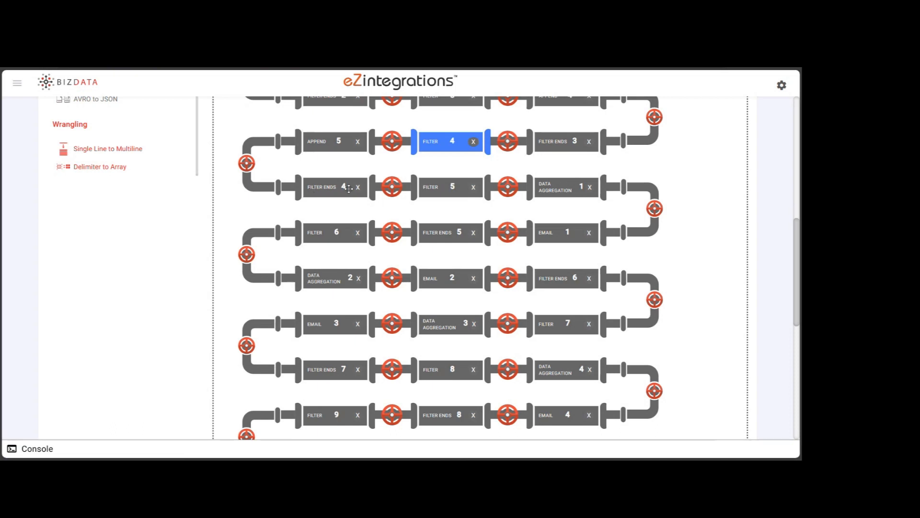
left_click(434, 192)
scroll(435, 192, "down", 3)
scroll(434, 193, "down", 5)
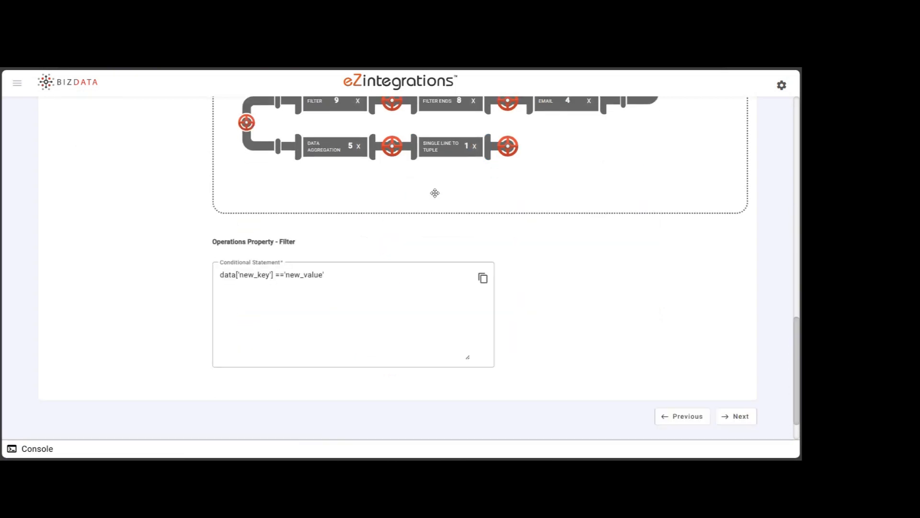
double_click(289, 271)
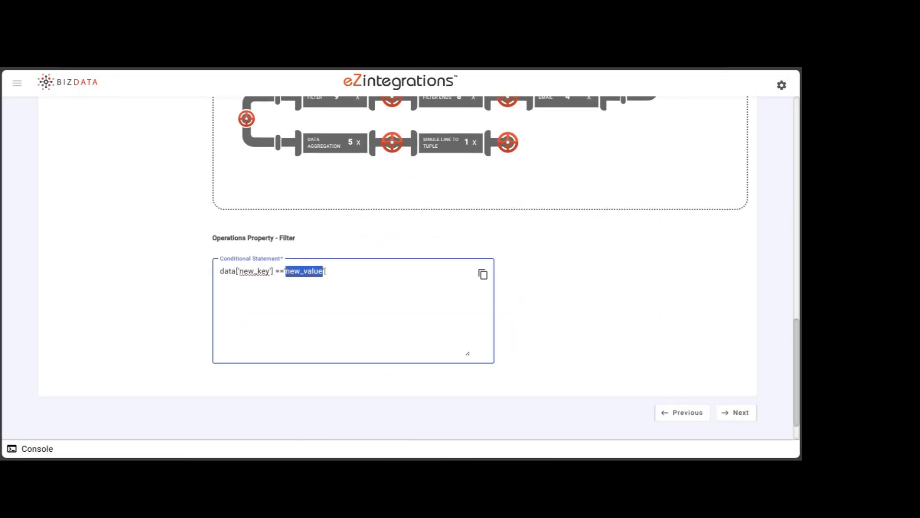
left_click(331, 271)
scroll(333, 272, "up", 4)
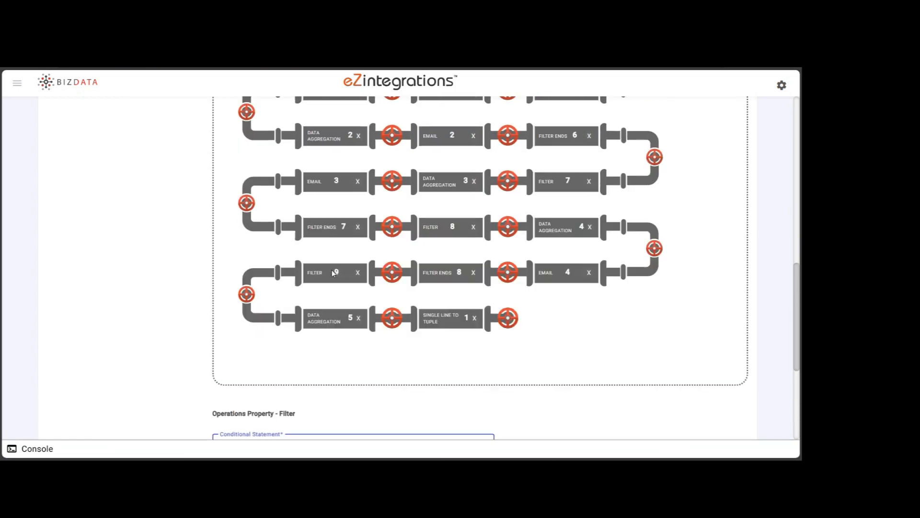
- Trace the filter sequence by selecting the Filter Ends 4, Filter 4 and Filter 5 operations in turn
scroll(332, 272, "up", 3)
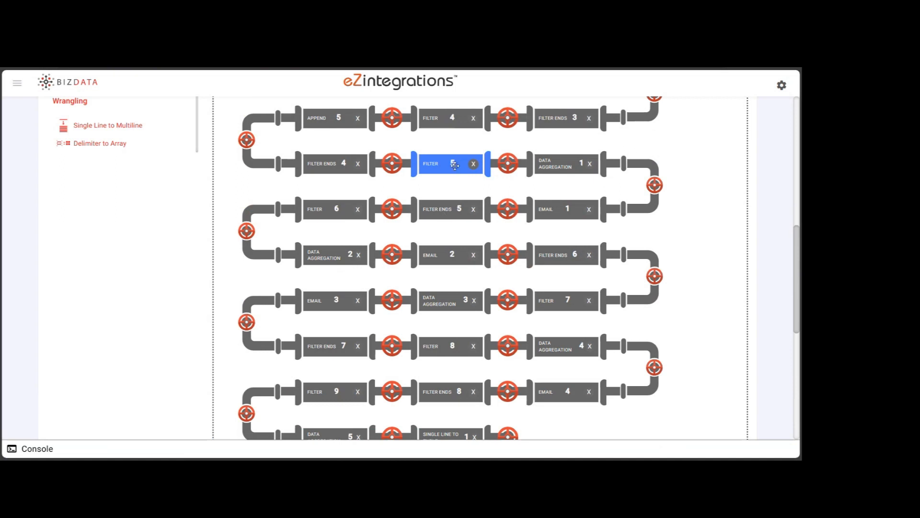
left_click(320, 165)
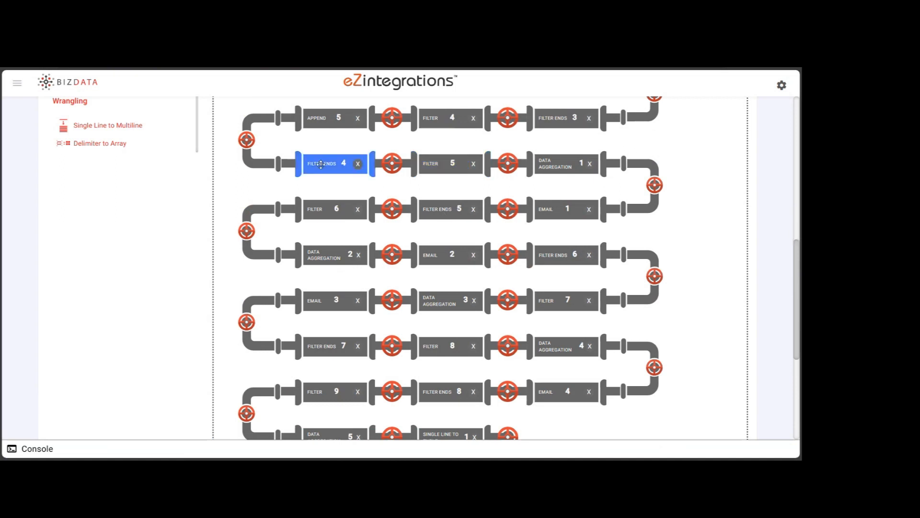
left_click(440, 120)
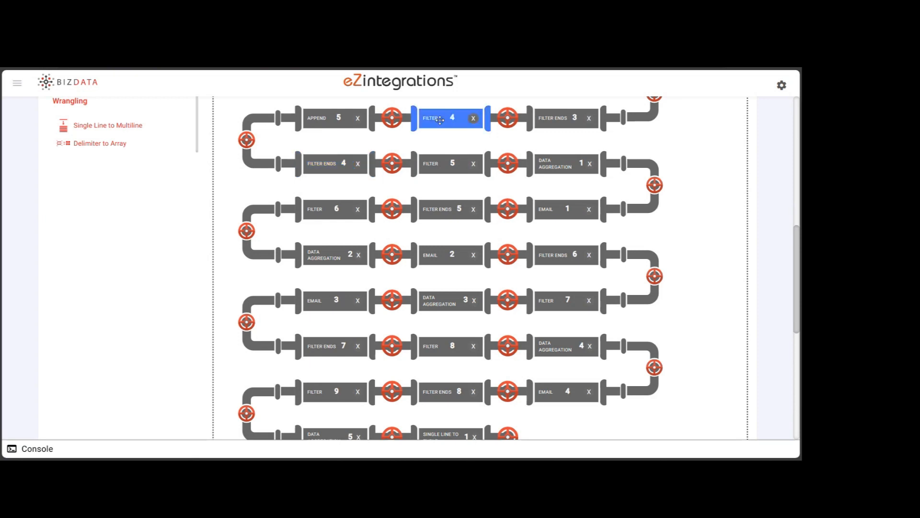
left_click(438, 158)
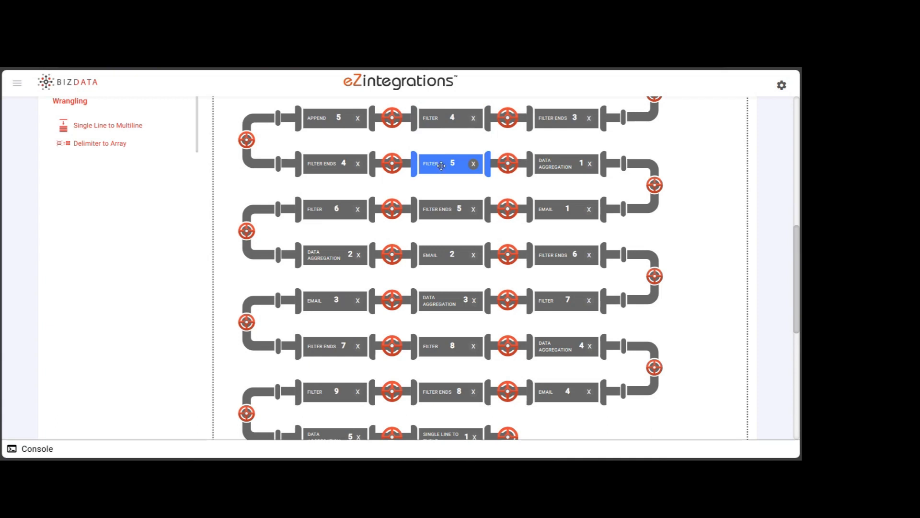
- Open the Data Aggregation 1 operation and examine its Groupby Key and Array Key
left_click(556, 166)
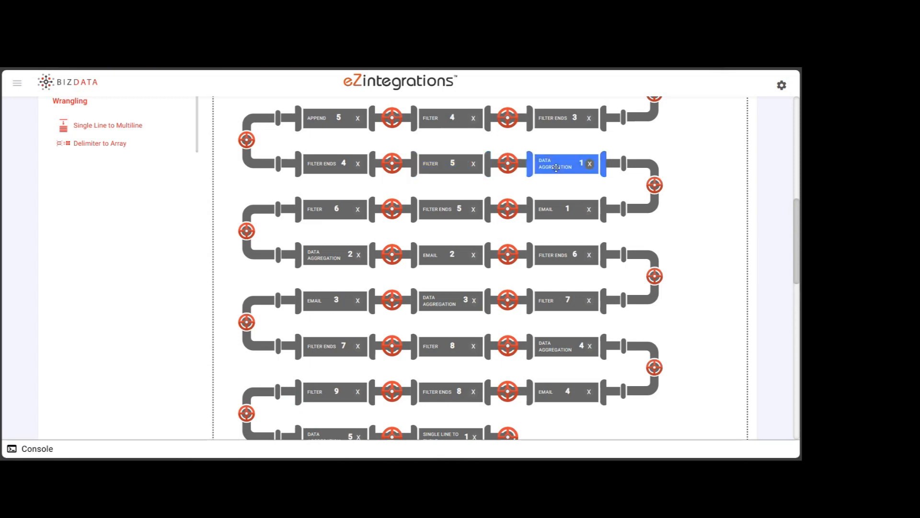
scroll(556, 175, "down", 10)
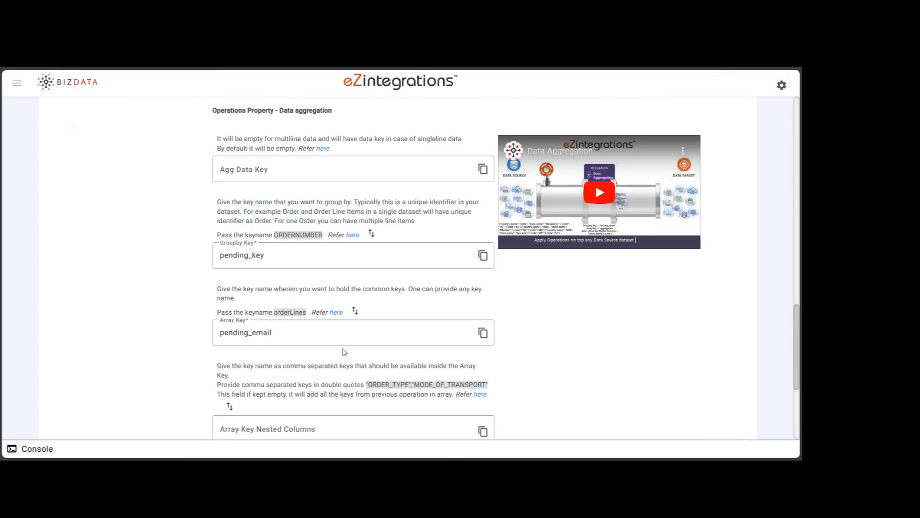
left_click(259, 265)
double_click(259, 265)
left_click(248, 331)
double_click(248, 331)
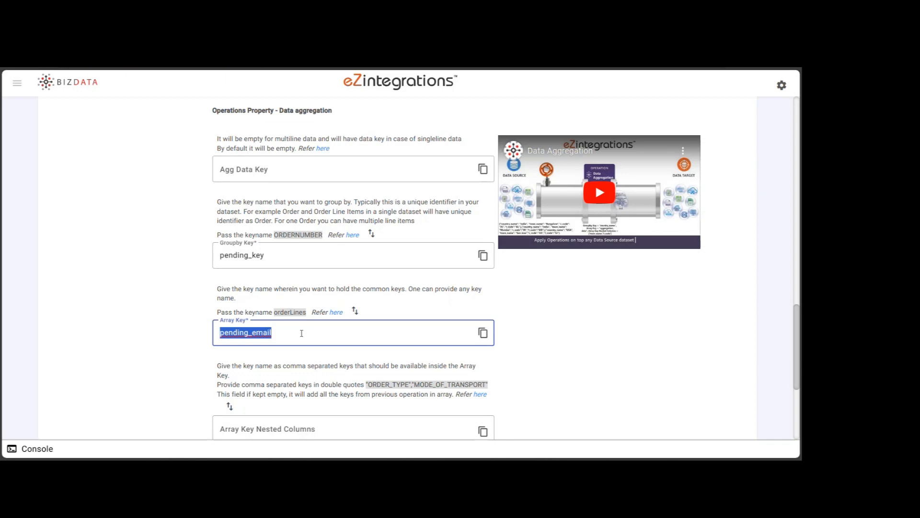
- Open the Email 1 operation and review its recipient, subject, source key and body settings
scroll(325, 318, "up", 10)
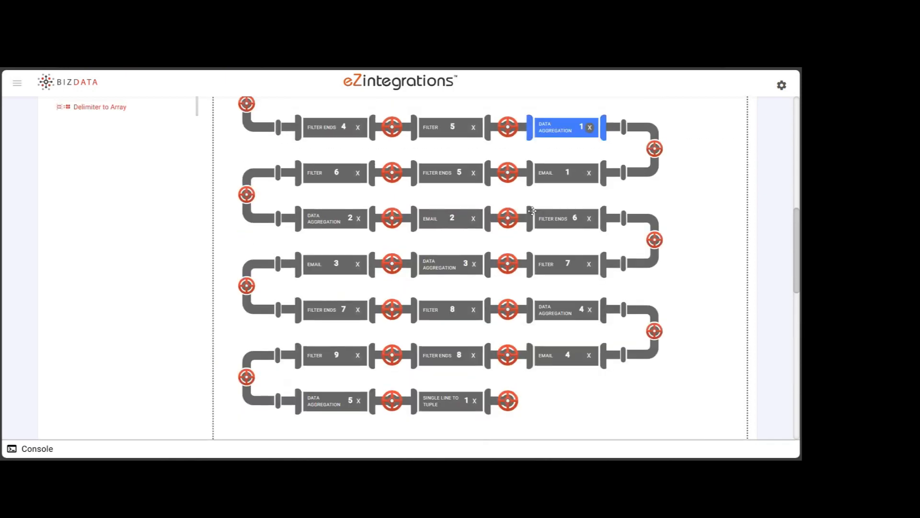
left_click(556, 171)
scroll(556, 173, "down", 5)
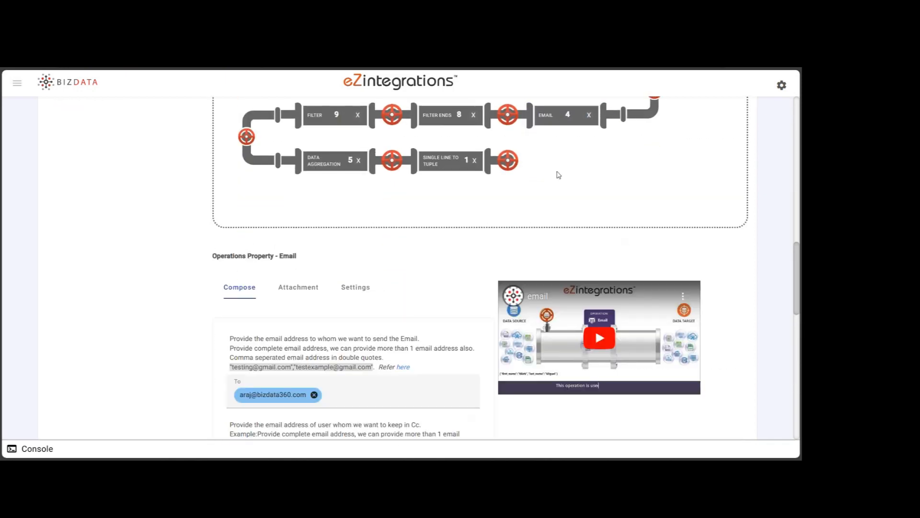
scroll(353, 324, "down", 4)
scroll(353, 324, "down", 6)
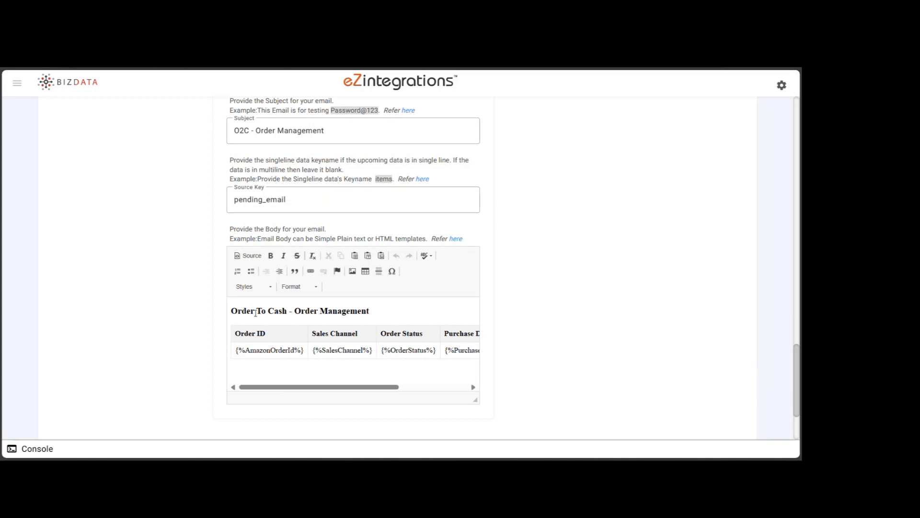
- Inspect the HTML source of the Email 1 body, return to the formatted view and check the order table's columns
left_click(248, 256)
scroll(348, 332, "down", 5)
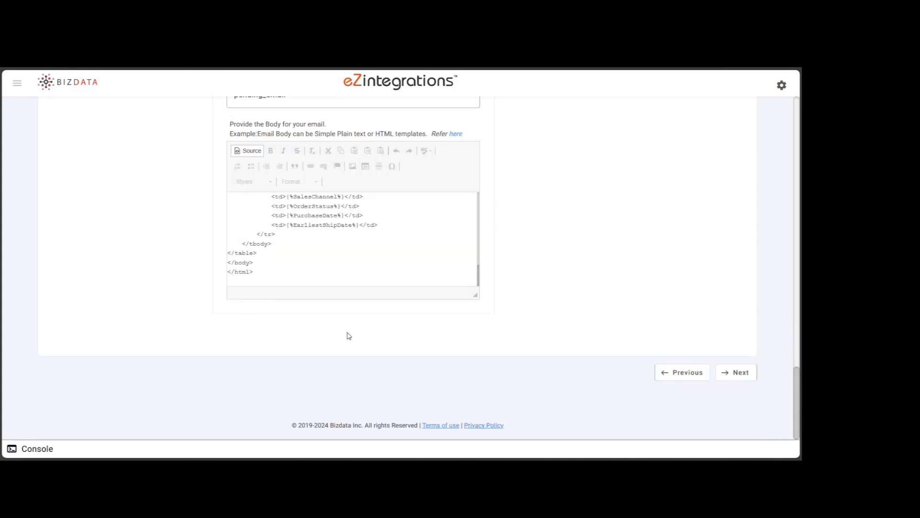
scroll(248, 364, "up", 5)
left_click(249, 380)
scroll(292, 356, "down", 5)
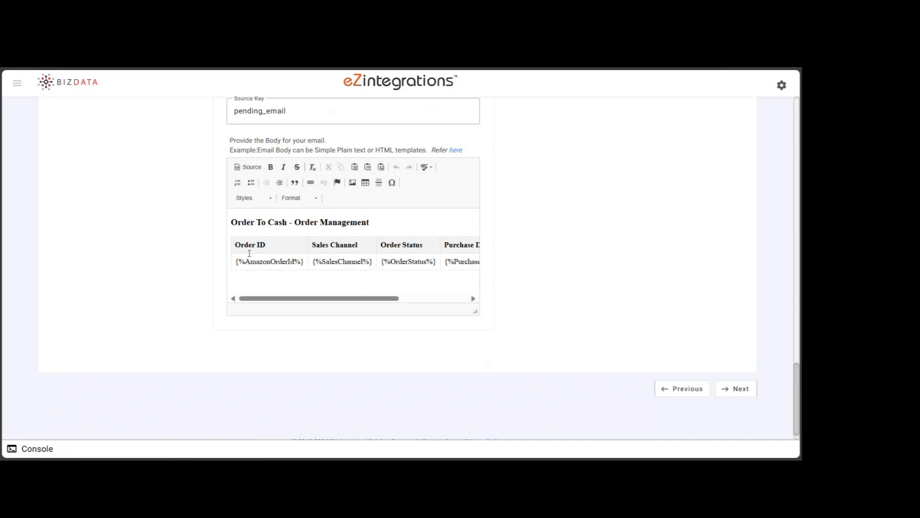
left_click_drag(349, 298, 293, 292)
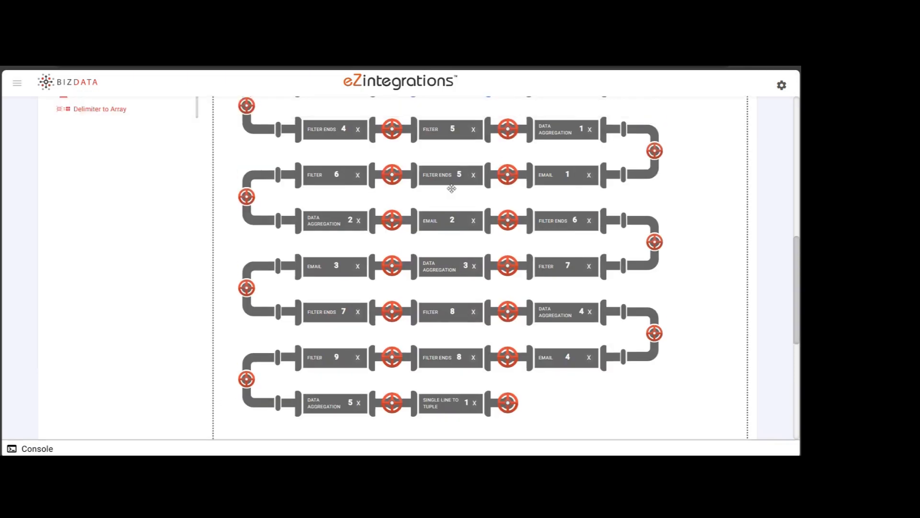
- Look over the order of the filter, append, aggregation and email operations in the pipeline around Filter 4
scroll(442, 300, "up", 4)
scroll(442, 303, "down", 2)
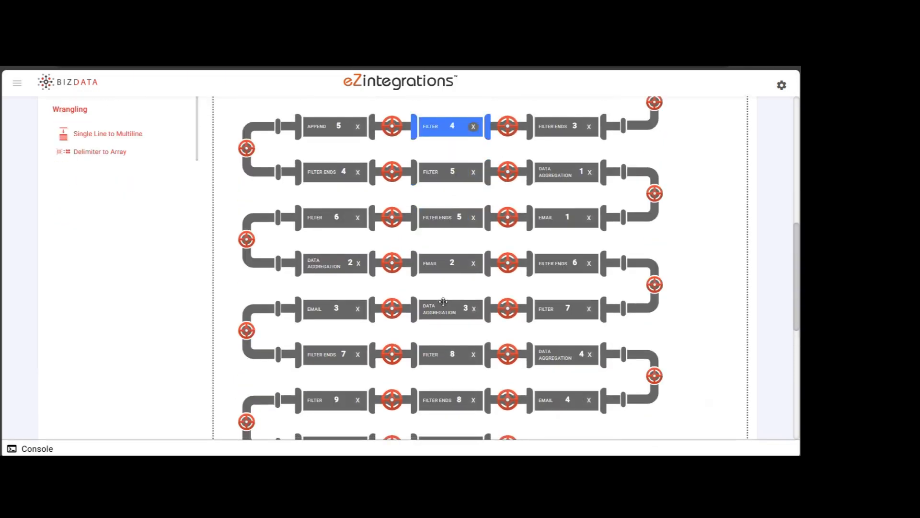
scroll(448, 202, "down", 1)
scroll(450, 189, "up", 3)
scroll(450, 189, "up", 1)
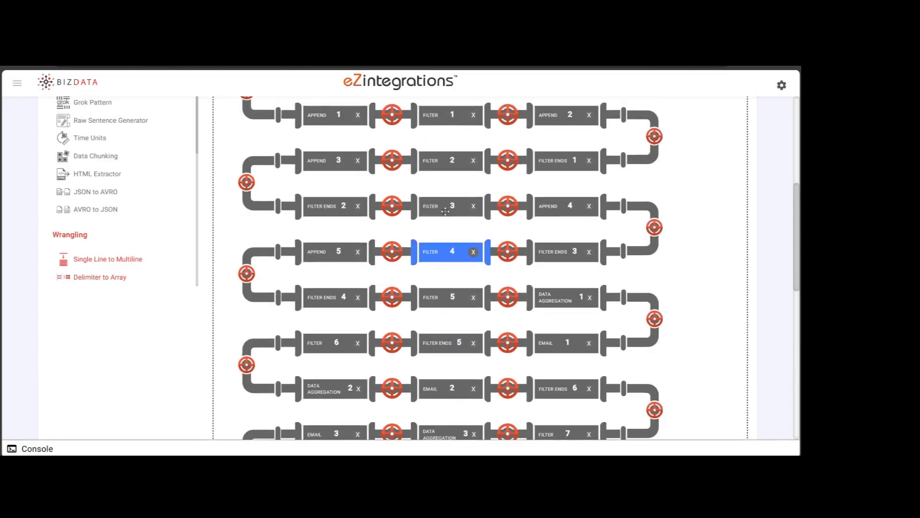
scroll(440, 213, "down", 1)
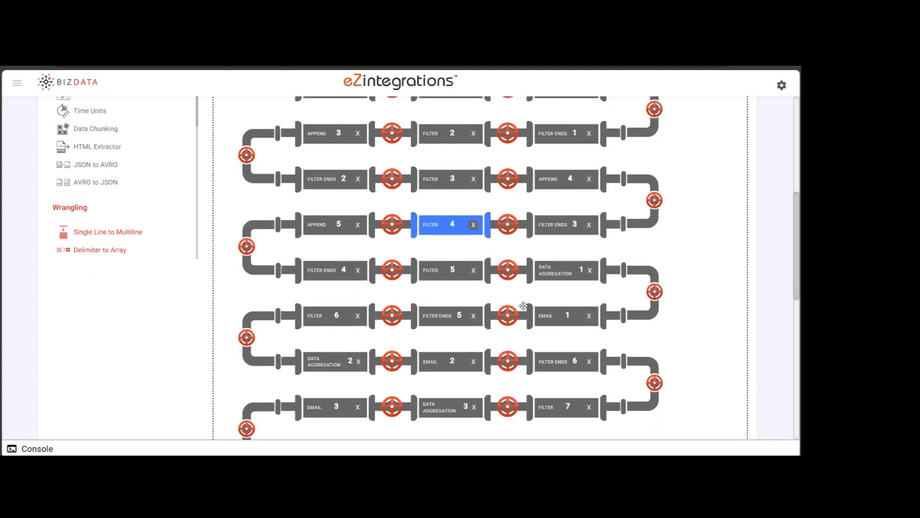
scroll(487, 287, "down", 1)
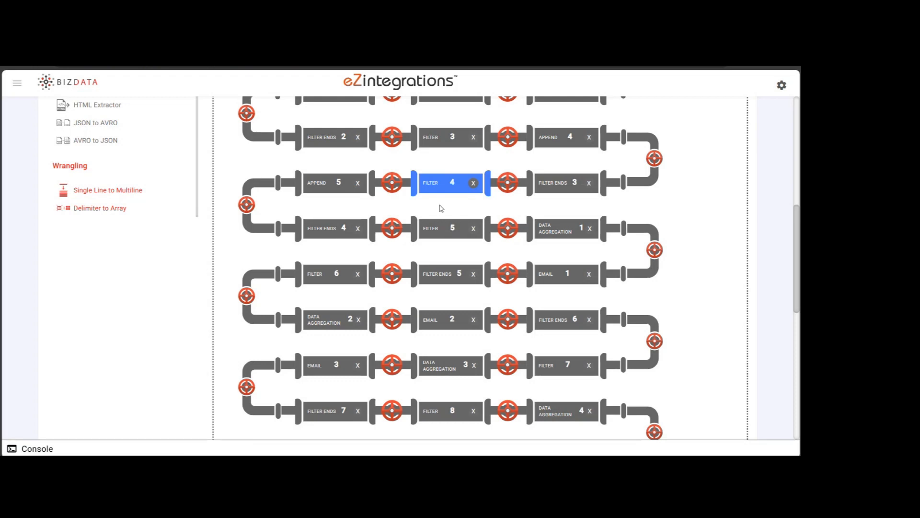
scroll(441, 208, "down", 1)
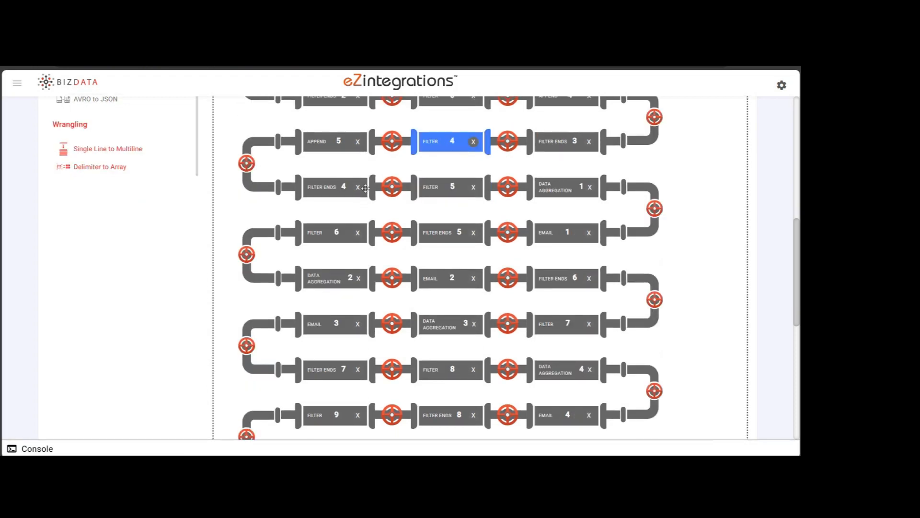
- Reopen the Filter 5 operation and review the new_key condition in its Conditional Statement again
left_click(435, 193)
scroll(435, 192, "down", 7)
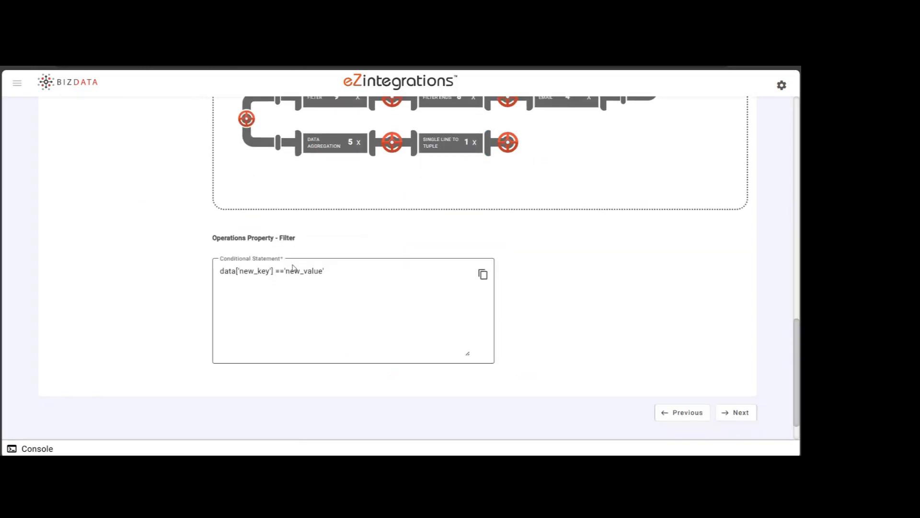
double_click(289, 270)
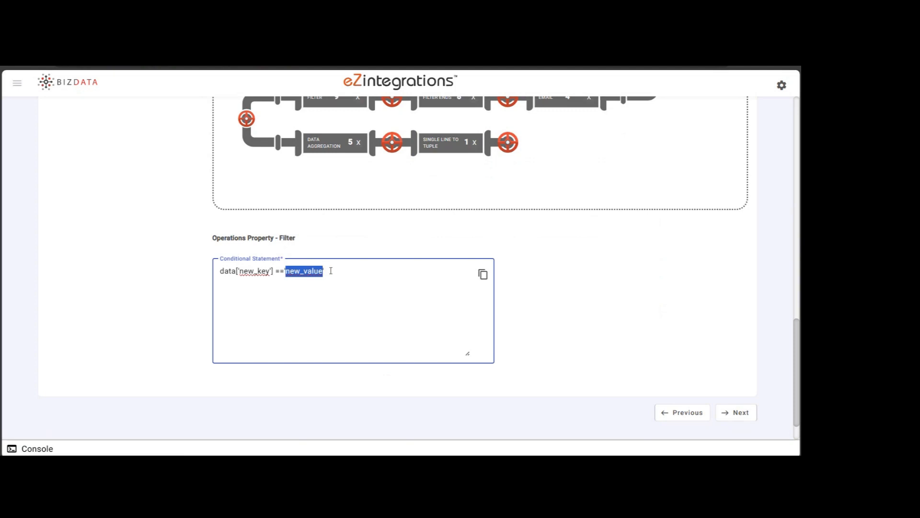
left_click(330, 271)
scroll(332, 272, "up", 4)
- Retrace the filter sequence by selecting Filter Ends 4, Filter 4 and Filter 5 again
scroll(334, 272, "up", 3)
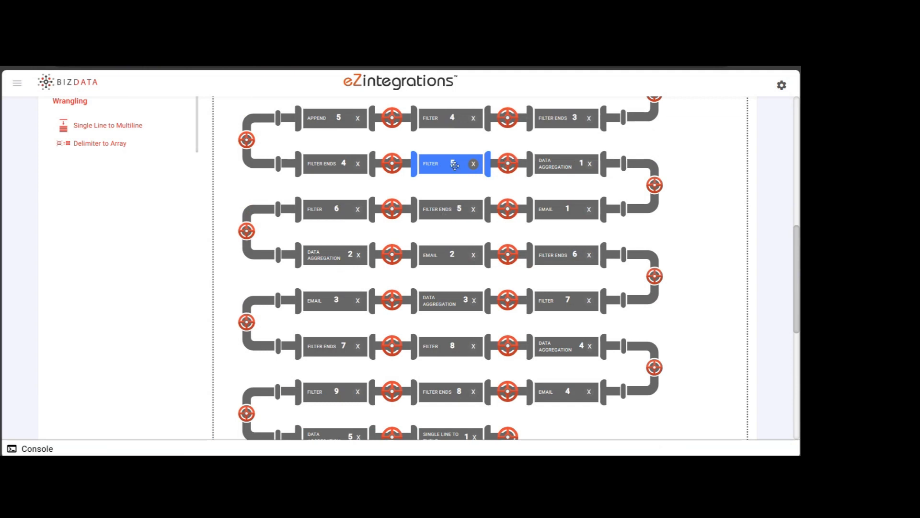
left_click(321, 164)
left_click(440, 120)
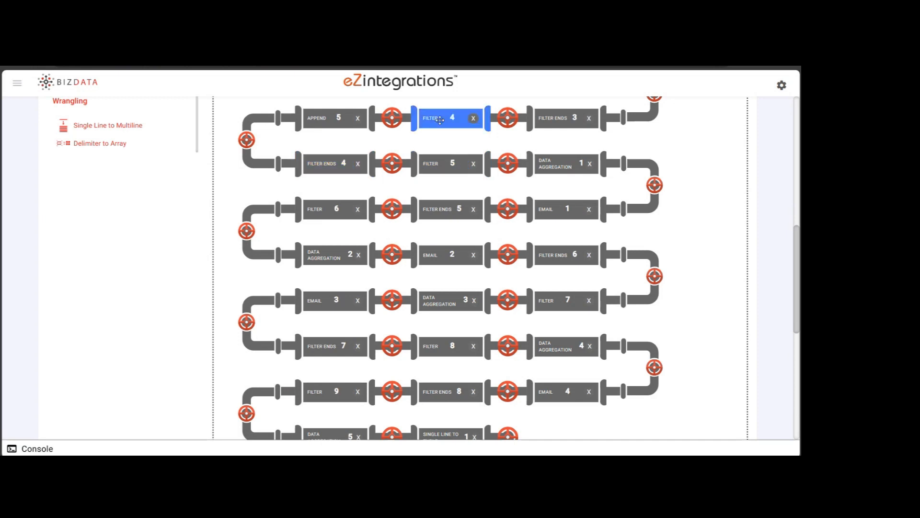
left_click(438, 158)
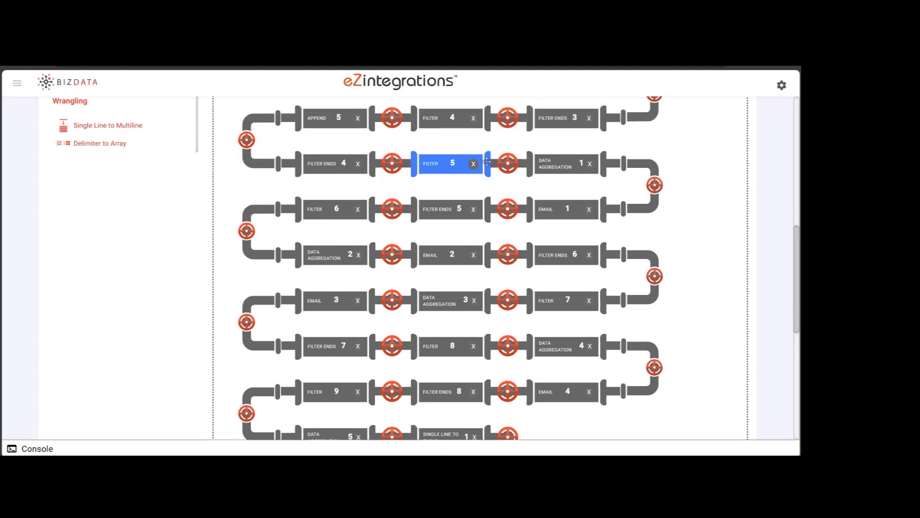
- Reopen the Data Aggregation 1 operation and review its Groupby Key and Array Key again
left_click(557, 172)
scroll(343, 352, "down", 10)
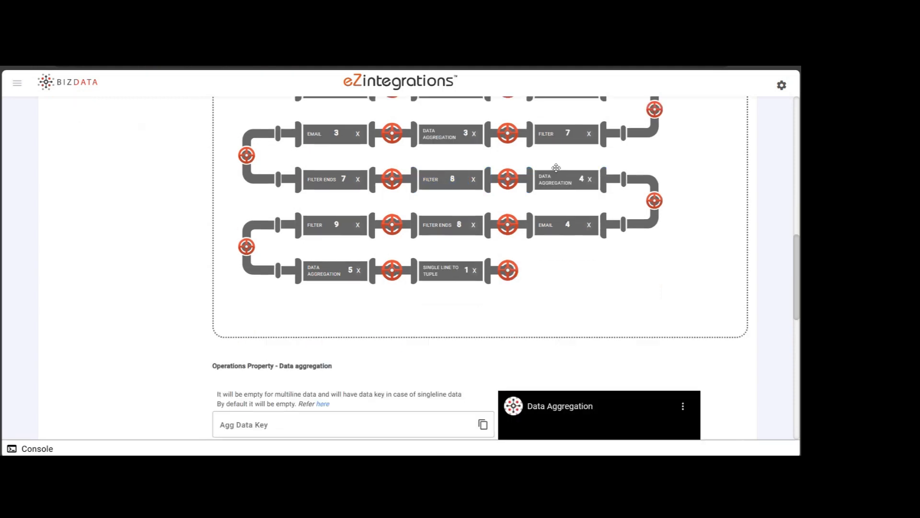
left_click(260, 263)
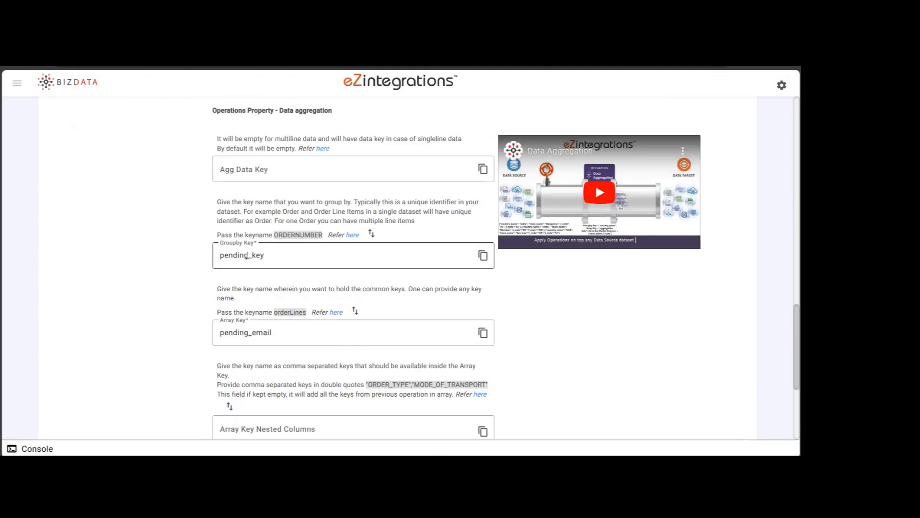
double_click(260, 264)
left_click(248, 331)
double_click(248, 330)
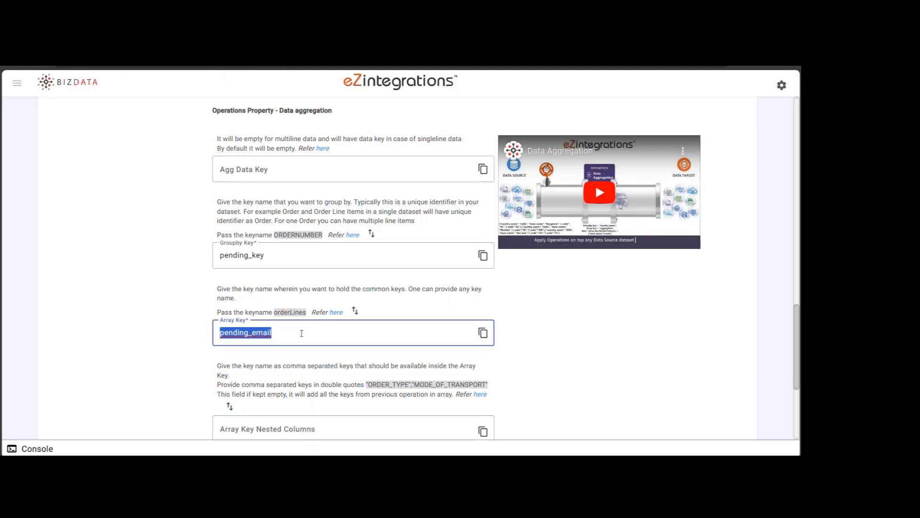
- Open the Email 1 operation and review its recipient, Subject, Source Key and Body
scroll(301, 333, "up", 8)
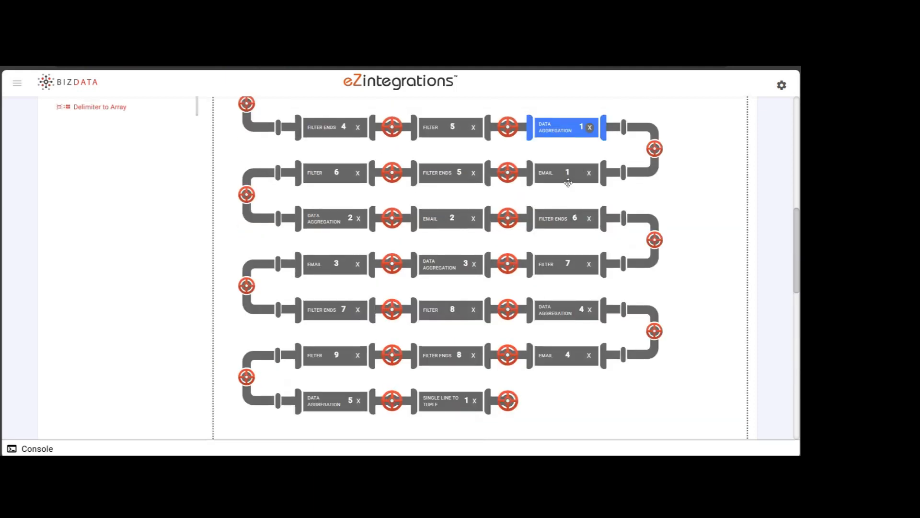
left_click(568, 182)
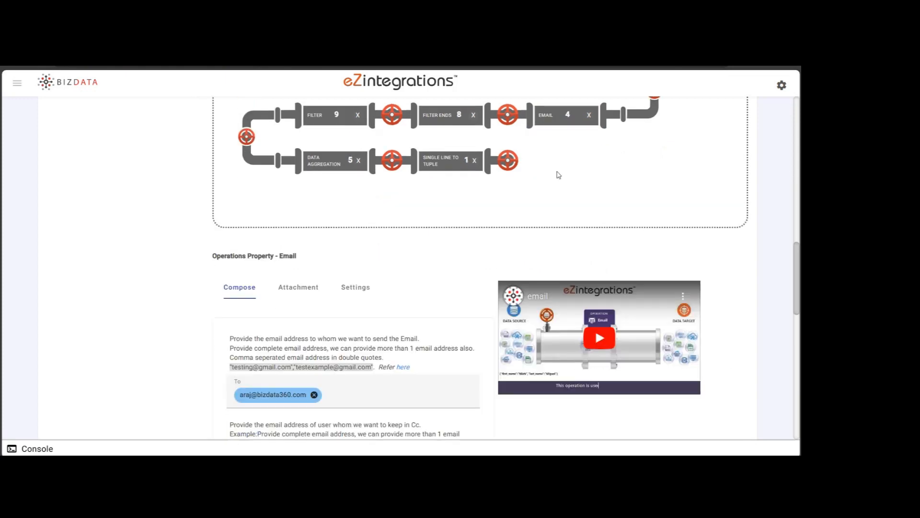
scroll(559, 175, "down", 10)
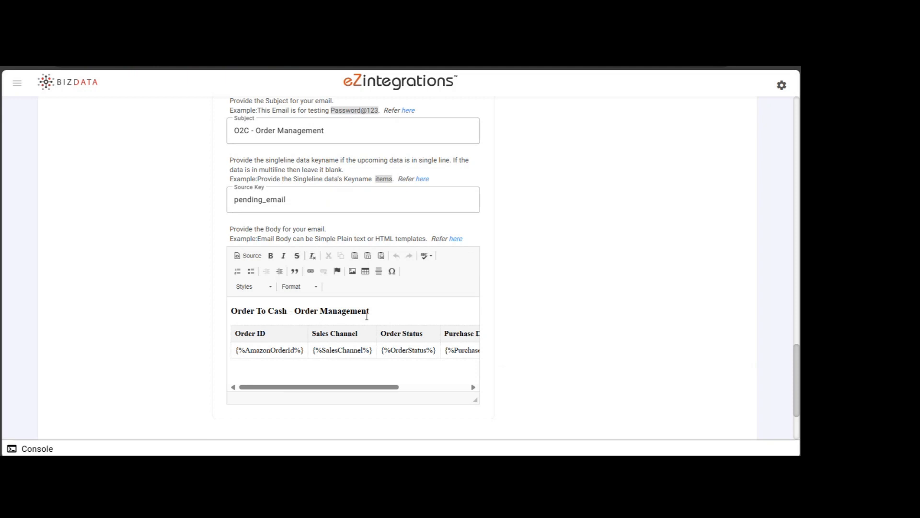
- Inspect the HTML source of the Email 1 body, return to the rendered view and look across its table columns
left_click(249, 256)
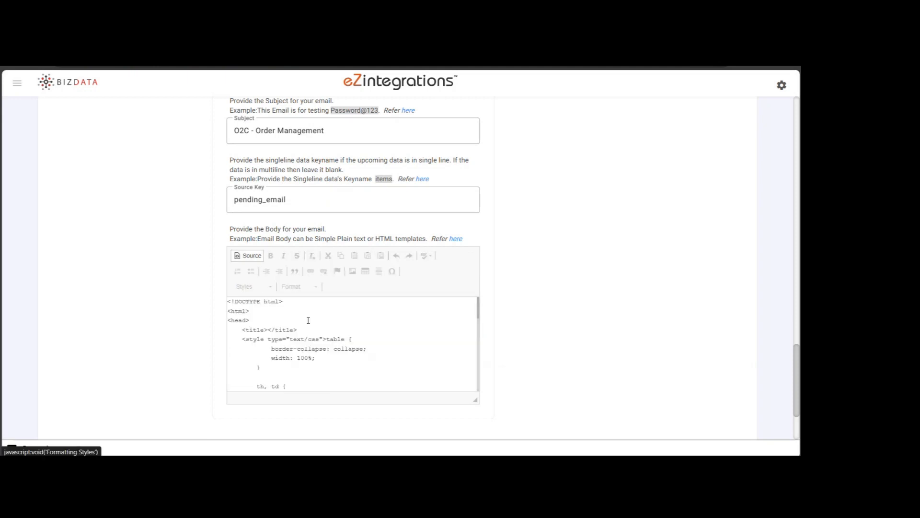
scroll(348, 332, "down", 8)
scroll(249, 364, "up", 10)
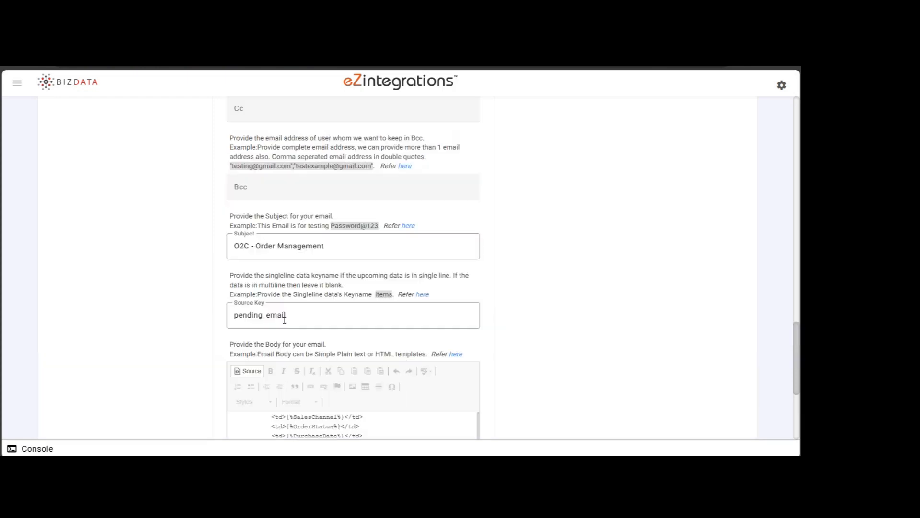
left_click(247, 381)
scroll(248, 233, "down", 5)
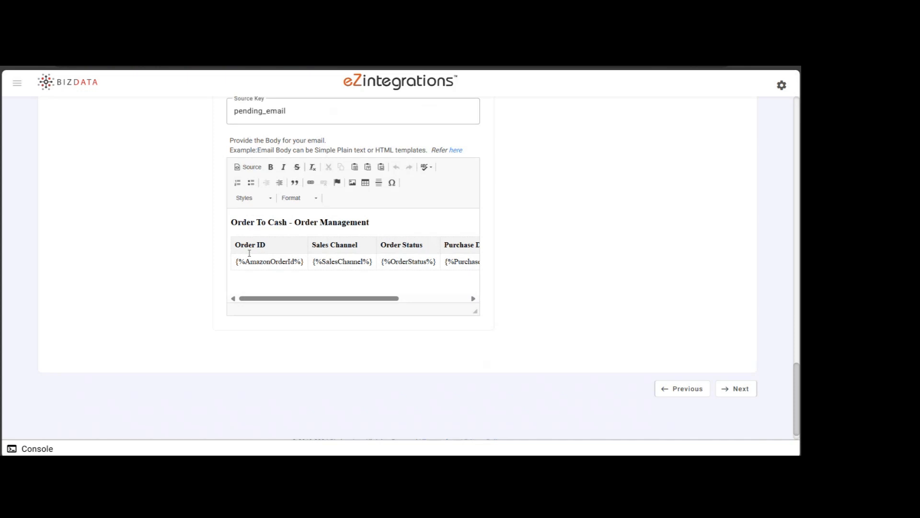
left_click_drag(350, 298, 296, 300)
- Open the Email 2 operation and review its Subject, Source Key and Order Fulfillment body
scroll(530, 234, "up", 15)
scroll(447, 234, "up", 2)
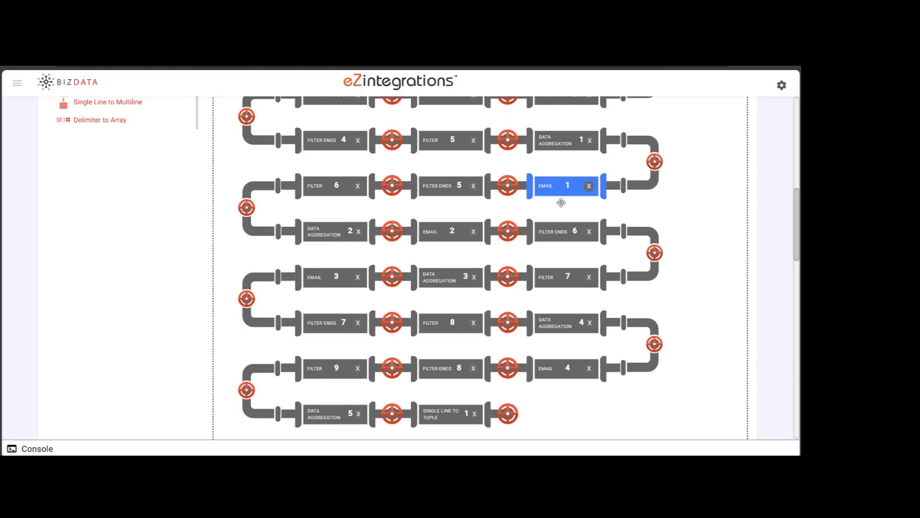
left_click(446, 234)
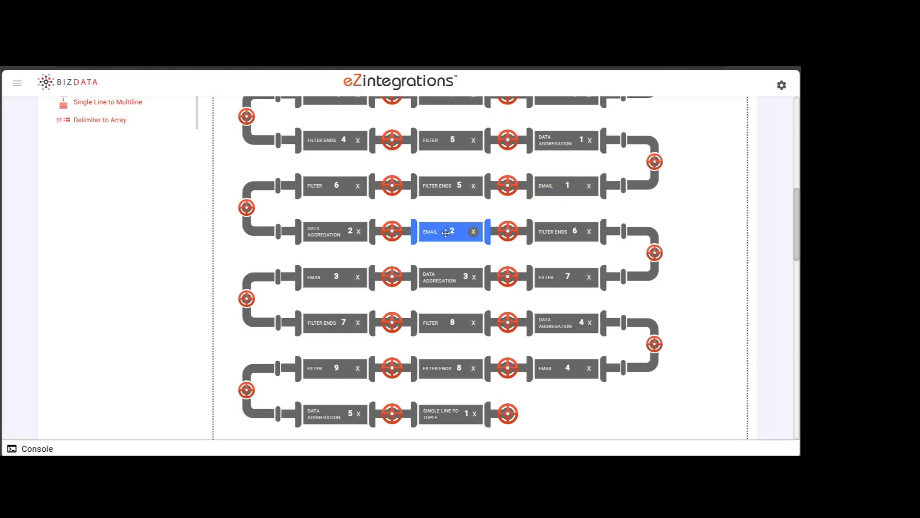
scroll(436, 244, "down", 10)
scroll(413, 297, "down", 4)
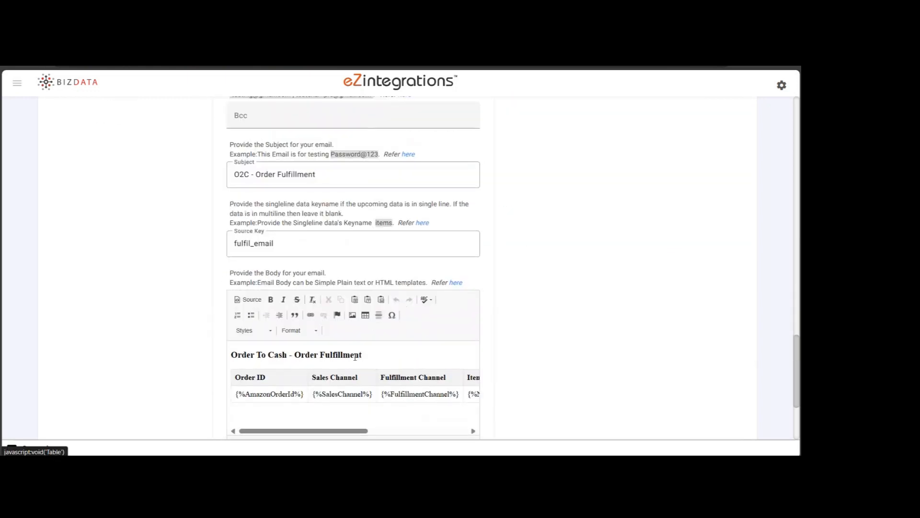
- Reopen the Email 1 operation and review its Source Key and Order Management body again
scroll(550, 235, "up", 1)
scroll(550, 235, "up", 10)
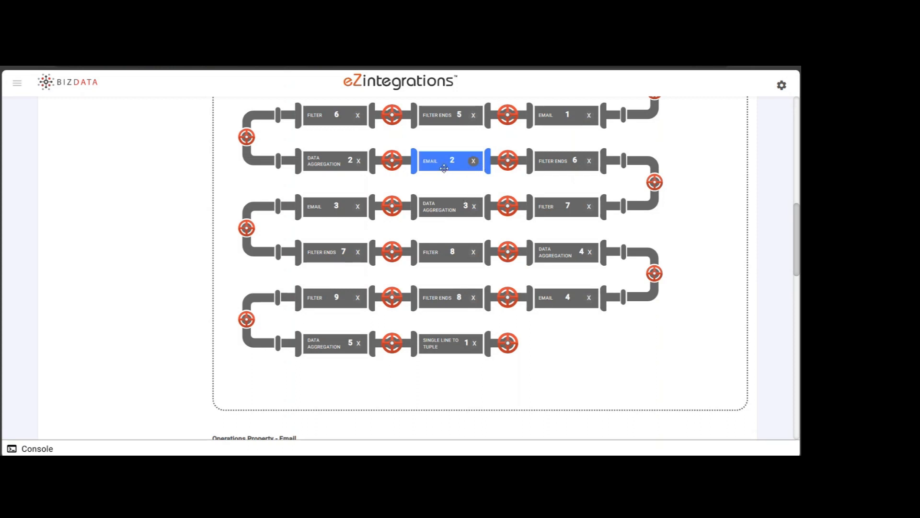
scroll(532, 149, "up", 1)
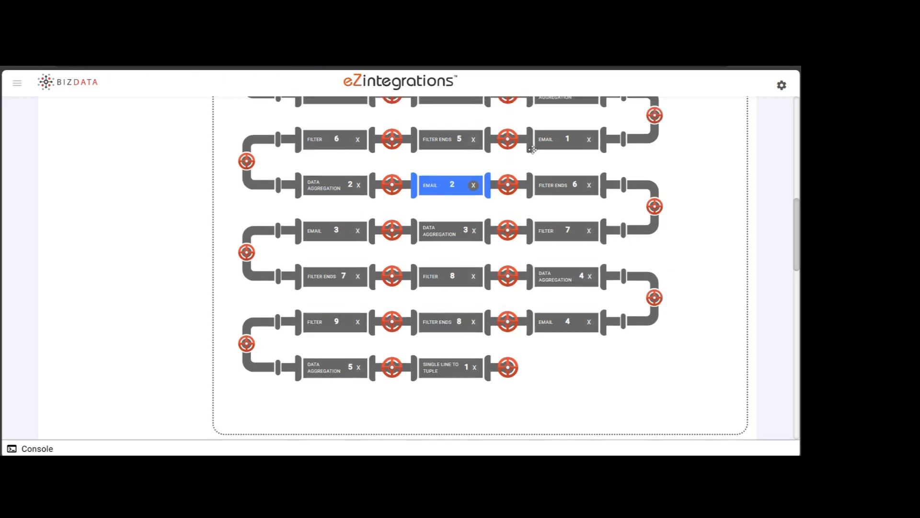
left_click(558, 143)
scroll(537, 182, "down", 5)
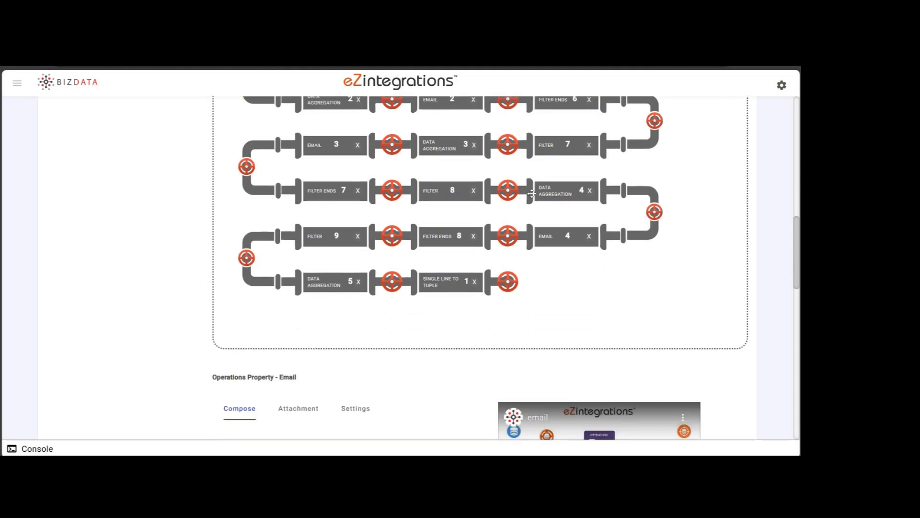
scroll(532, 193, "down", 10)
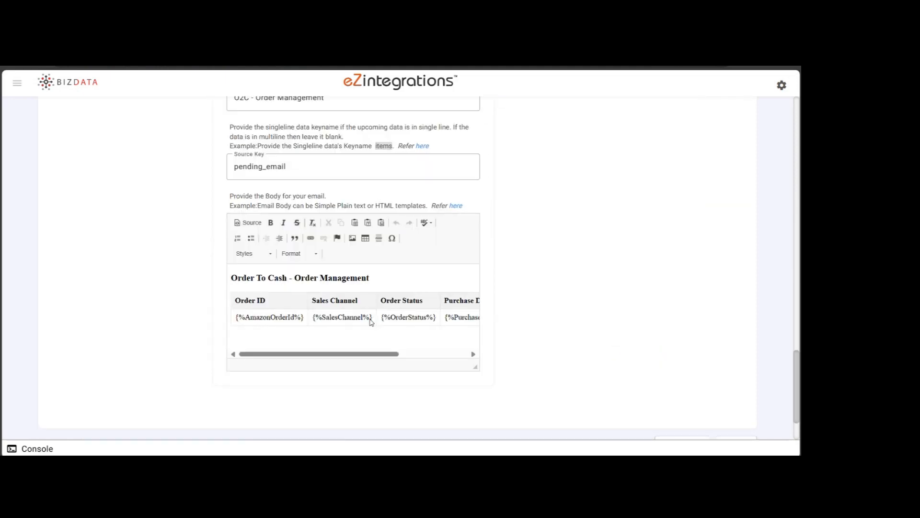
- Return to the Email 2 operation and check its Source Key and fulfillment table once more
scroll(370, 322, "up", 14)
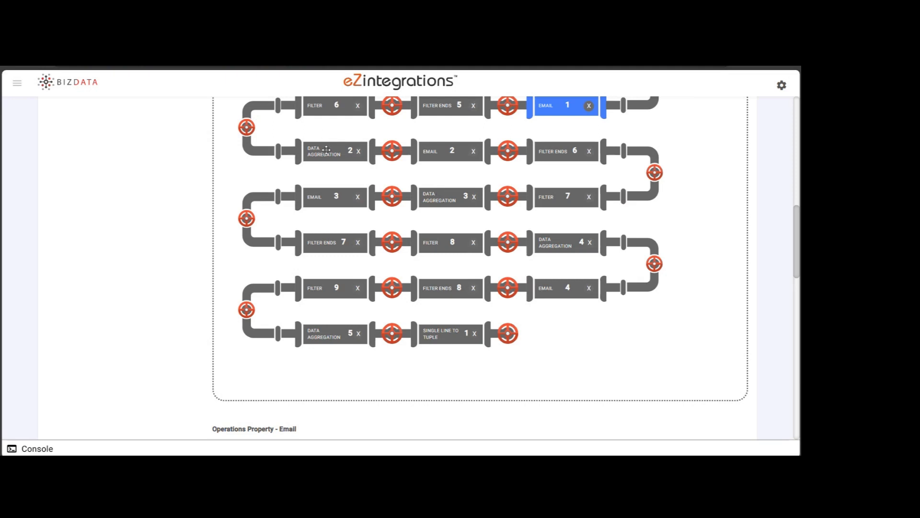
left_click(432, 150)
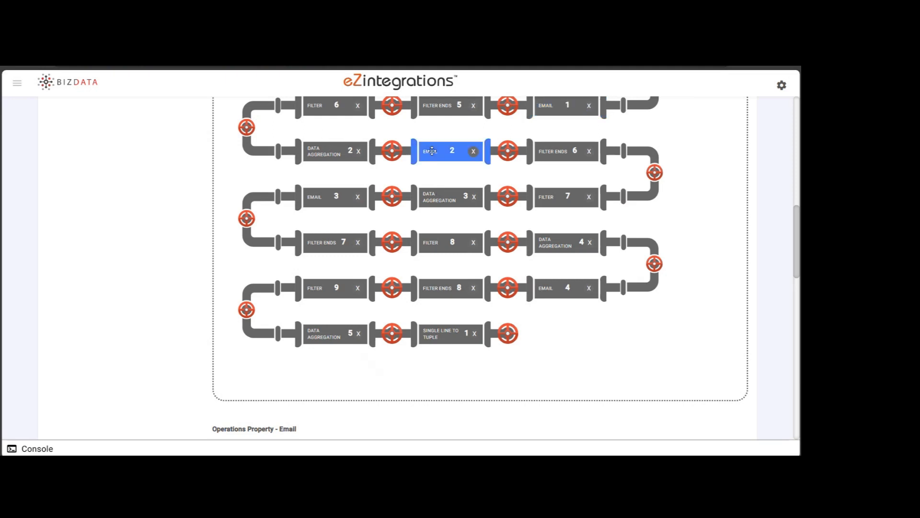
scroll(408, 242, "down", 15)
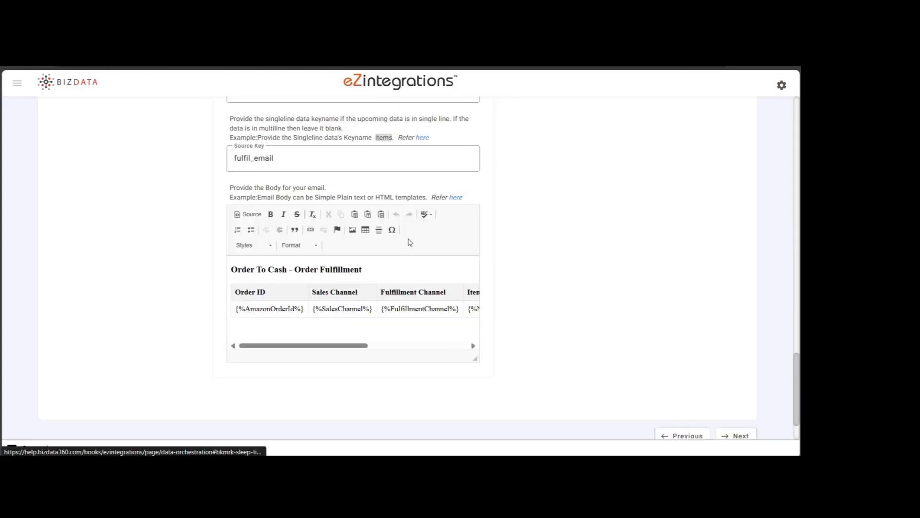
- Open the Email 3 operation and review its Compose settings
scroll(409, 242, "up", 15)
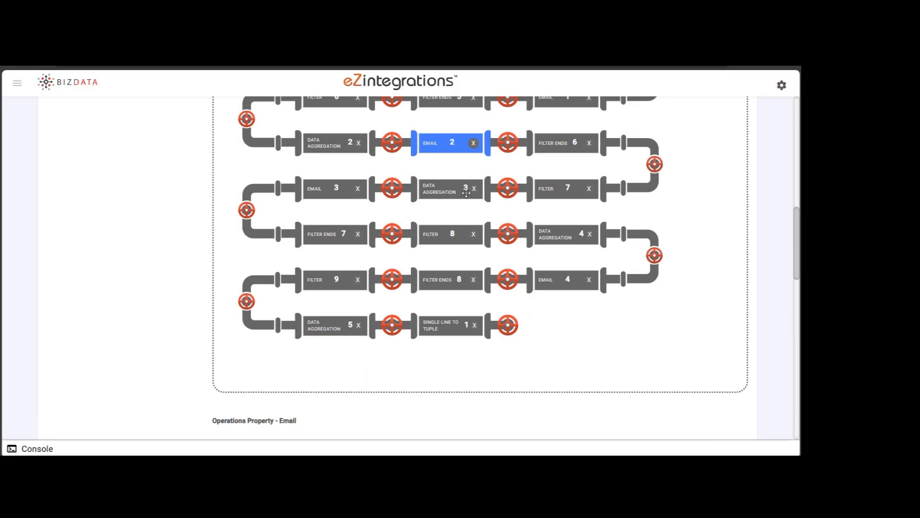
left_click(326, 192)
scroll(322, 192, "down", 10)
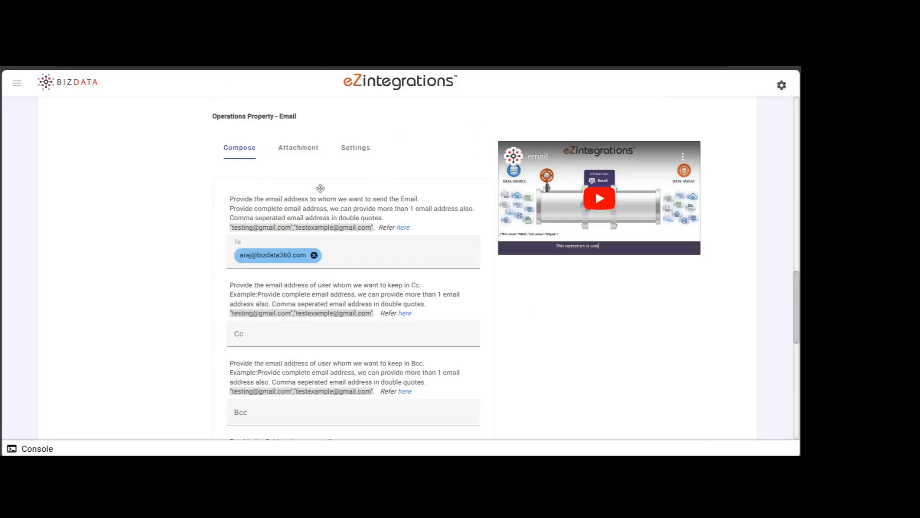
scroll(322, 191, "down", 2)
- Open the Email 4 operation and review its Subject, Source Key and Payment and Invoicing body
scroll(335, 182, "up", 10)
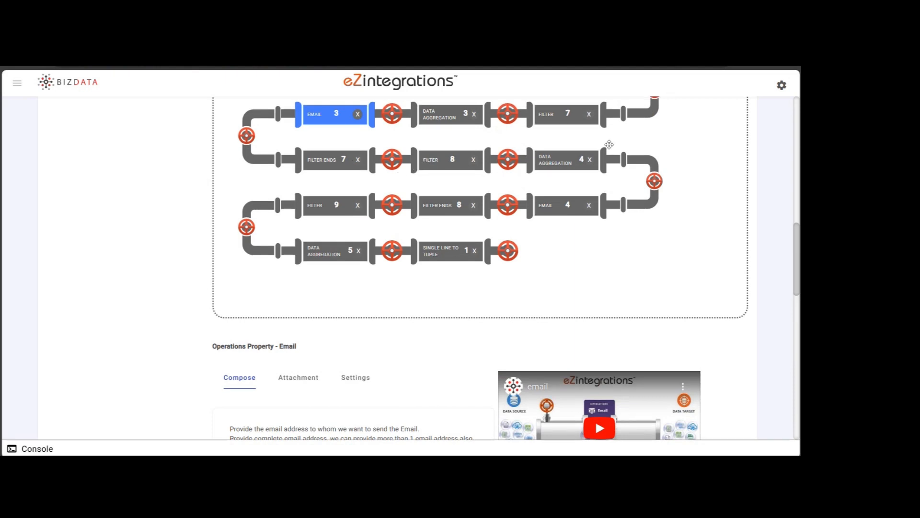
left_click(549, 205)
scroll(552, 206, "down", 10)
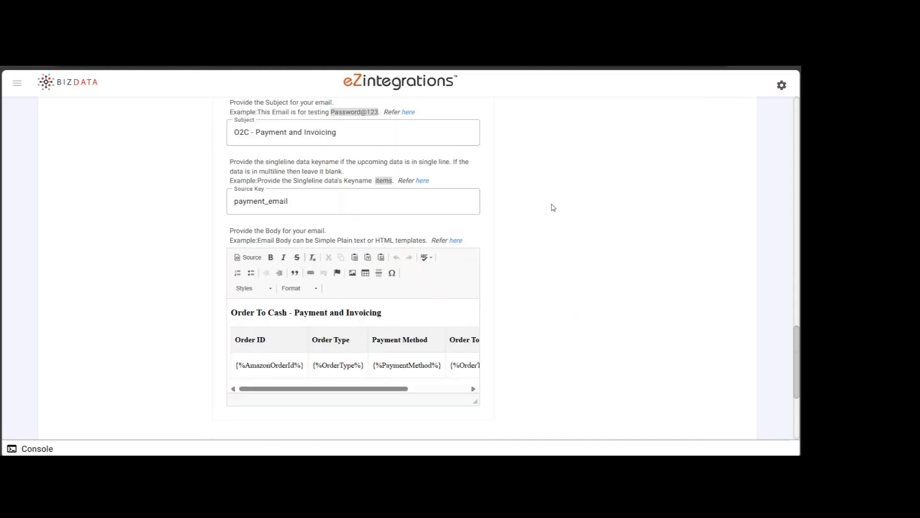
scroll(483, 252, "up", 10)
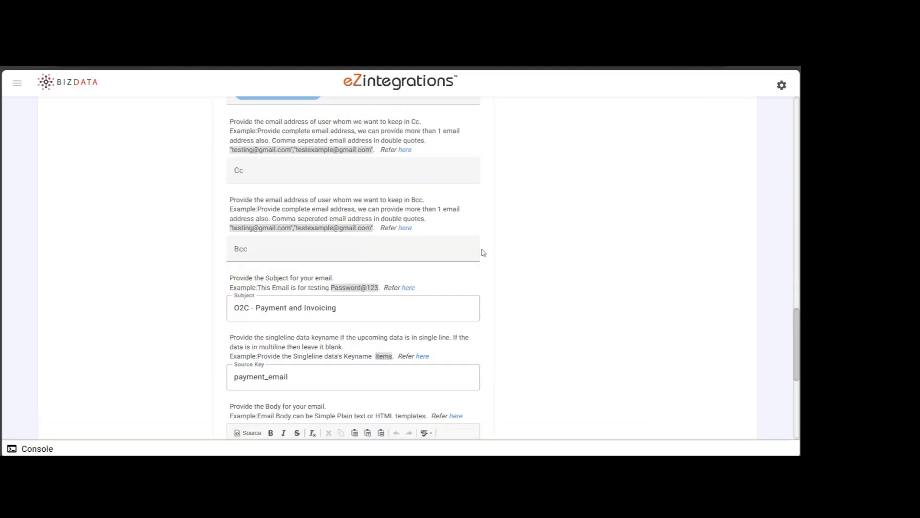
scroll(480, 207, "up", 3)
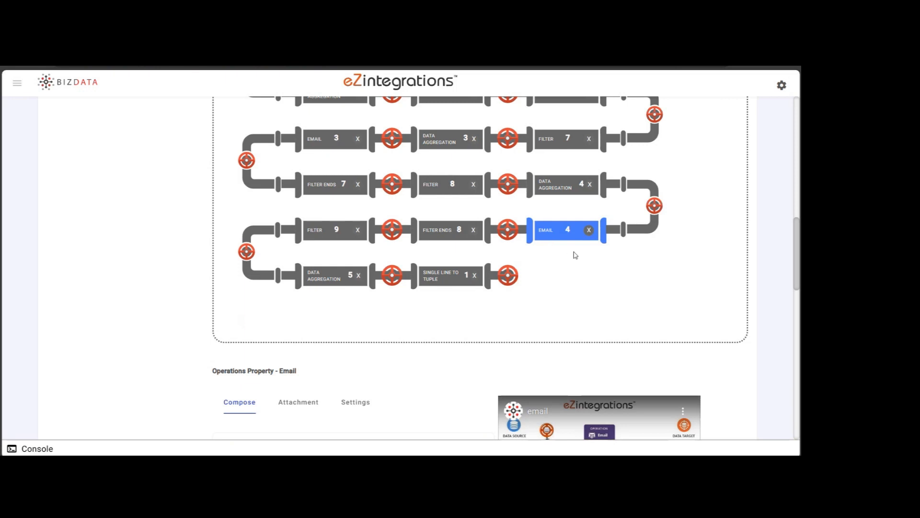
- Search the operations list for "data" and locate the Database operation under Orchestration
scroll(138, 158, "up", 15)
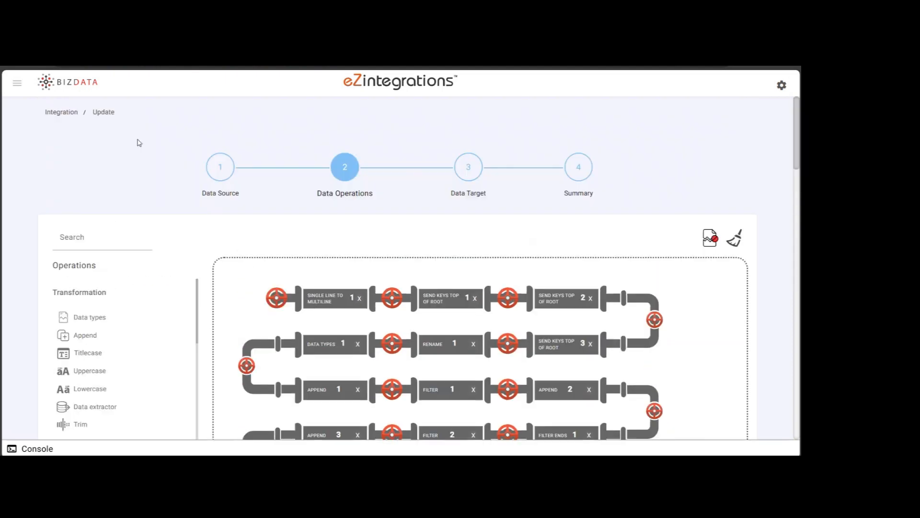
scroll(125, 203, "down", 1)
left_click(113, 216)
type("data")
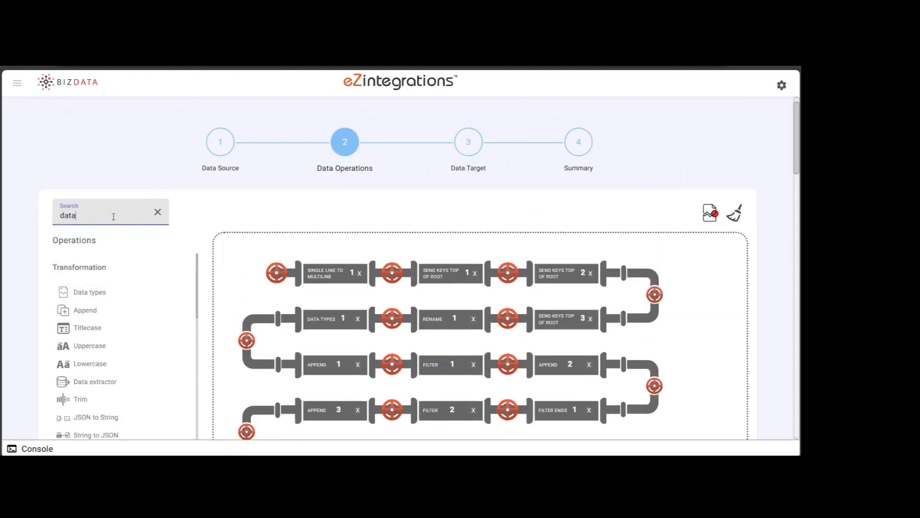
scroll(115, 218, "down", 2)
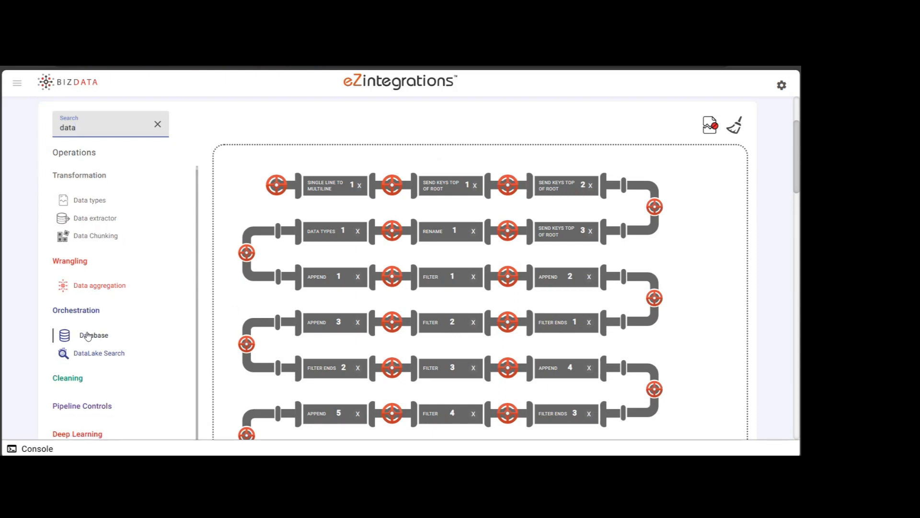
scroll(88, 336, "down", 1)
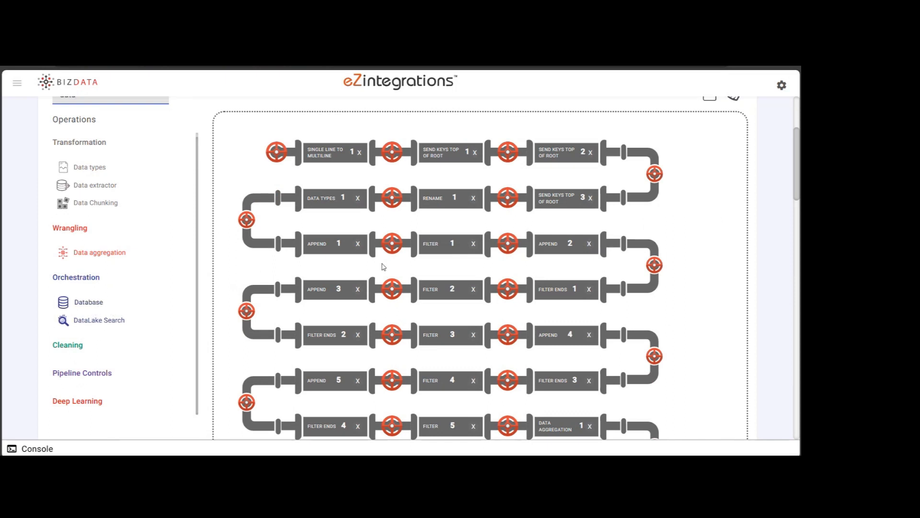
- Look over the rest of the pipeline, then open Filter 9 and review its Conditional Statement
scroll(557, 345, "down", 2)
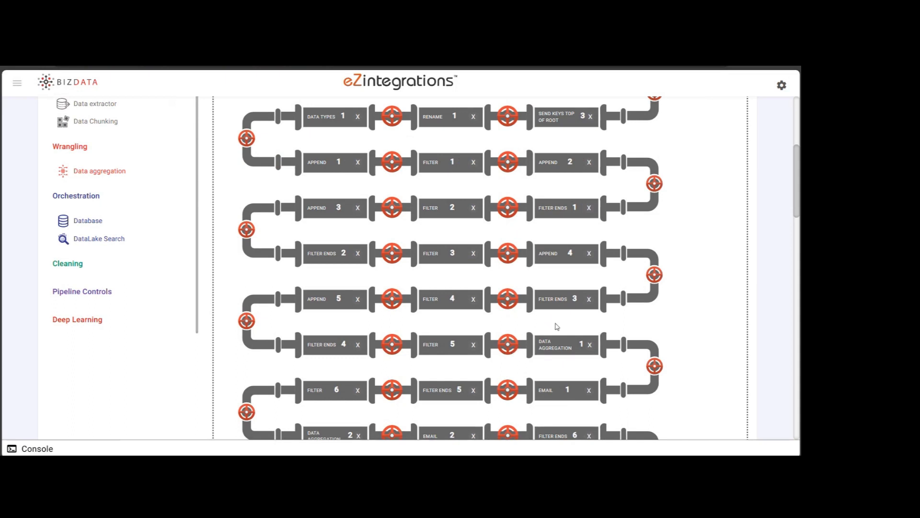
scroll(556, 324, "down", 1)
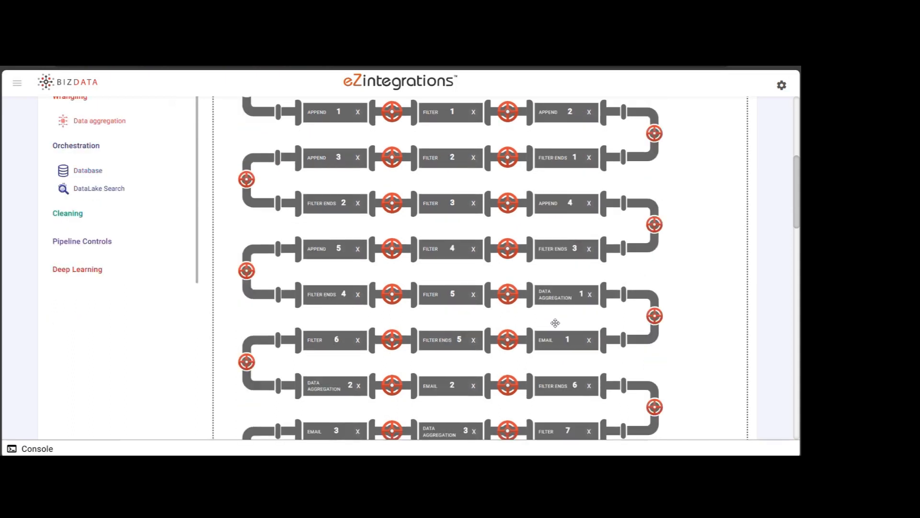
scroll(555, 323, "down", 6)
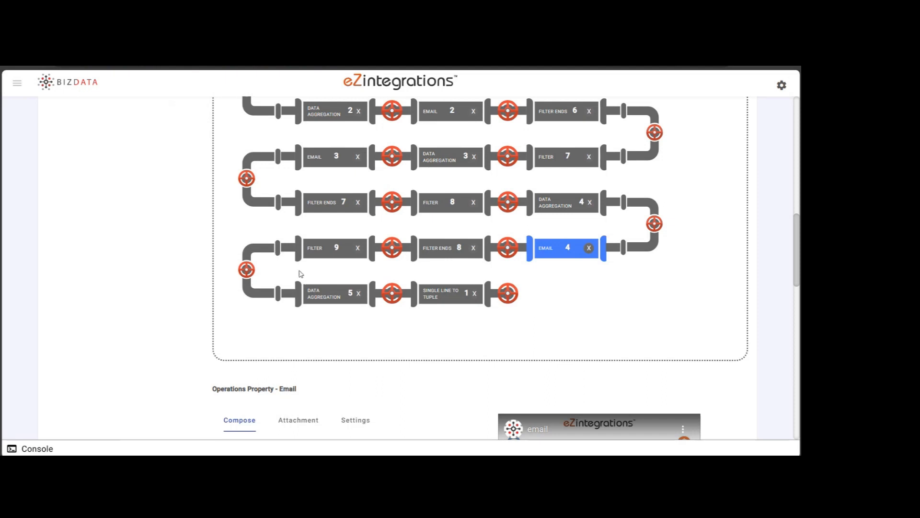
left_click(305, 255)
scroll(315, 287, "down", 4)
scroll(316, 294, "up", 4)
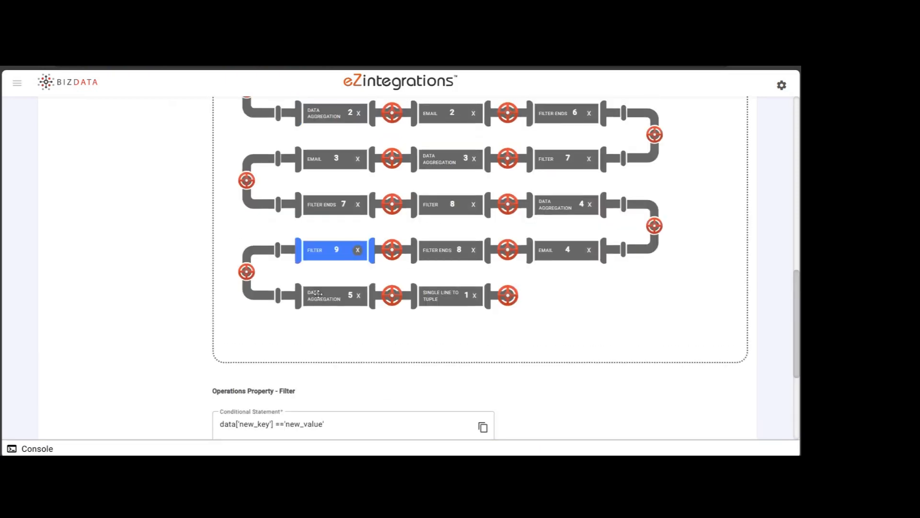
- Open the Data Aggregation 5 operation and review its Groupby Key, Array Key and Array Key Nested Columns
left_click(317, 295)
scroll(317, 294, "down", 4)
scroll(319, 294, "down", 3)
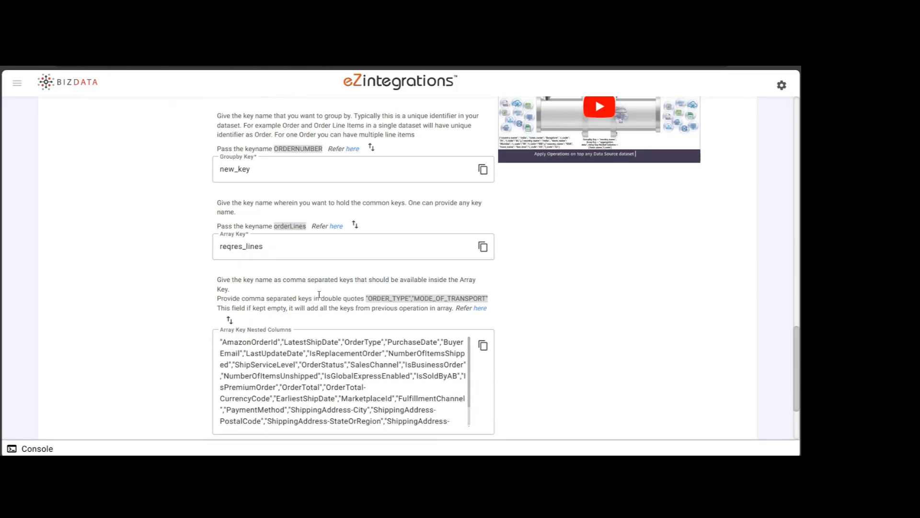
- Open the Single Line to Tuple 1 operation and review its Singleline Key and the keys inside the array
scroll(391, 269, "up", 6)
left_click(442, 235)
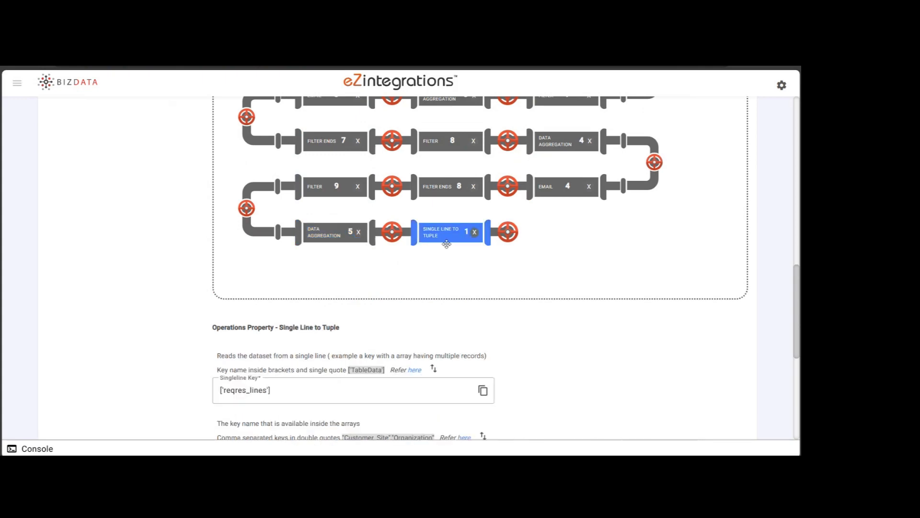
scroll(422, 269, "down", 5)
scroll(420, 271, "up", 3)
- Open the Data Target stage and review the Oracle Database storage details and the SQL Statement
scroll(421, 271, "up", 10)
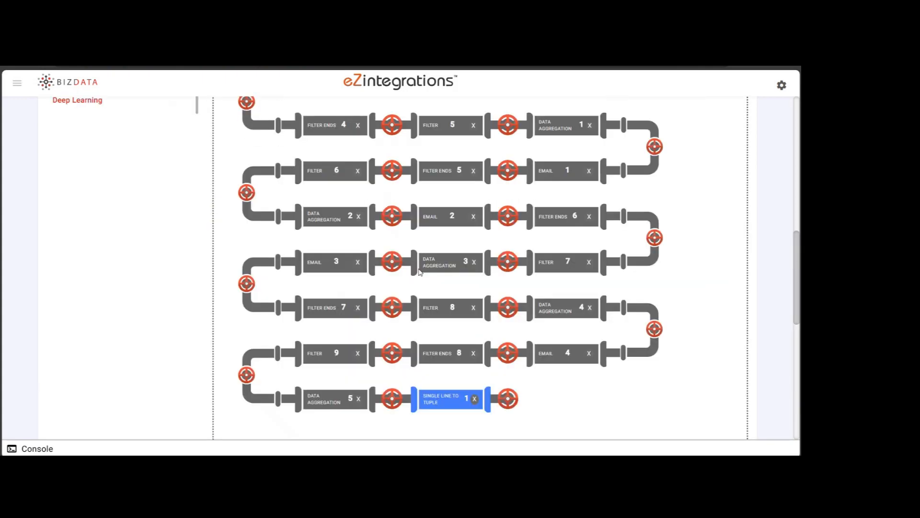
left_click(468, 188)
scroll(465, 192, "down", 4)
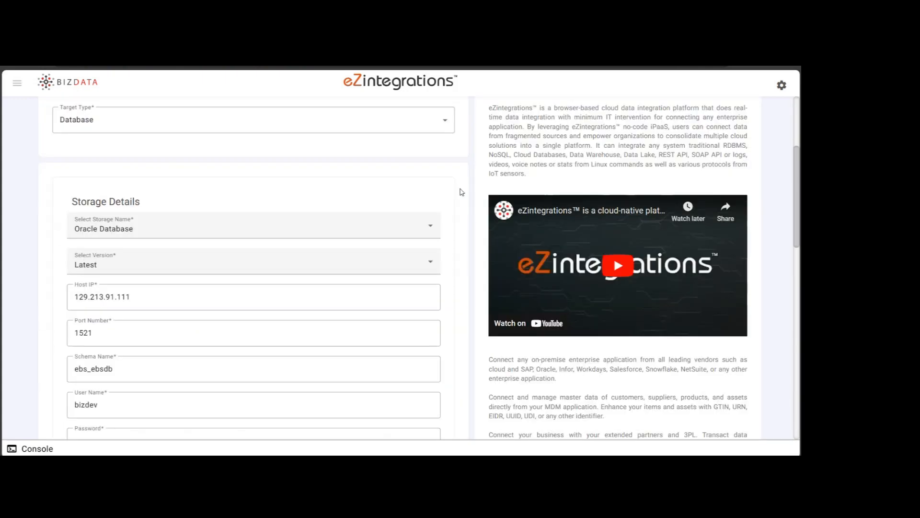
scroll(201, 220, "down", 7)
scroll(201, 219, "down", 3)
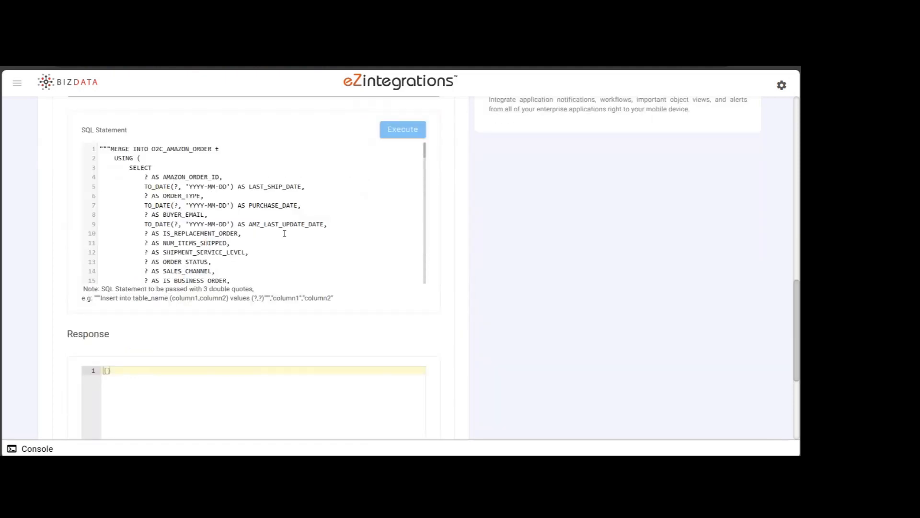
- Read through the rest of the SQL Statement that merges orders into O2C_AMAZON_ORDER
scroll(305, 231, "down", 20)
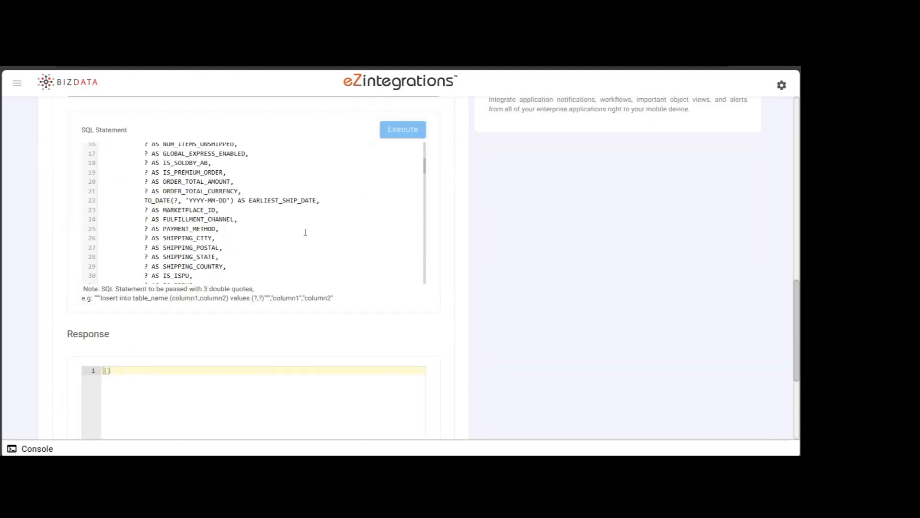
scroll(305, 232, "down", 5)
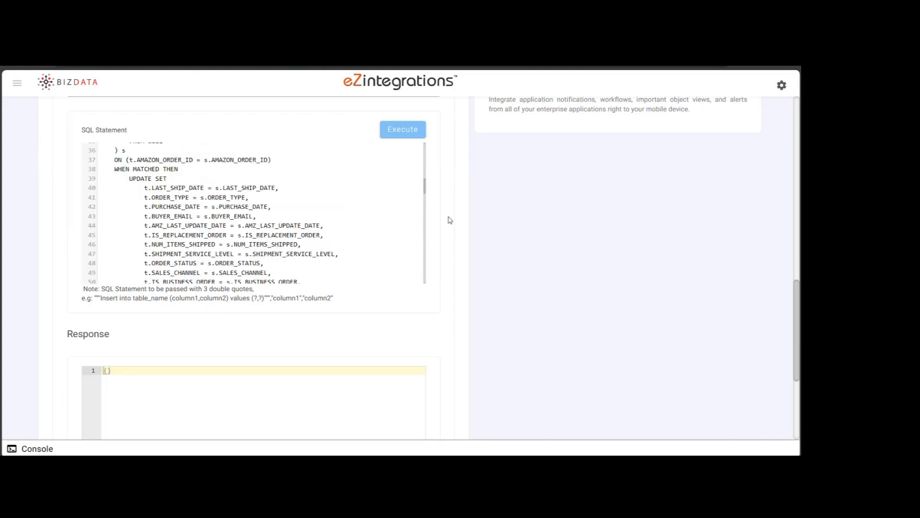
scroll(446, 222, "up", 12)
- Open the Summary stage, switch the bridge's Timer Type to Schedule and check the schedule and time zone settings
left_click(438, 181)
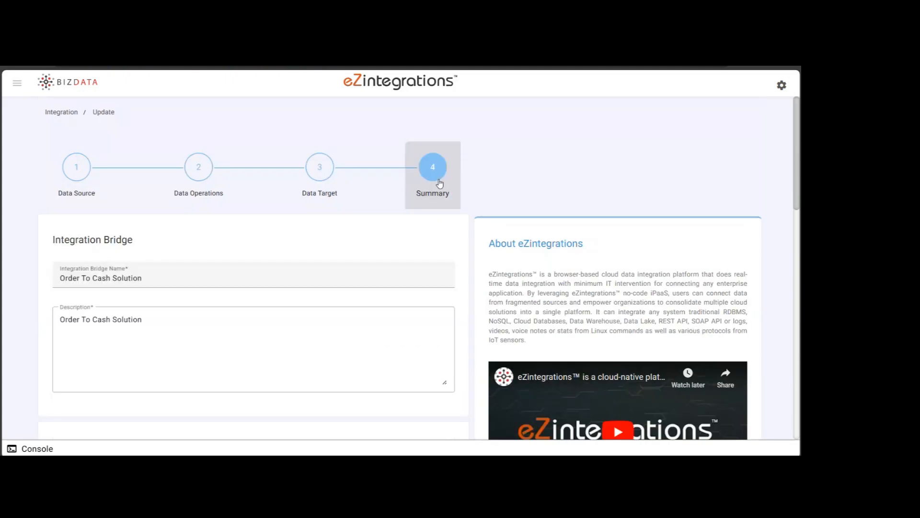
scroll(368, 216, "down", 5)
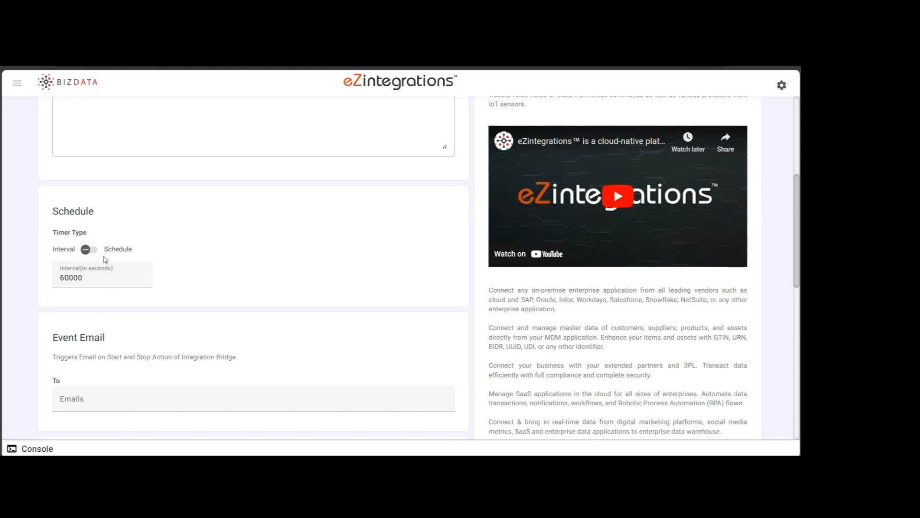
left_click(89, 250)
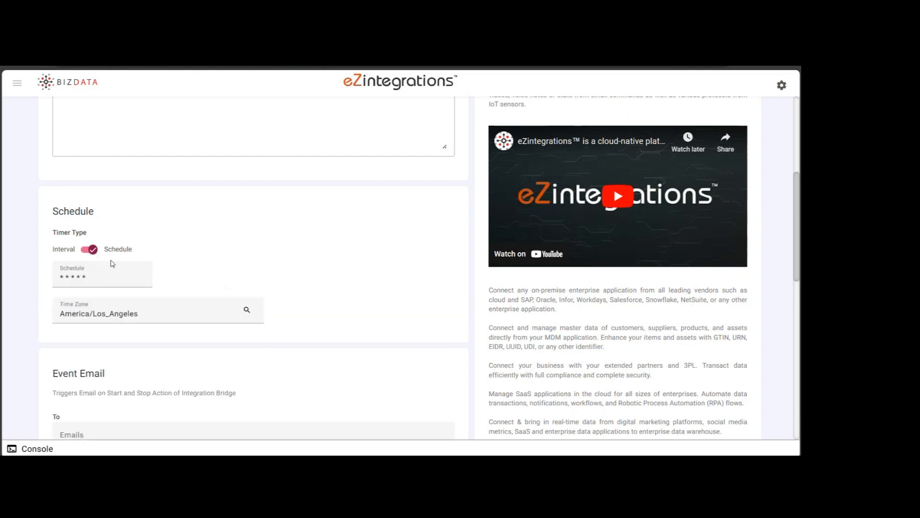
left_click(204, 313)
left_click(219, 274)
scroll(332, 261, "down", 4)
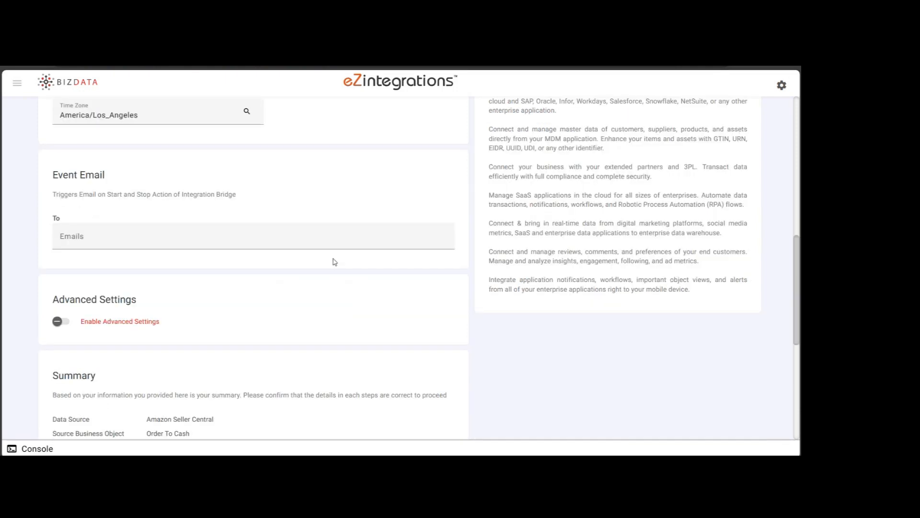
- Look over the Summary stage's bridge details, schedule, advanced settings, source and target summary, and additional information
scroll(332, 260, "up", 10)
scroll(366, 179, "down", 1)
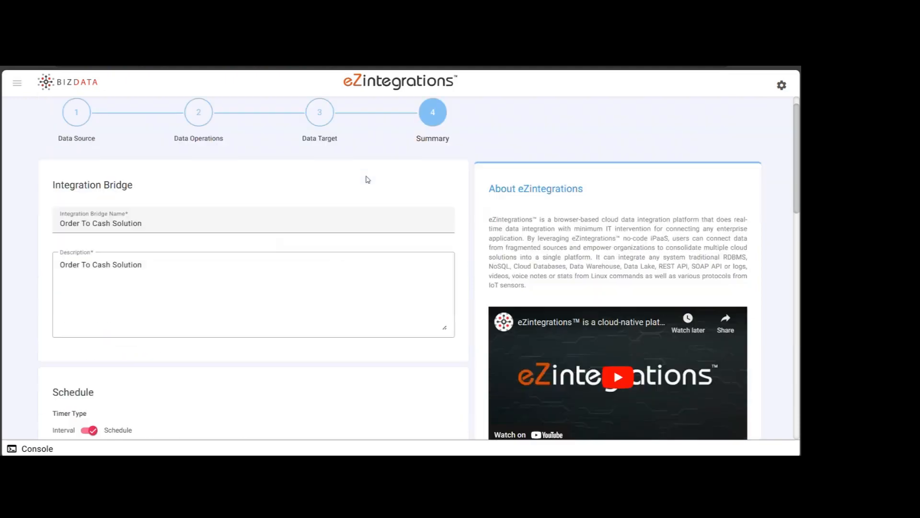
scroll(326, 172, "up", 1)
scroll(431, 158, "down", 4)
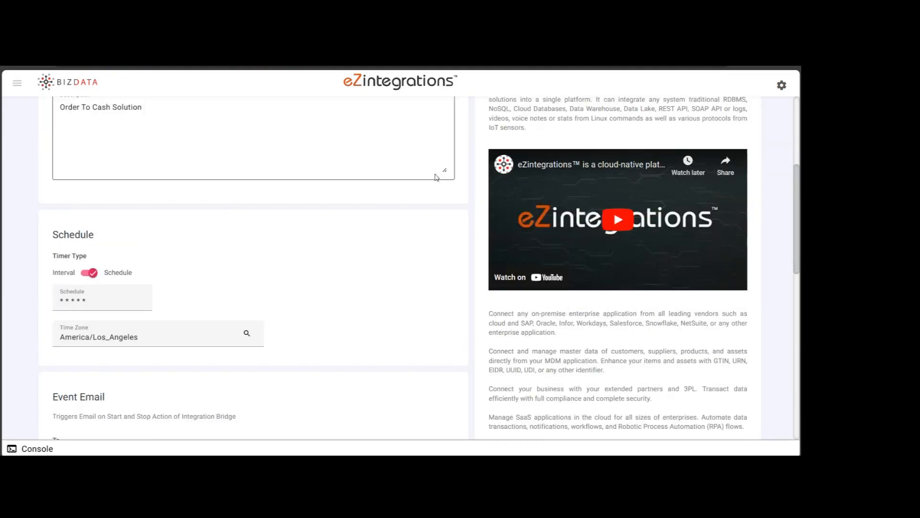
scroll(436, 177, "down", 8)
scroll(335, 316, "up", 4)
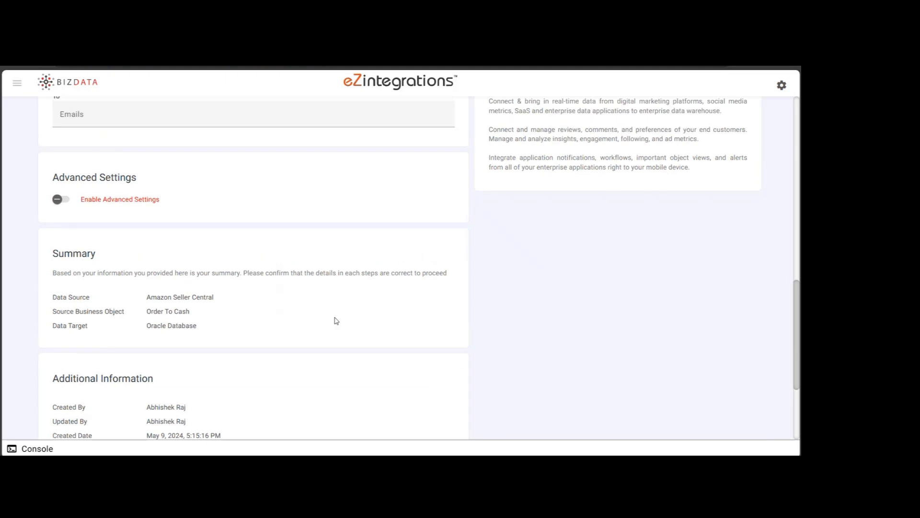
- Check the Event Email recipient field and dismiss the suggested saved addresses
left_click(191, 293)
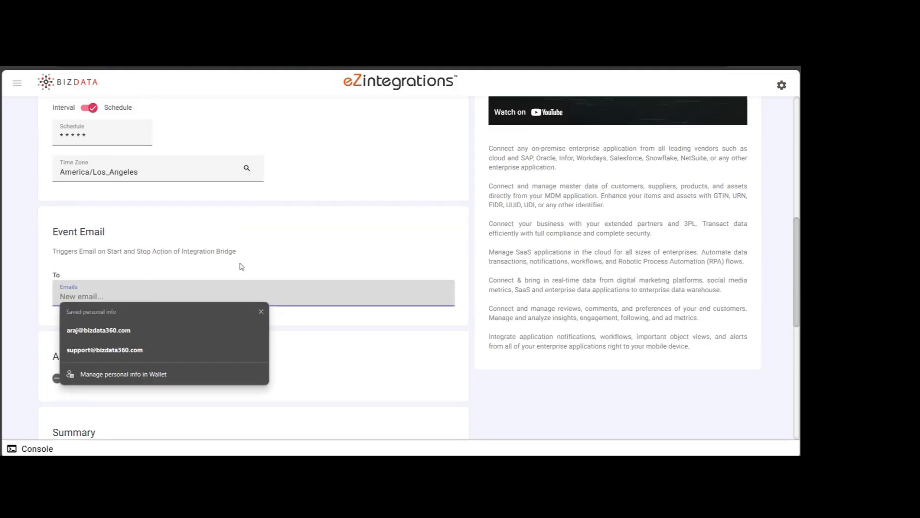
left_click(262, 312)
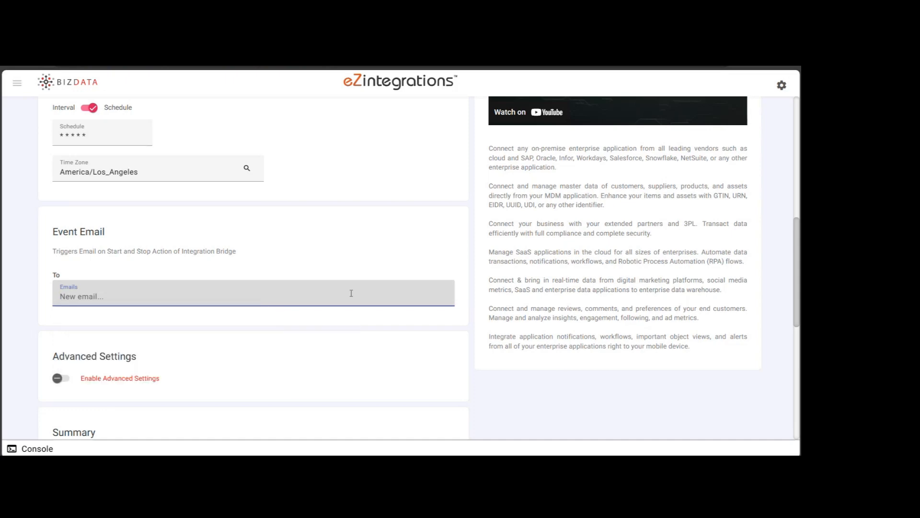
scroll(383, 288, "down", 2)
scroll(386, 287, "up", 10)
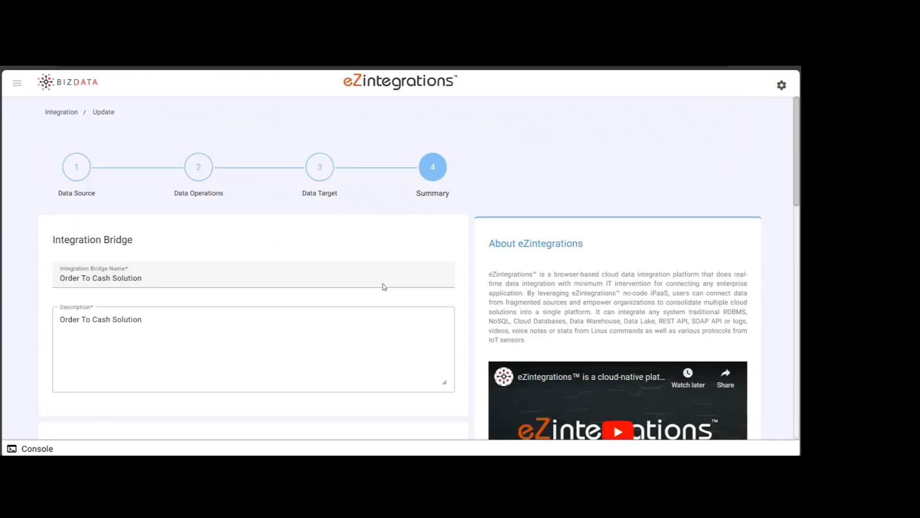
- Return to the integration bridge list, open the Order To Cash Solution's streaming logs and start the bridge
left_click(56, 117)
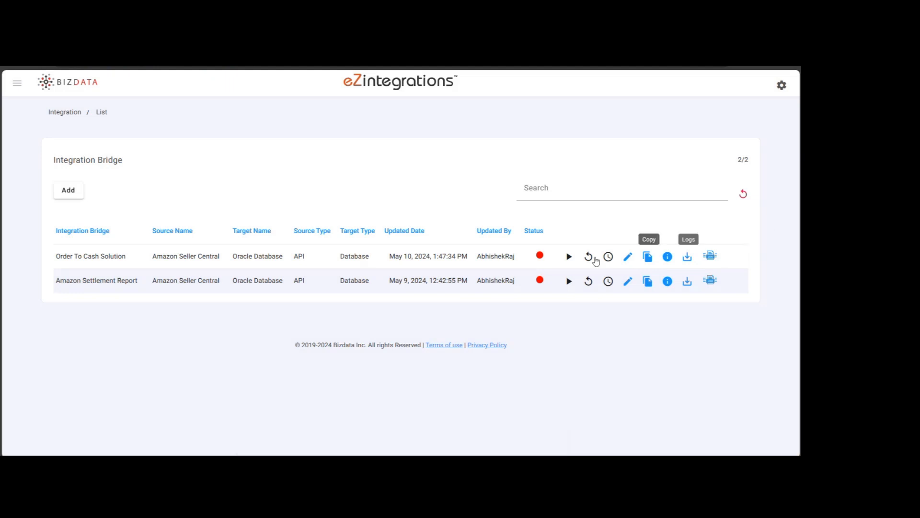
left_click(714, 258)
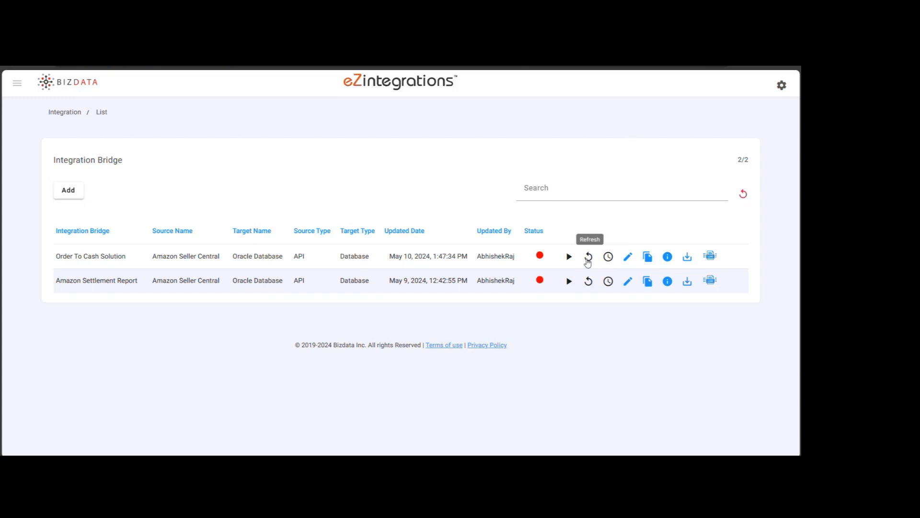
left_click(570, 257)
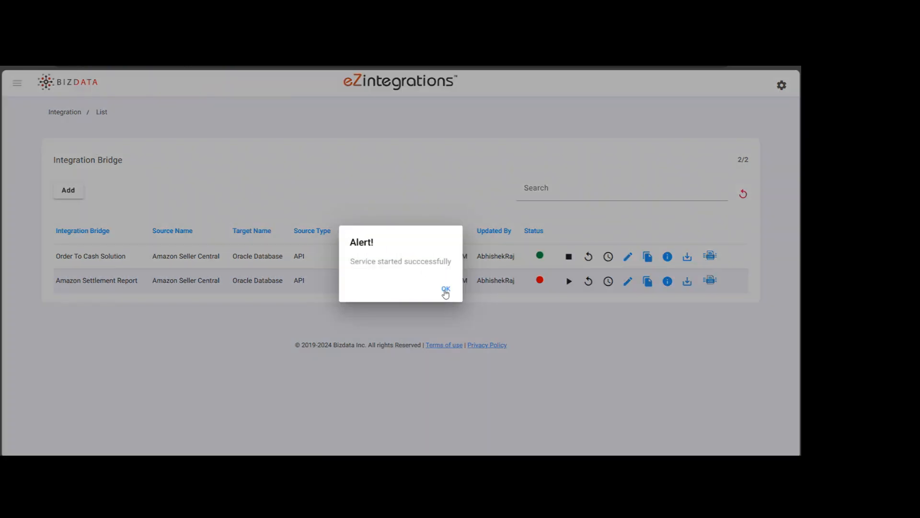
left_click(445, 290)
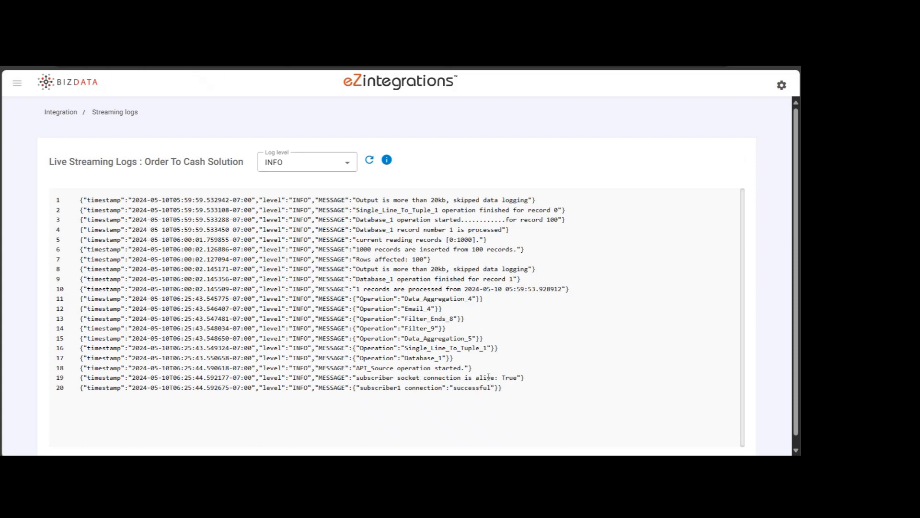
- Refresh the Order To Cash Solution's streaming logs and examine the Amazon orders in the API response payload
scroll(489, 377, "down", 1)
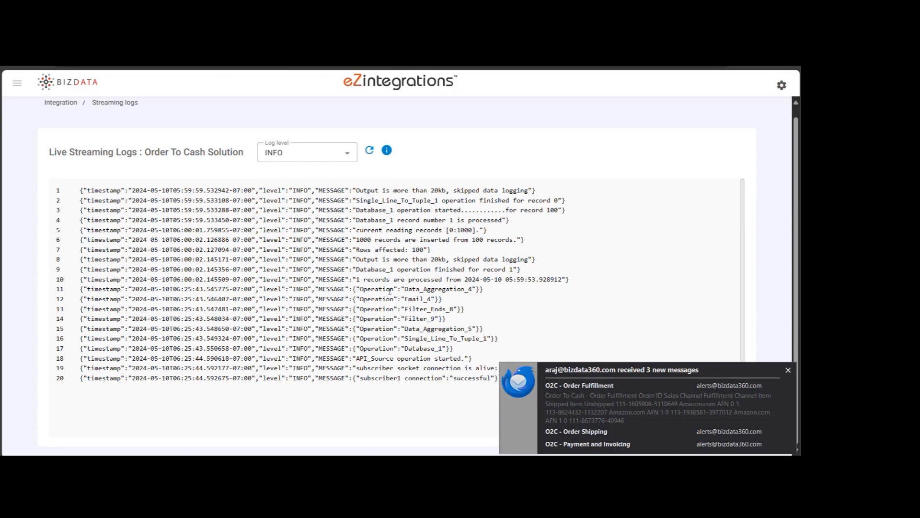
left_click(371, 153)
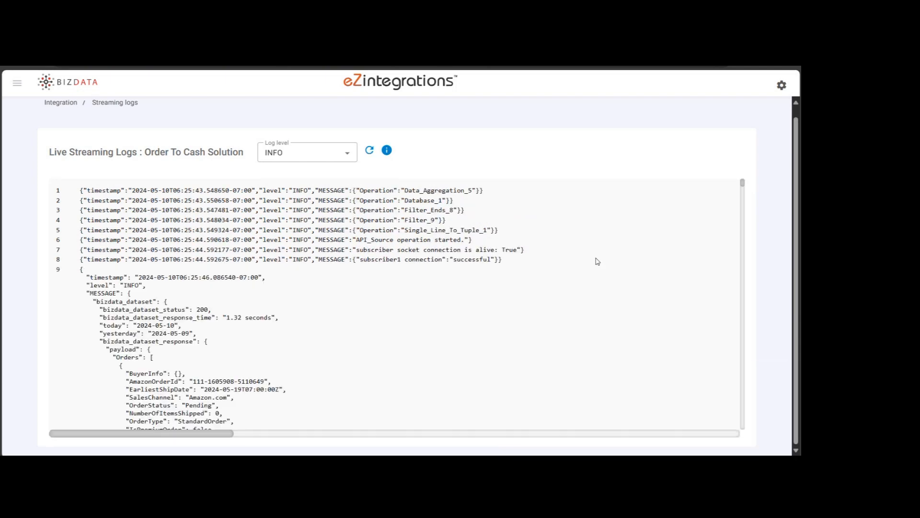
scroll(209, 292, "down", 2)
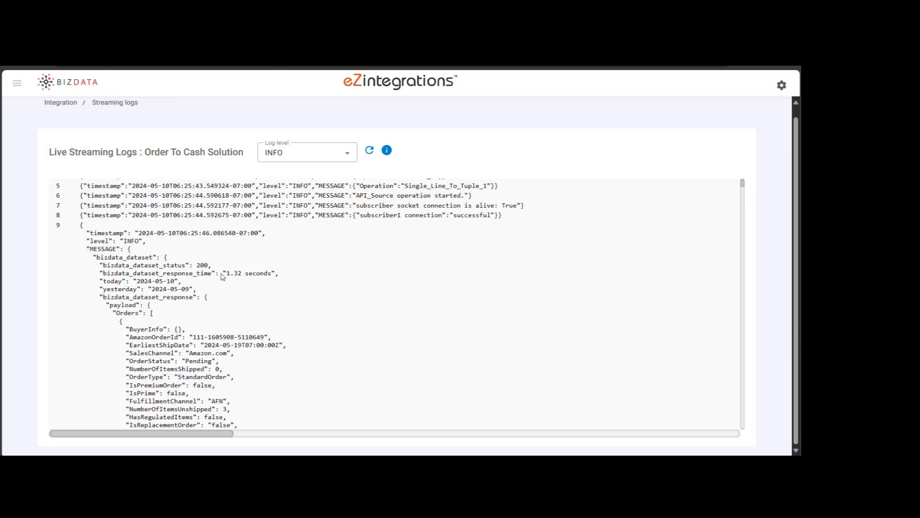
scroll(222, 277, "down", 8)
scroll(193, 334, "up", 4)
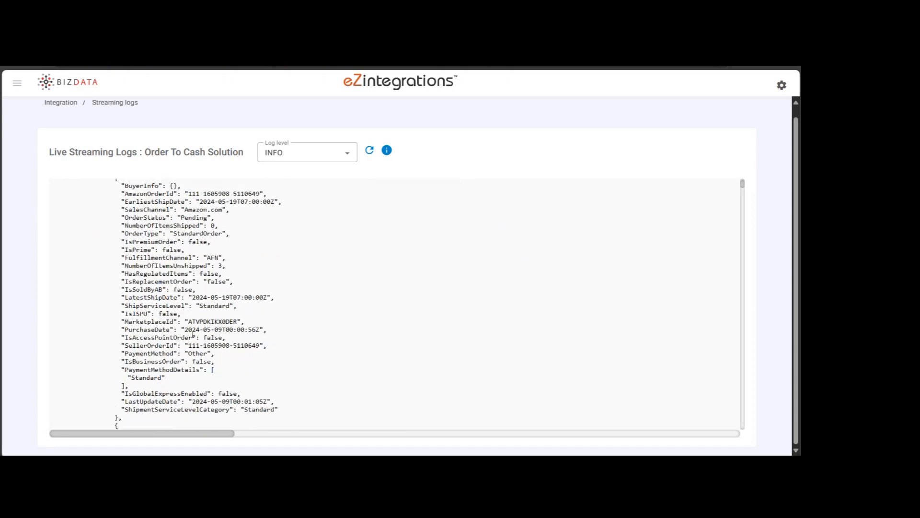
scroll(193, 334, "down", 5)
scroll(193, 336, "down", 6)
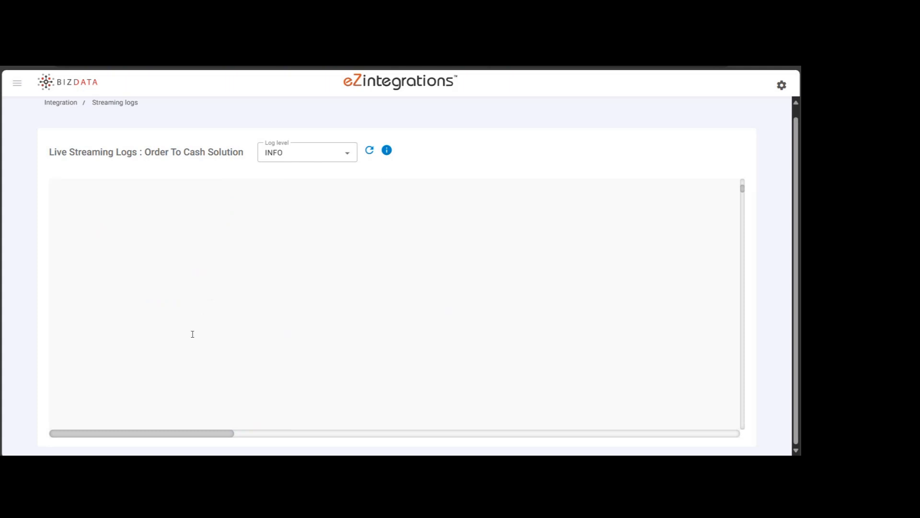
scroll(240, 334, "down", 15)
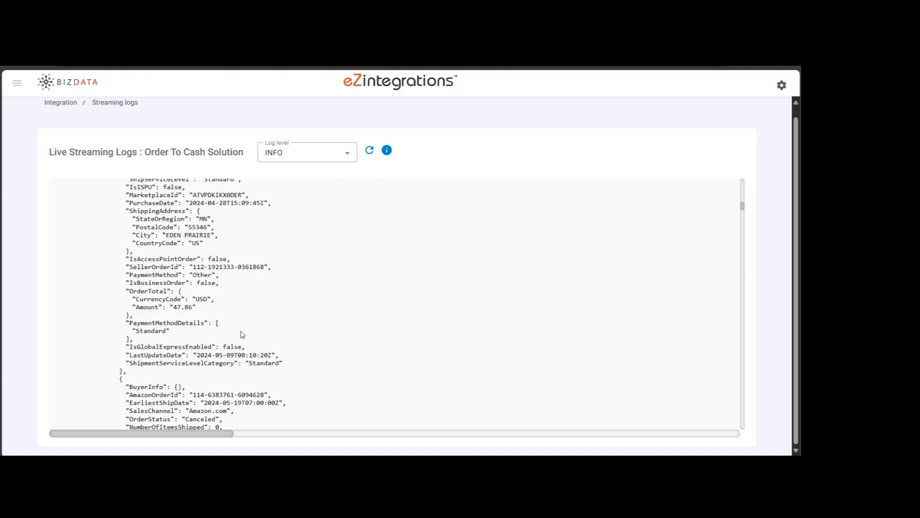
scroll(240, 334, "down", 15)
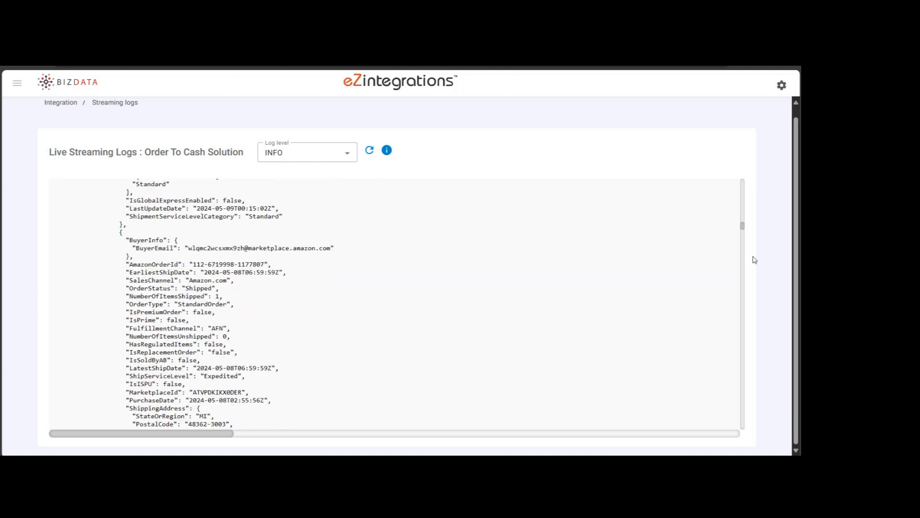
- Go to the end of the streaming logs and examine the request data of the orders API call
left_click_drag(743, 225, 740, 441)
scroll(448, 338, "up", 10)
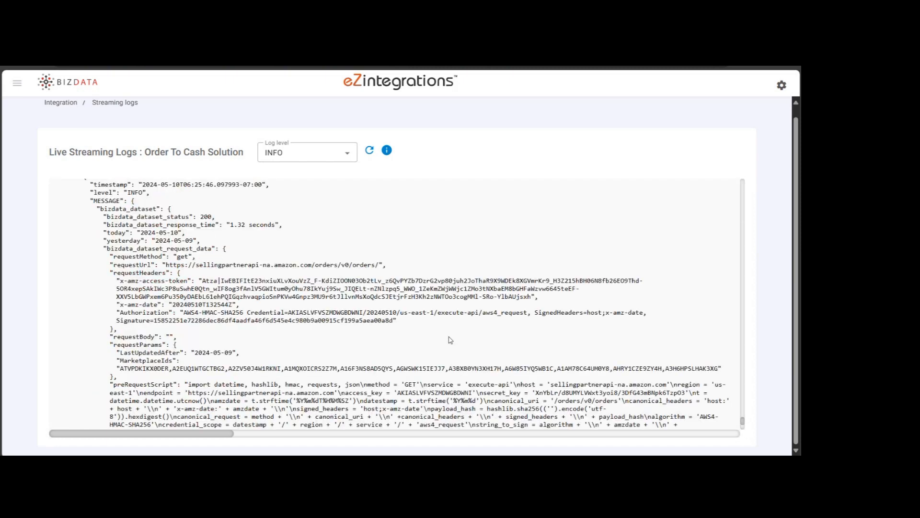
scroll(448, 336, "down", 5)
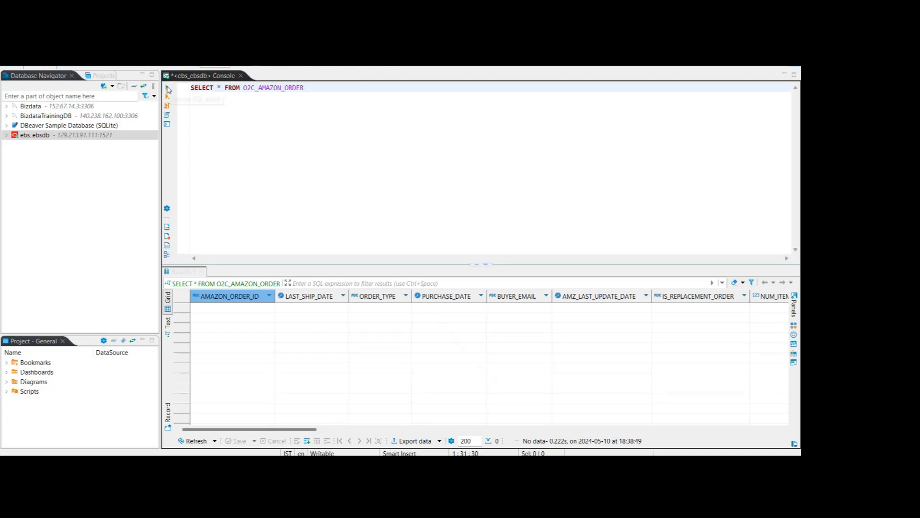
- Switch to DBeaver, run SELECT * FROM O2C_AMAZON_ORDER and look through the order rows
left_click(166, 87)
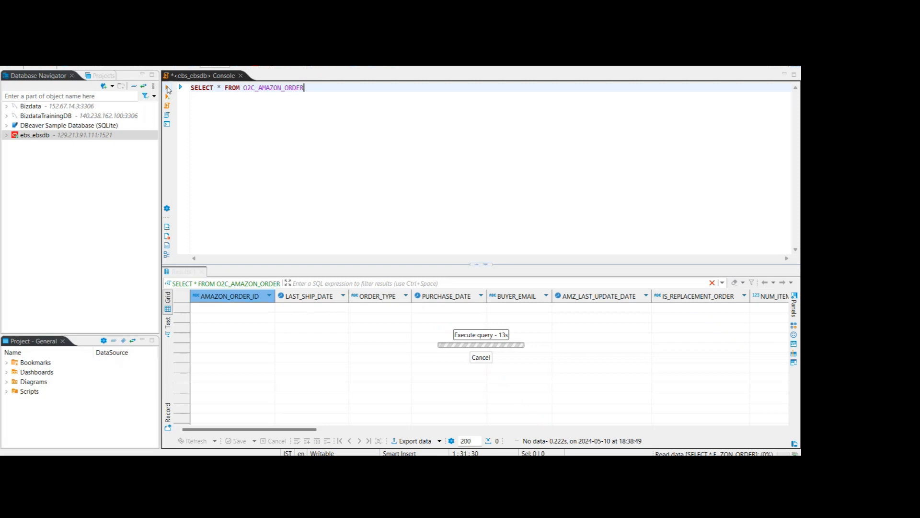
left_click(169, 89)
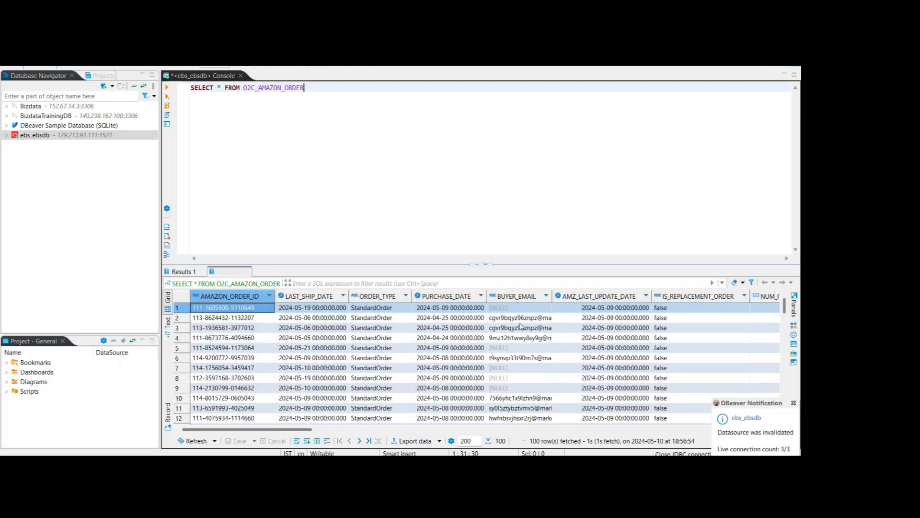
left_click(793, 404)
scroll(340, 370, "down", 15)
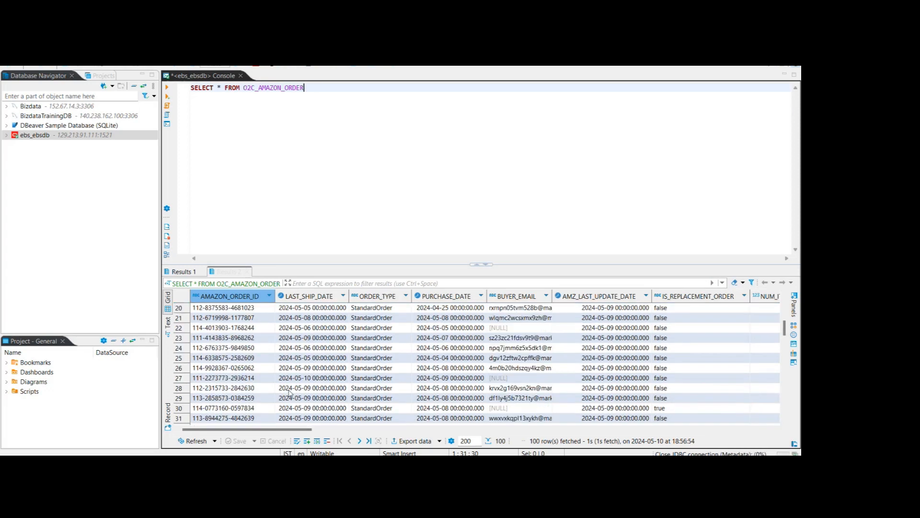
scroll(409, 341, "up", 15)
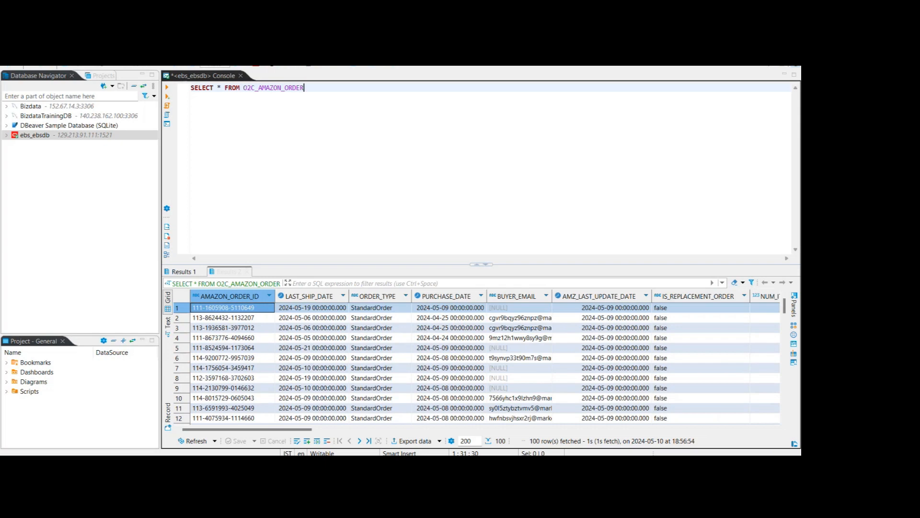
- Switch to the mail inbox and review the order table in the O2C - Order Management email
mouse_move(400, 464)
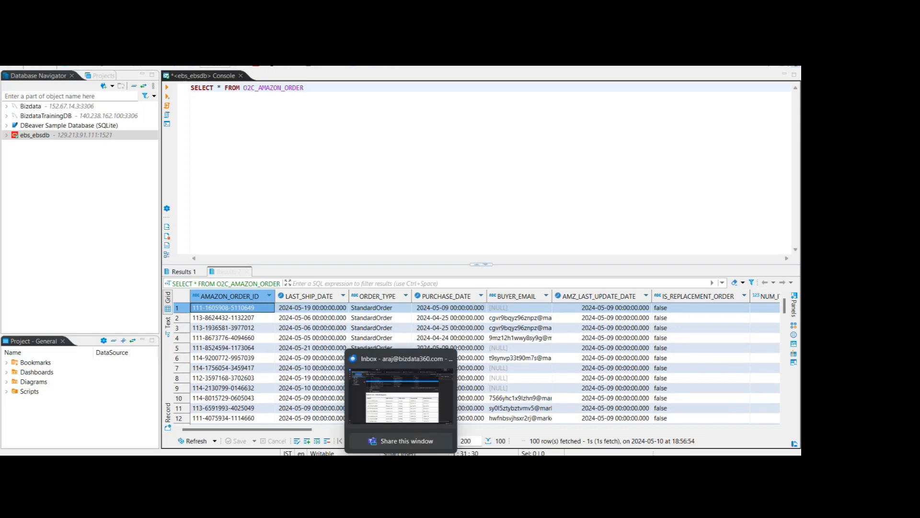
left_click(400, 396)
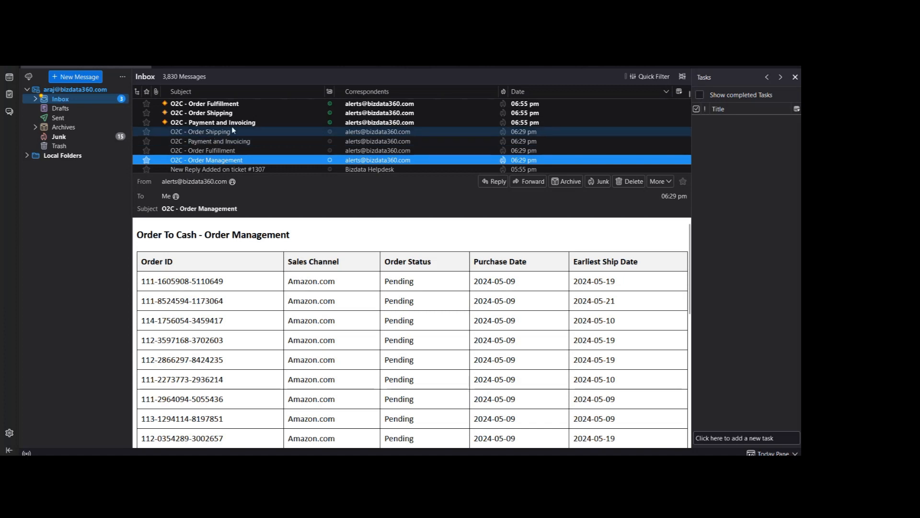
scroll(244, 166, "down", 3)
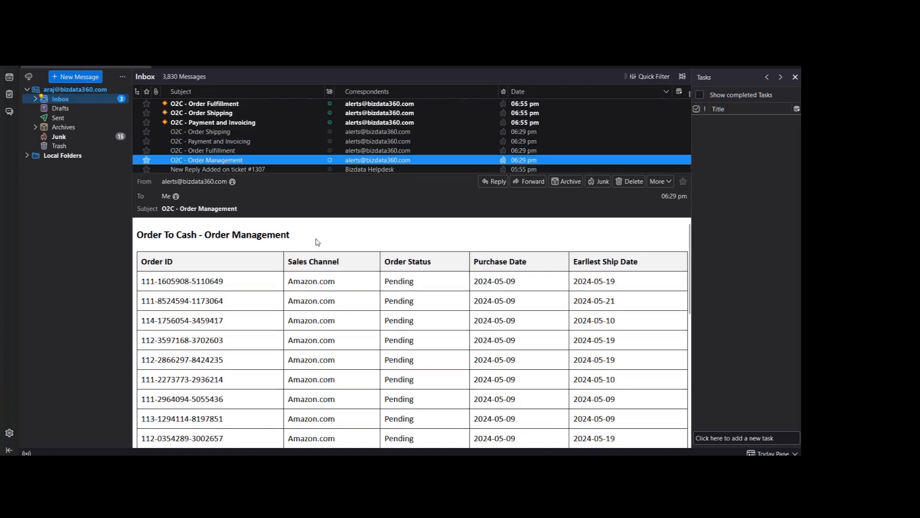
scroll(288, 252, "down", 3)
scroll(264, 259, "up", 2)
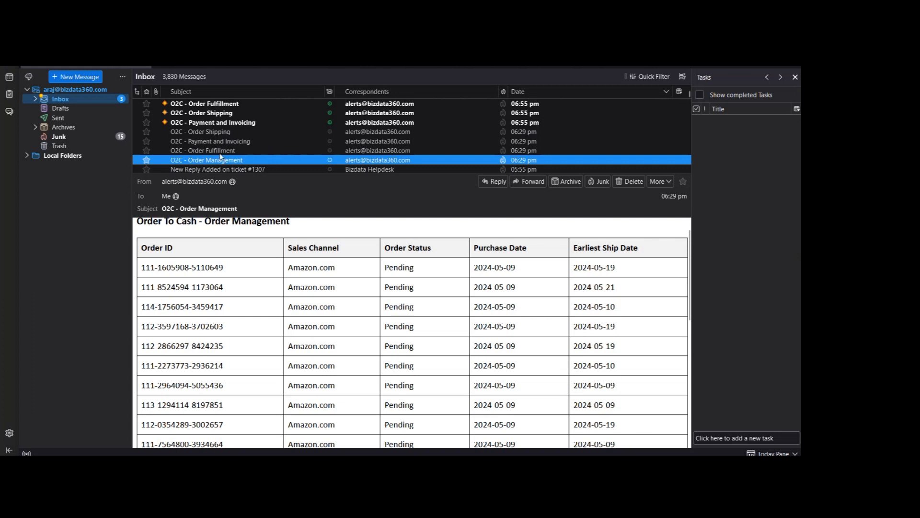
- Open and review the newest O2C - Order Fulfillment email, and open the newest O2C - Order Shipping email
left_click(230, 105)
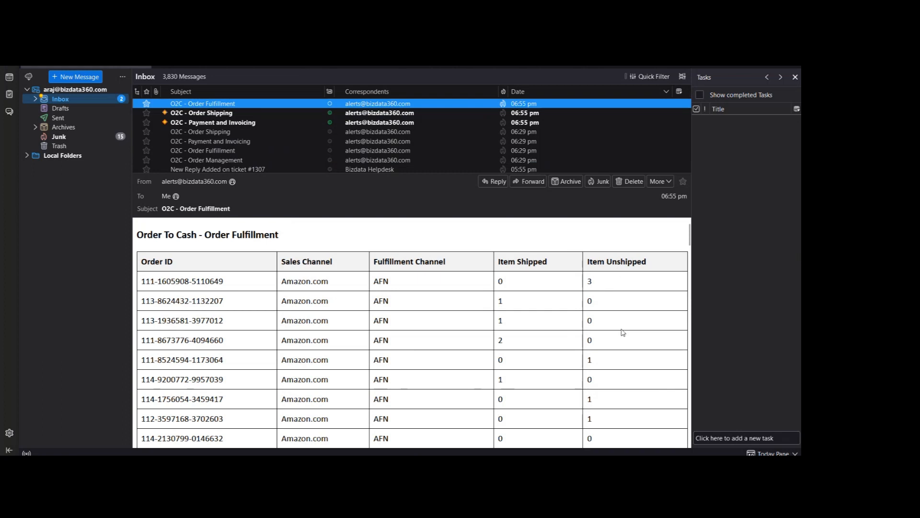
scroll(622, 352, "down", 3)
scroll(622, 352, "up", 4)
left_click(230, 115)
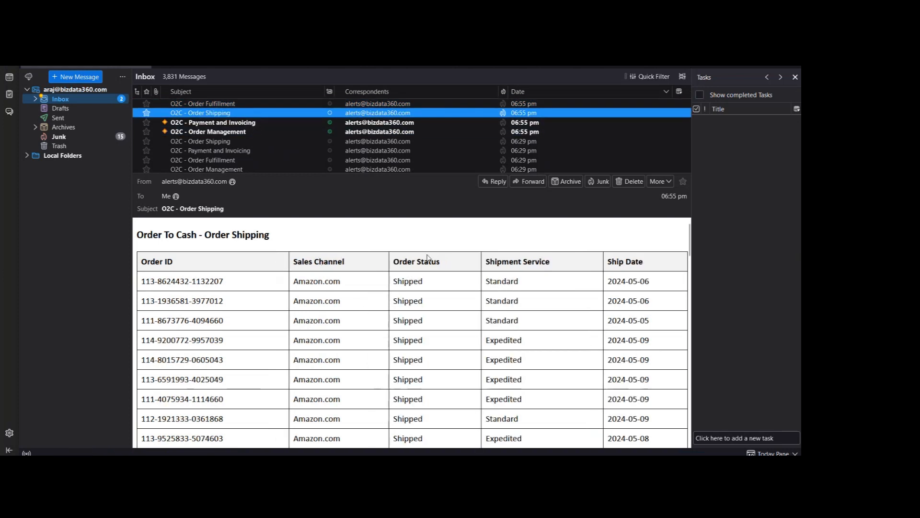
- Review the shipment service and ship date columns in the newest O2C - Order Shipping email's order table
left_click(445, 265)
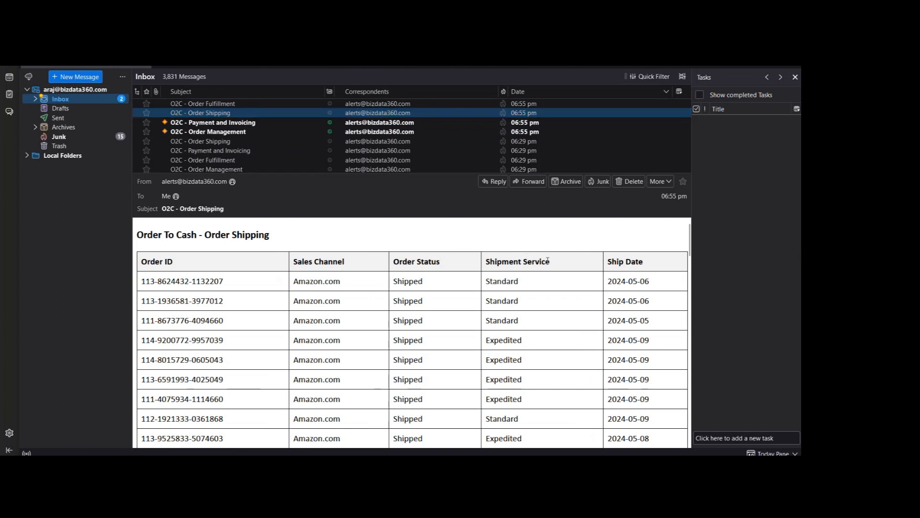
scroll(545, 325, "down", 2)
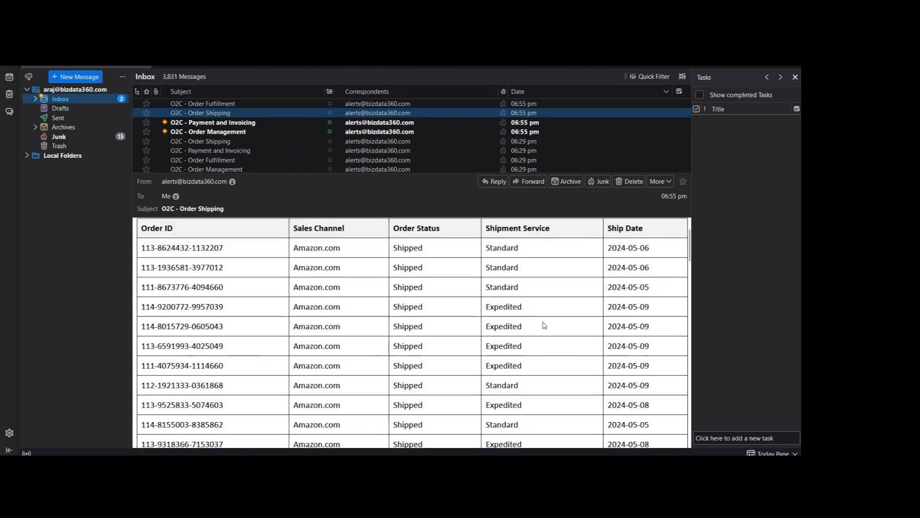
scroll(546, 326, "up", 2)
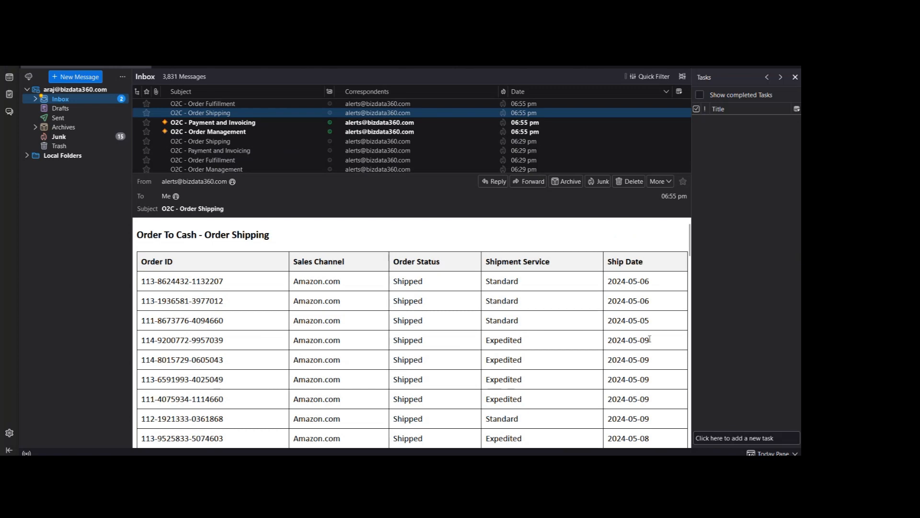
scroll(643, 341, "down", 9)
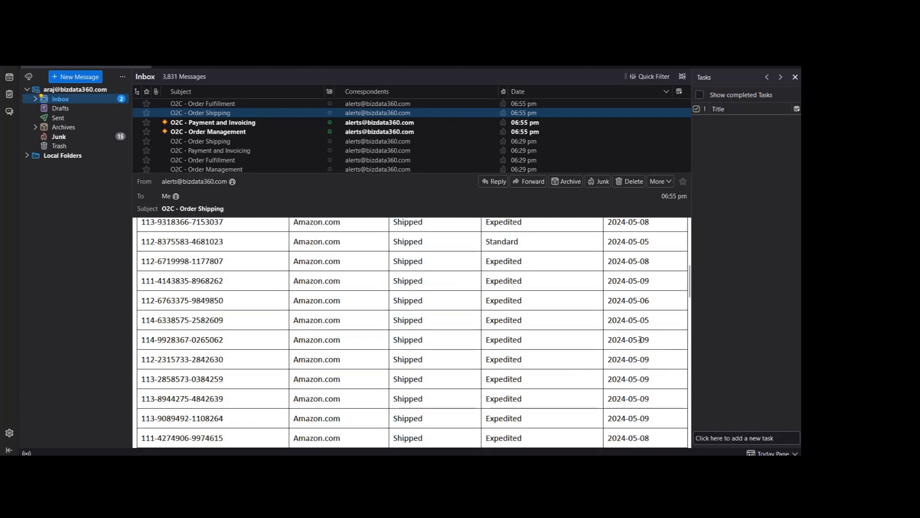
scroll(640, 342, "up", 5)
scroll(641, 341, "up", 5)
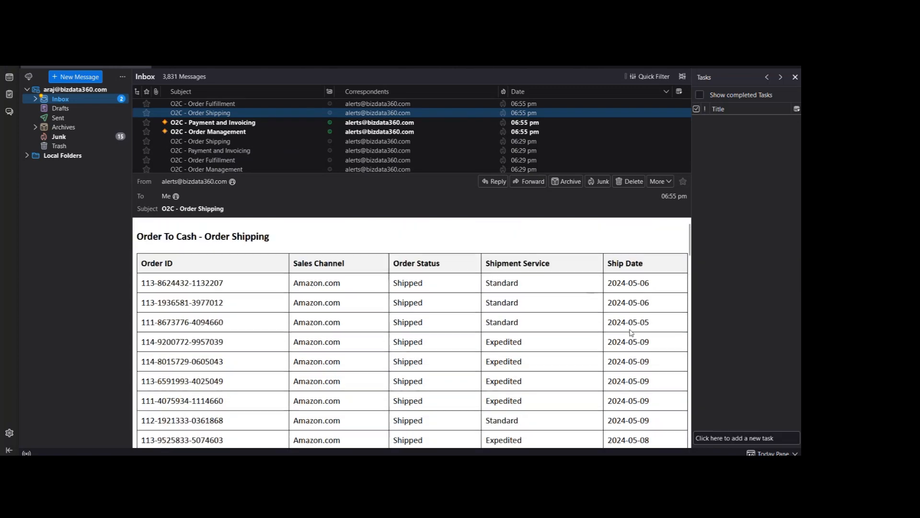
- View the newest O2C - Payment and Invoicing and Order Management emails, and return to the newest Order Fulfillment email
left_click(236, 124)
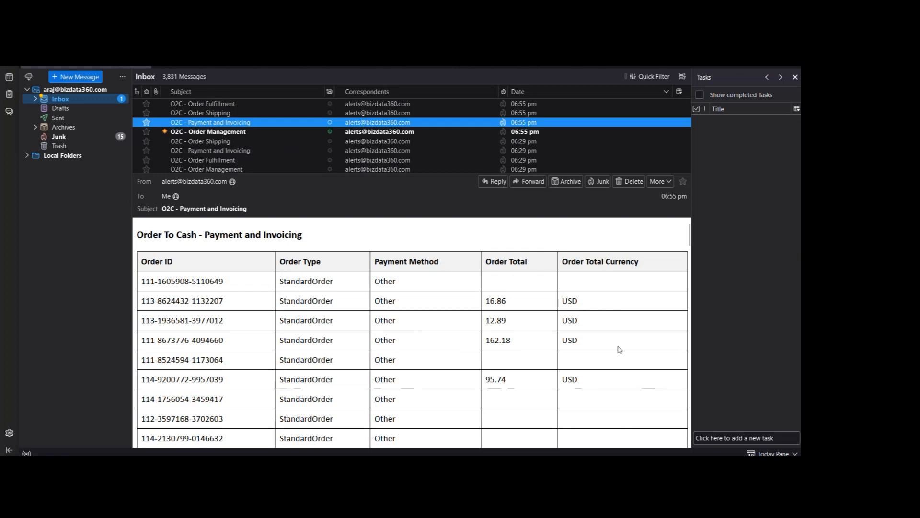
left_click(222, 132)
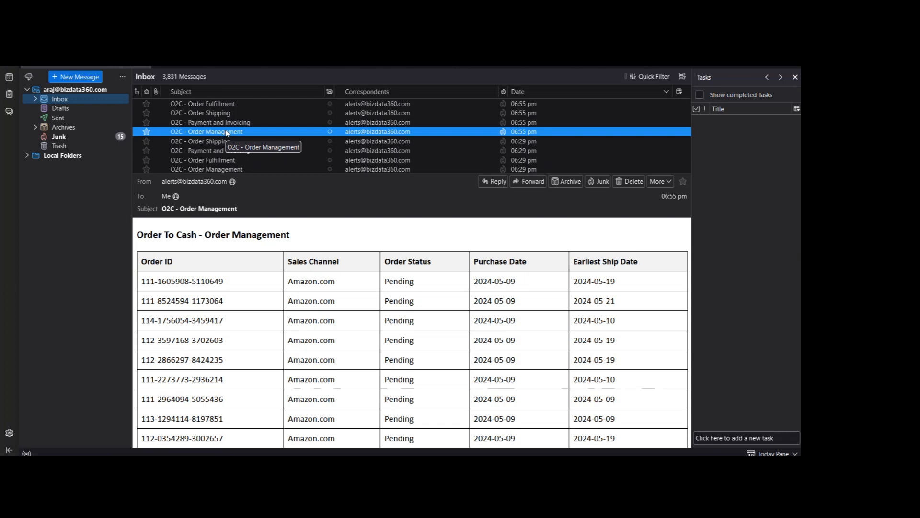
key("Up")
key("Up")
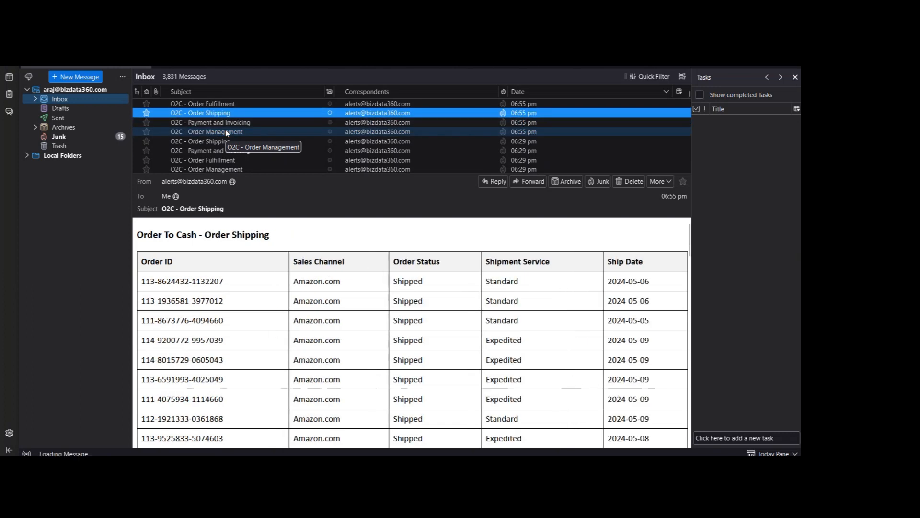
key("Up")
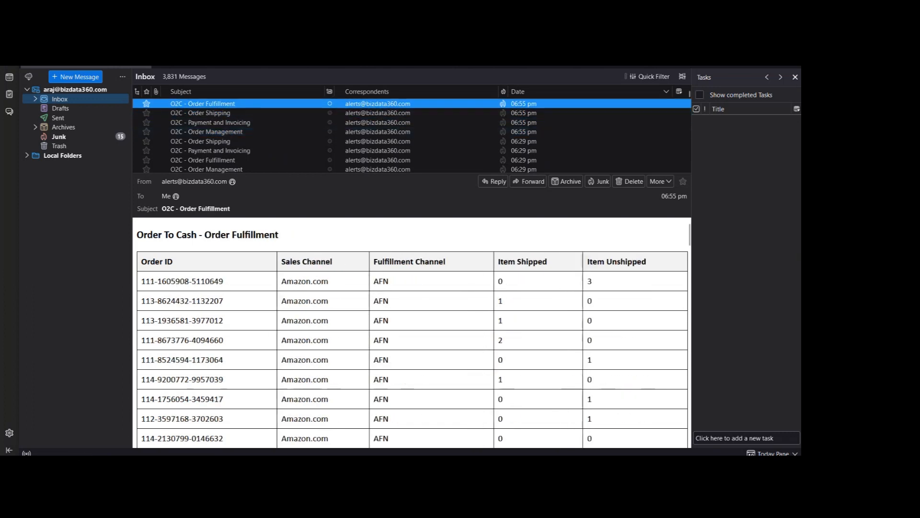
- Switch to the eZintegrations bridge list and stop the Order To Cash Solution bridge
key("alt+Tab")
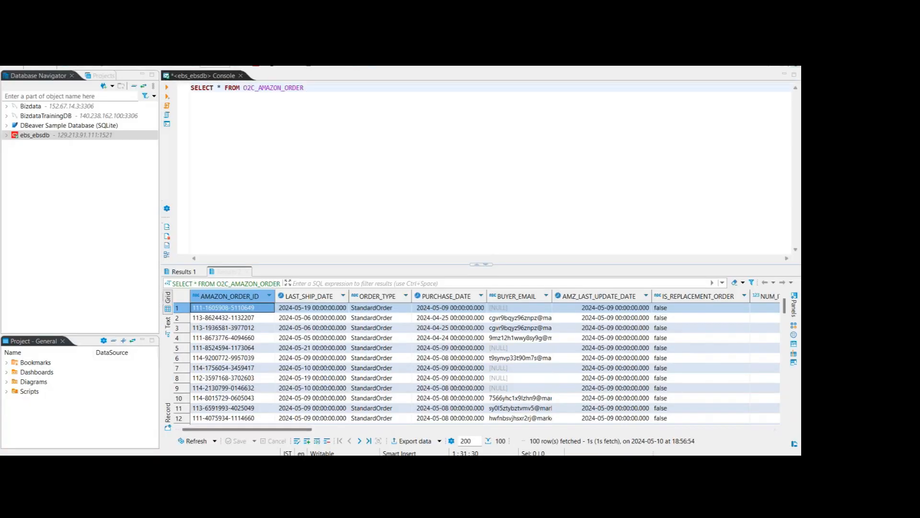
mouse_move(447, 463)
left_click(503, 398)
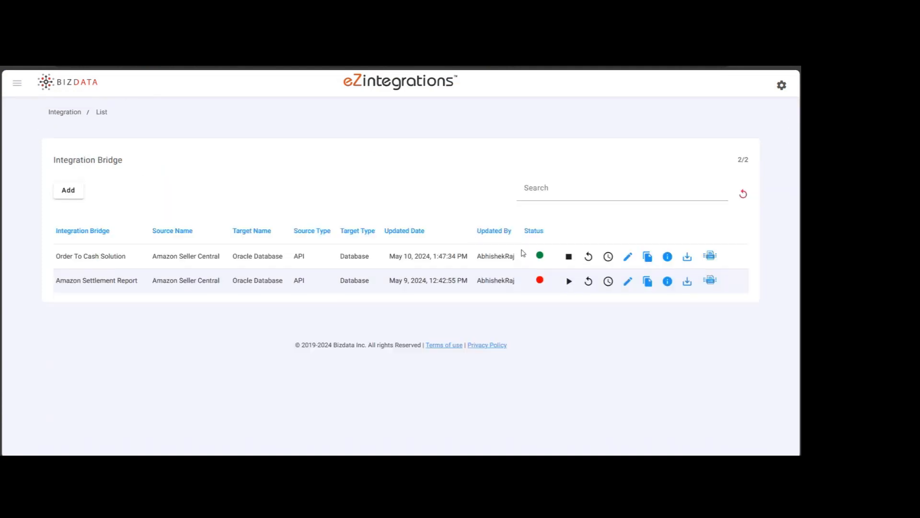
left_click(567, 257)
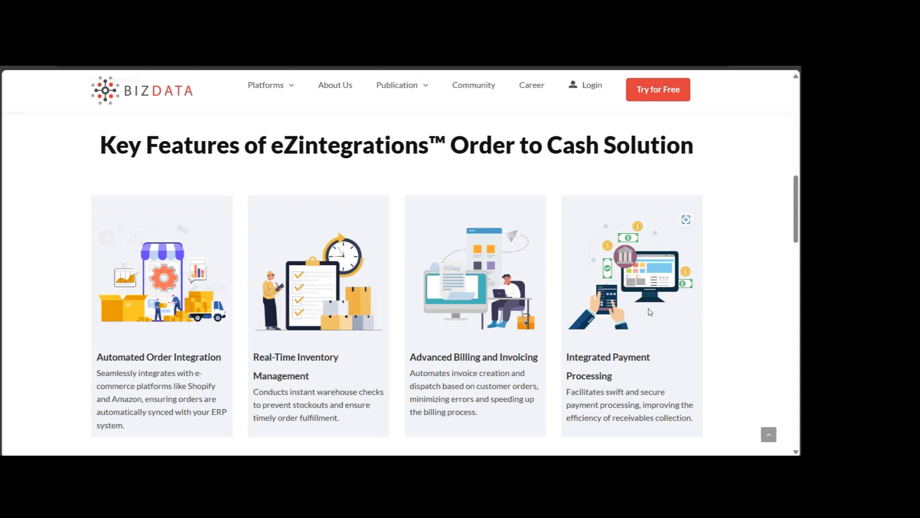
- Read through the key features and benefits sections of the Bizdata Order to Cash web page
scroll(650, 312, "down", 6)
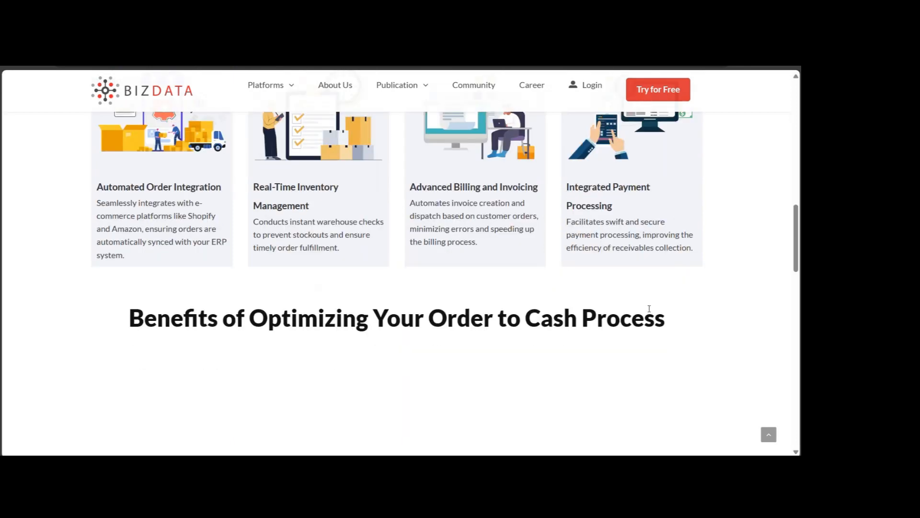
scroll(650, 312, "down", 1)
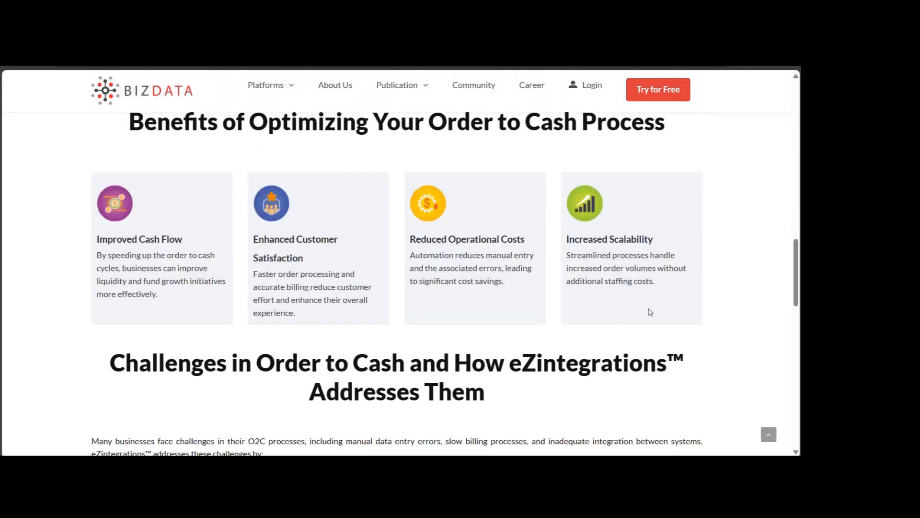